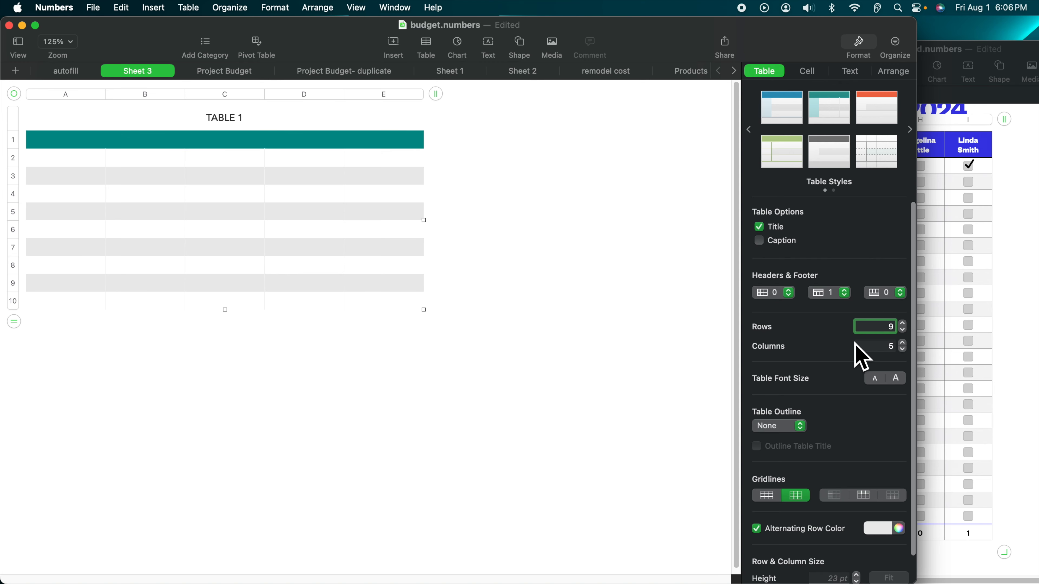
Step: Set the Sheet 3 table to 24 rows and 9 columns
left_click_drag(885, 327, 909, 328)
type("24")
key("Tab")
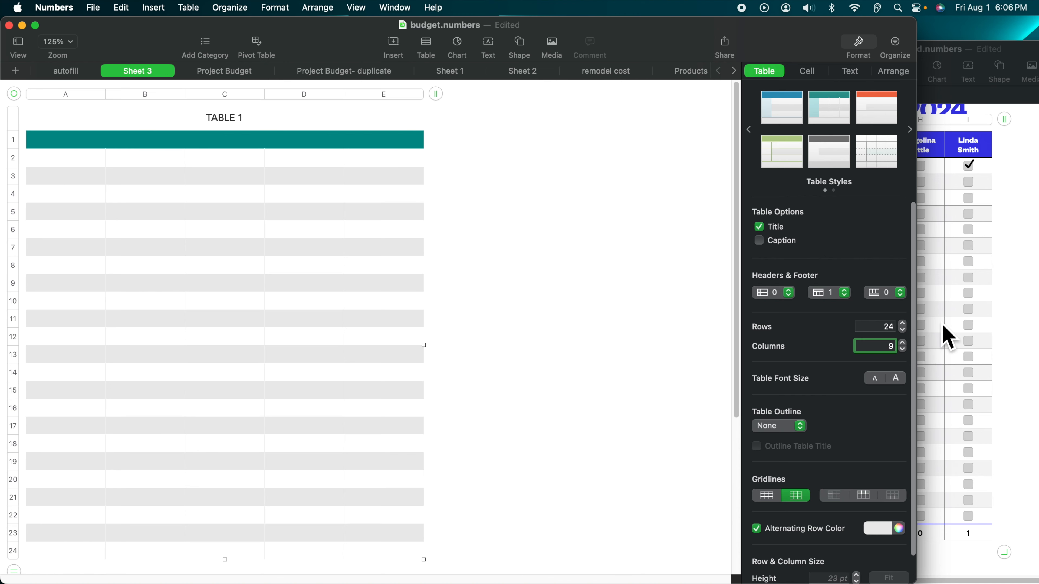
key("Return")
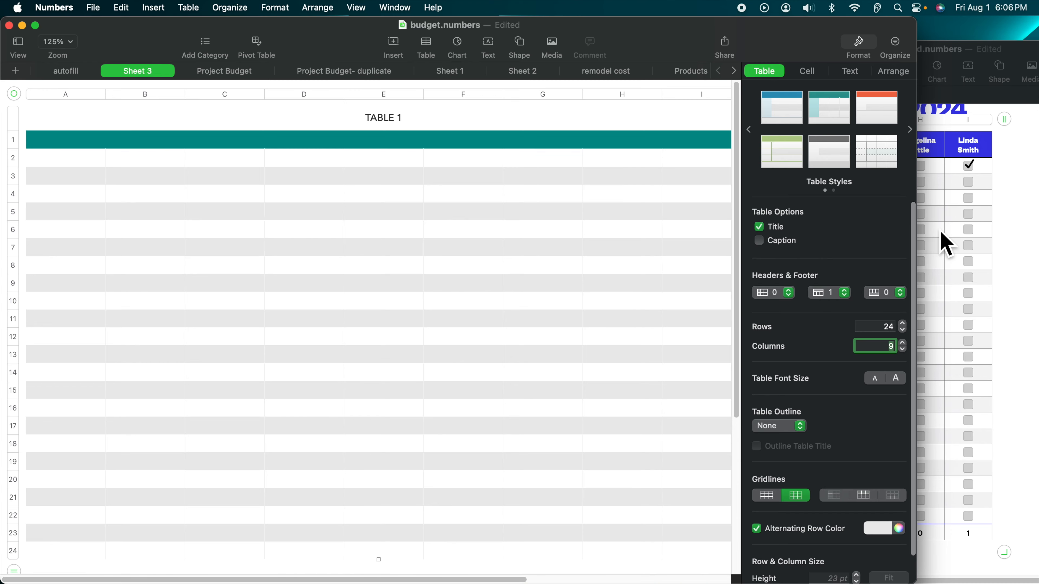
Step: Check the attendance template's total row and add one footer row to the Sheet 3 table
left_click(944, 245)
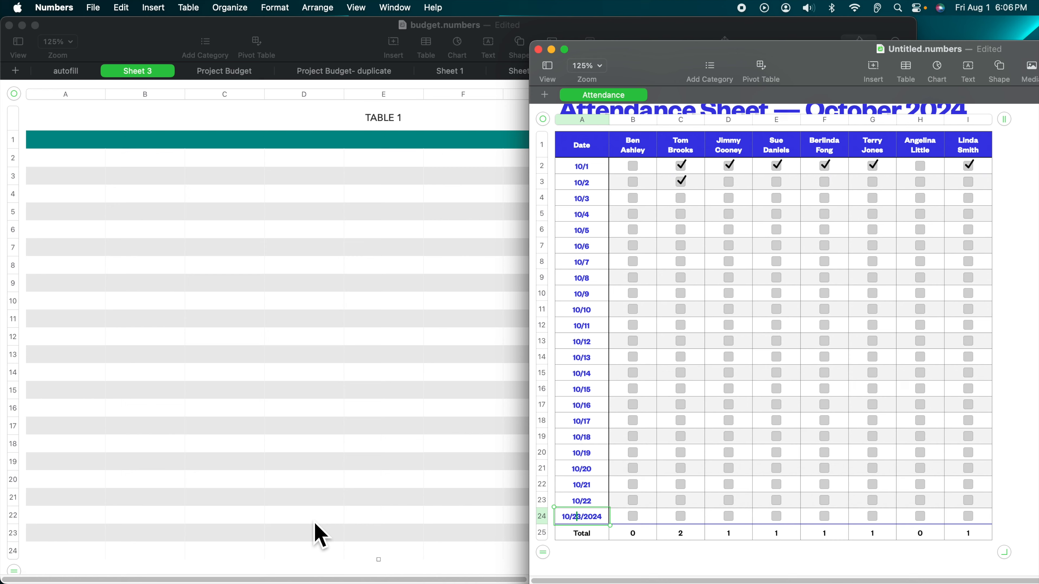
left_click(319, 535)
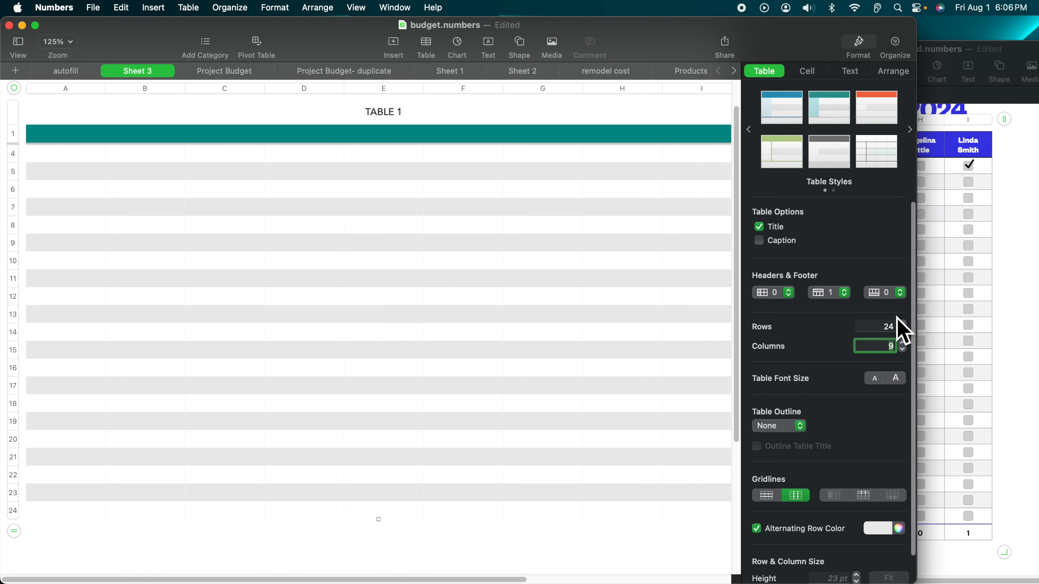
left_click(906, 294)
left_click(883, 297)
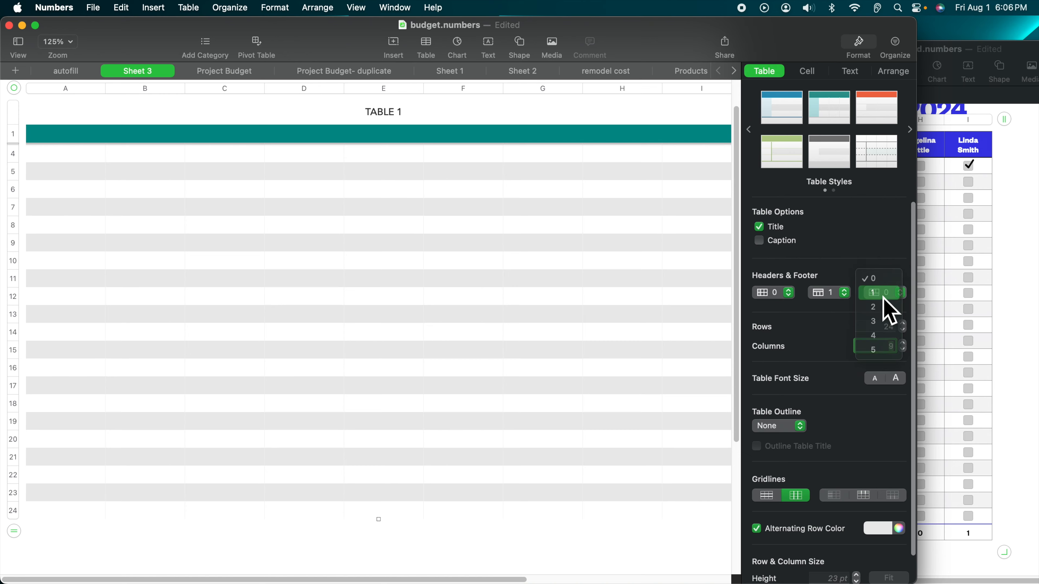
left_click(143, 517)
scroll(135, 540, "up", 2)
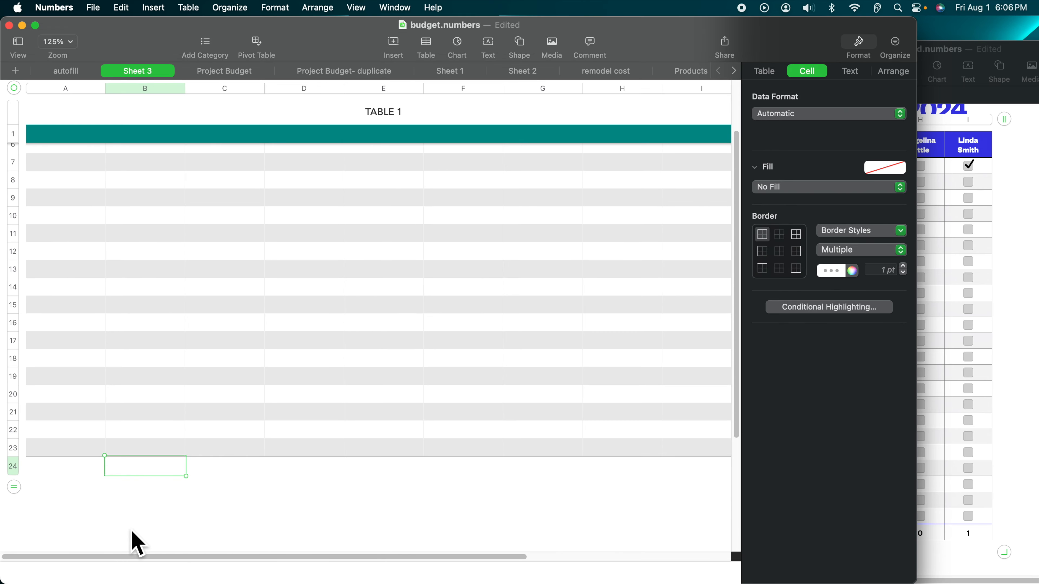
scroll(370, 487, "down", 3)
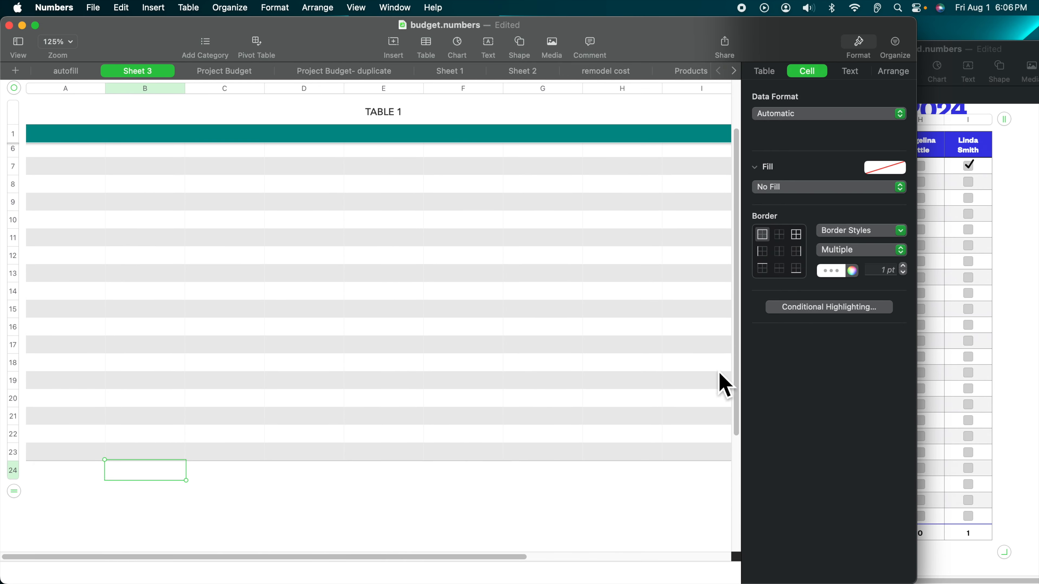
Step: Add one more row to the table, making 25 rows including the footer row
left_click(22, 474)
left_click(294, 472)
left_click(230, 472)
left_click(51, 474)
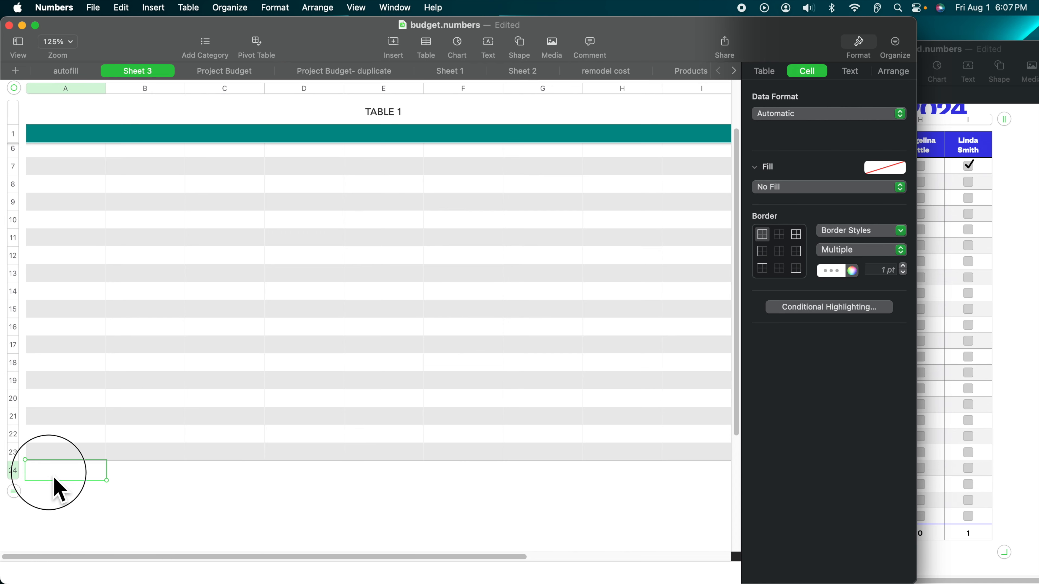
left_click(15, 494)
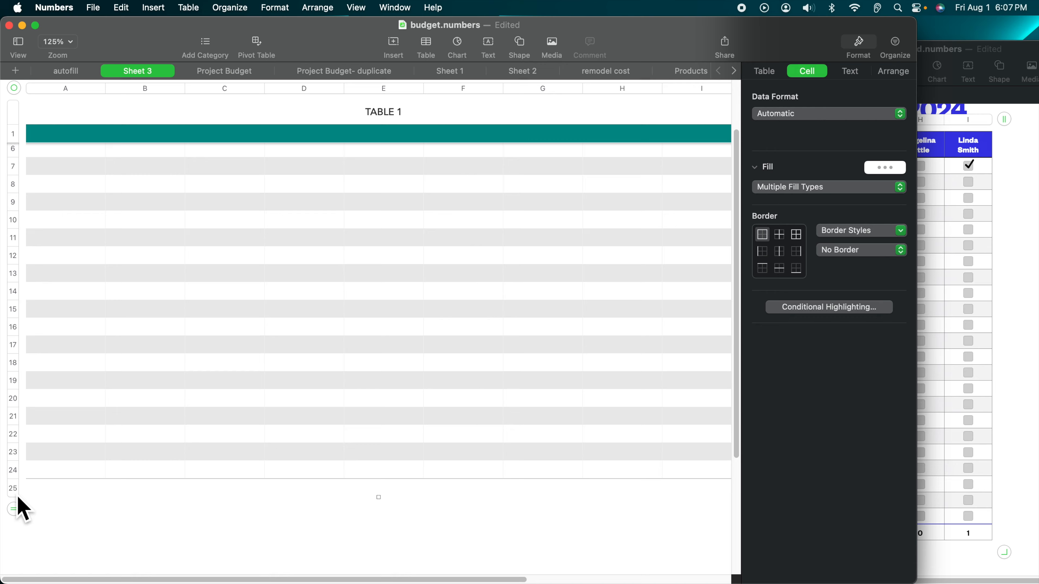
left_click(117, 495)
left_click(50, 488)
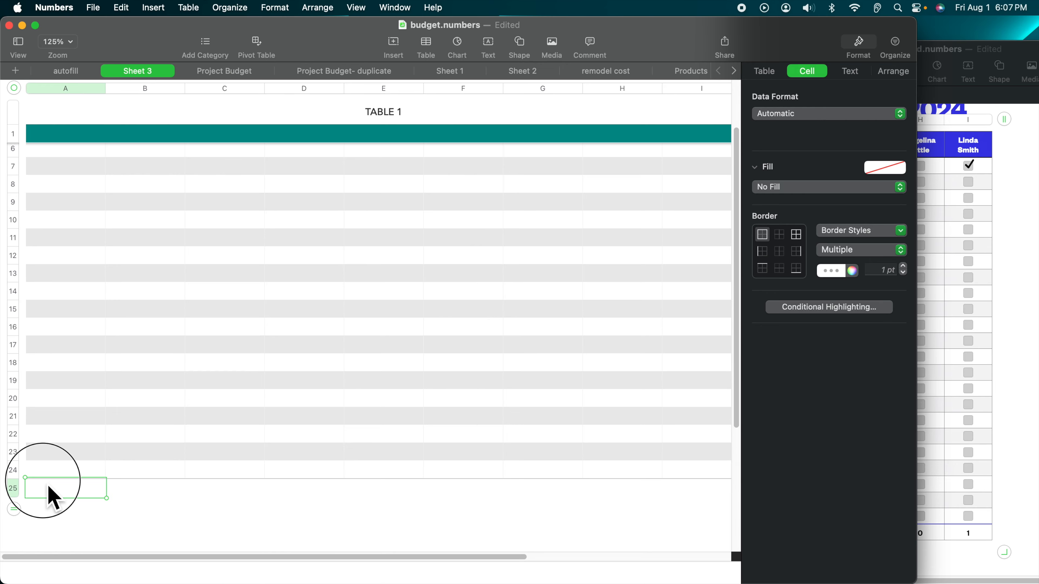
Step: Copy the header row A1:I1 with Date and the student names from the Attendance sheet in Untitled.numbers
left_click(962, 369)
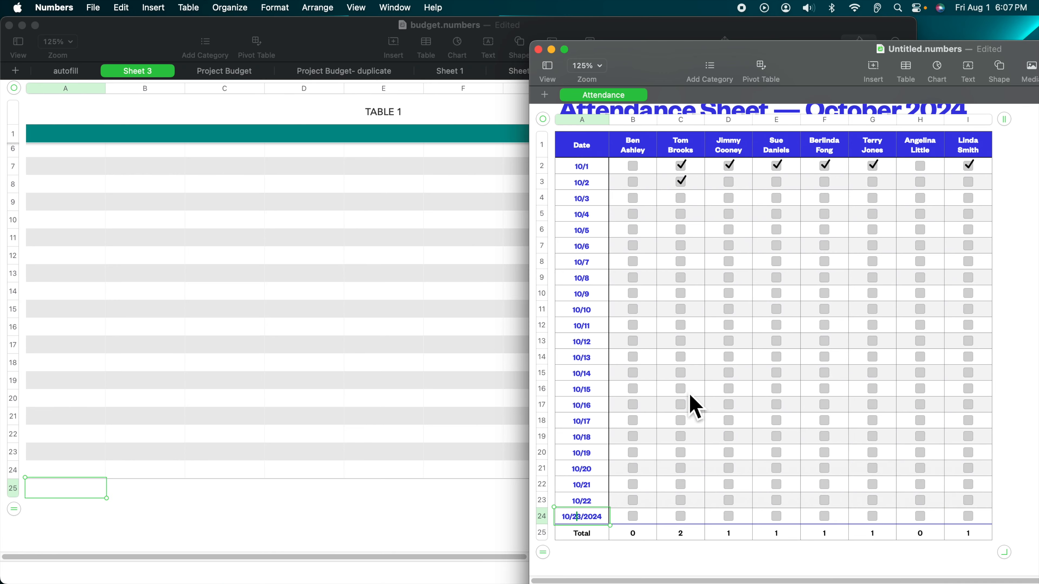
scroll(605, 241, "up", 2)
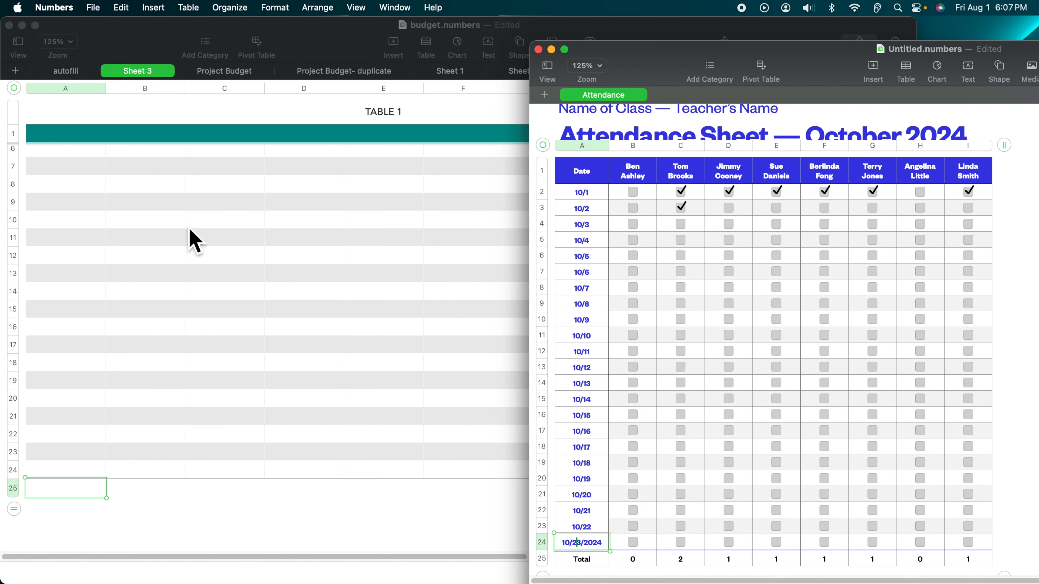
left_click(65, 156)
scroll(71, 160, "up", 2)
scroll(73, 164, "up", 3)
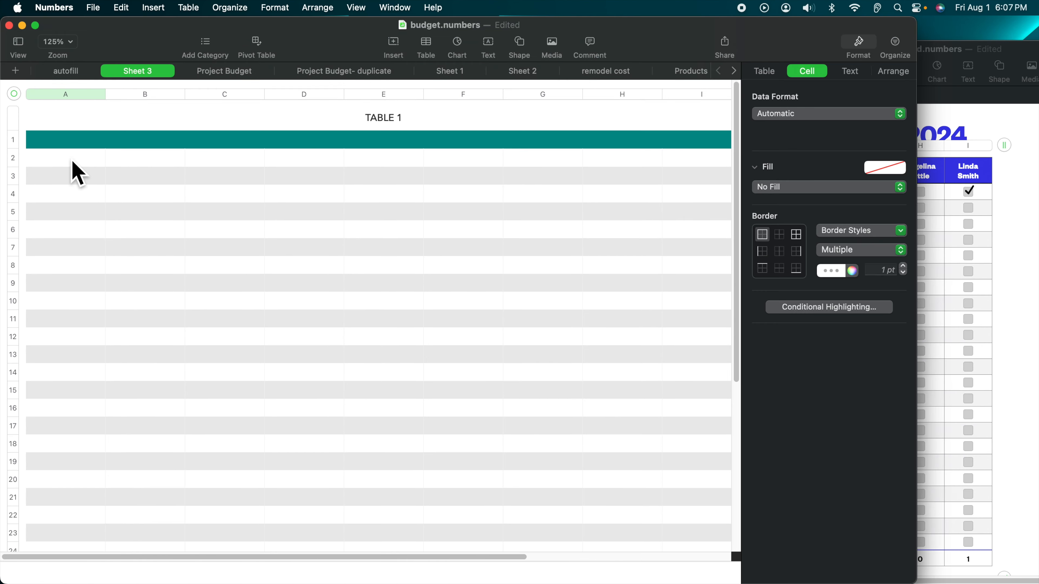
left_click(65, 148)
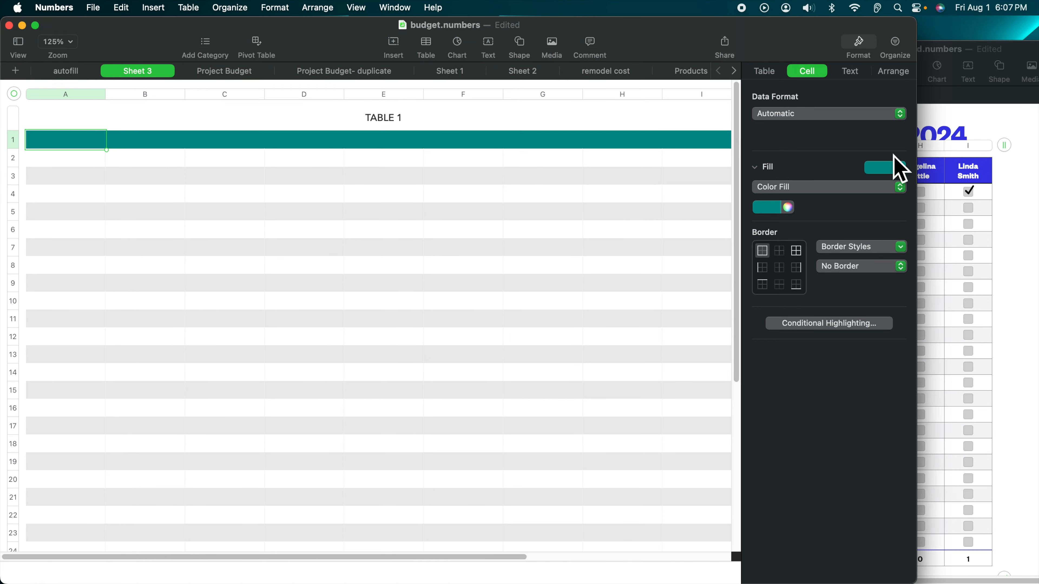
left_click(949, 180)
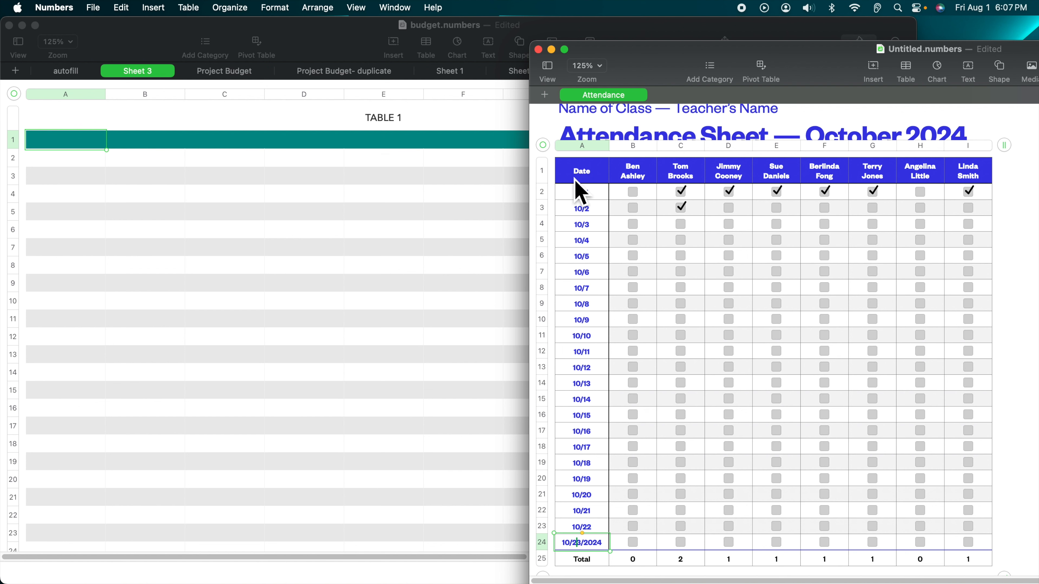
left_click_drag(567, 175, 978, 186)
key("super+c")
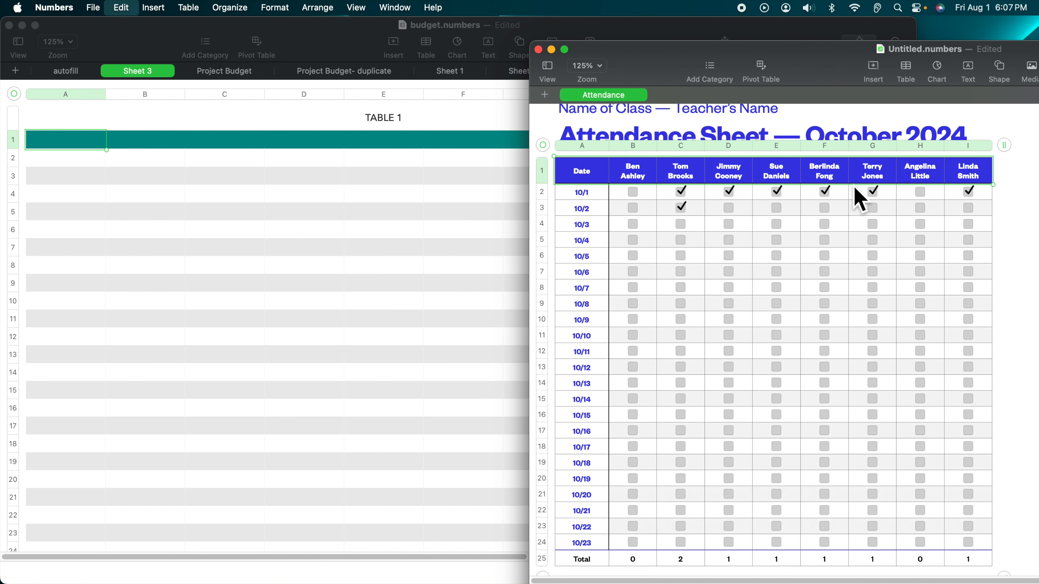
Step: Paste the copied headers into row 1 of the budget.numbers Sheet 3 table from cell A1, matching the table's existing style
left_click(48, 153)
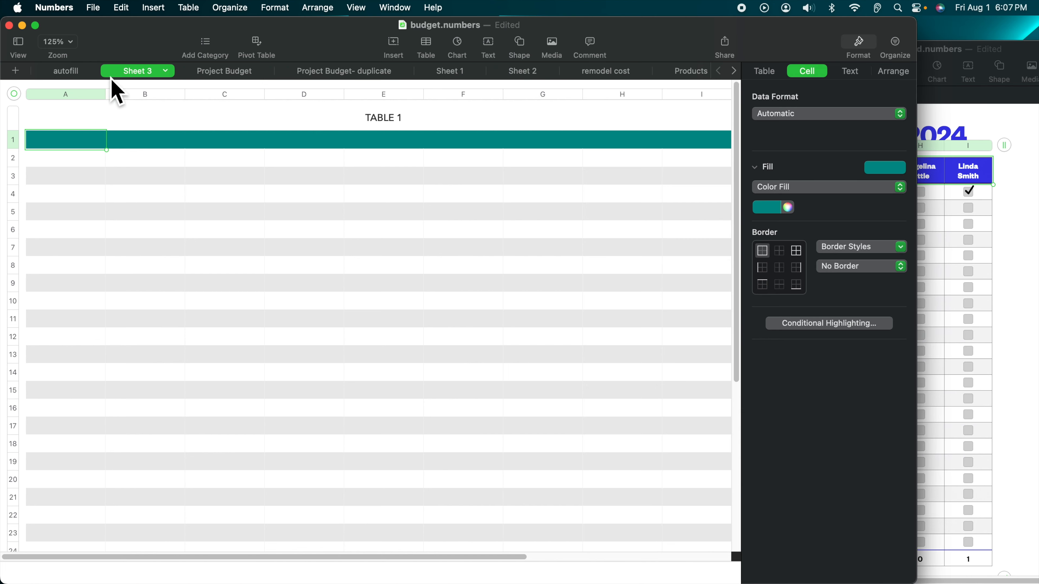
left_click(93, 8)
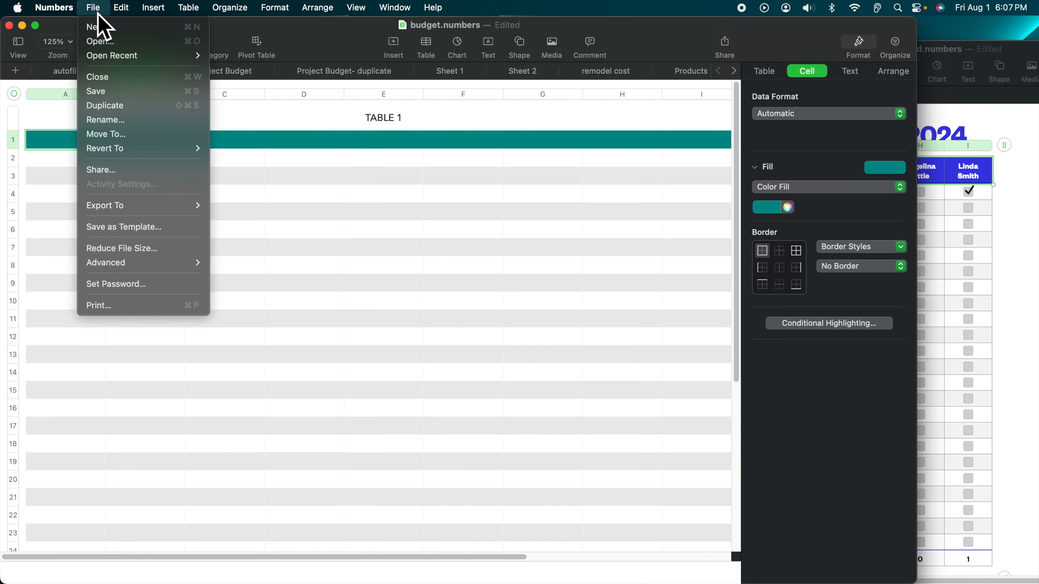
mouse_move(121, 12)
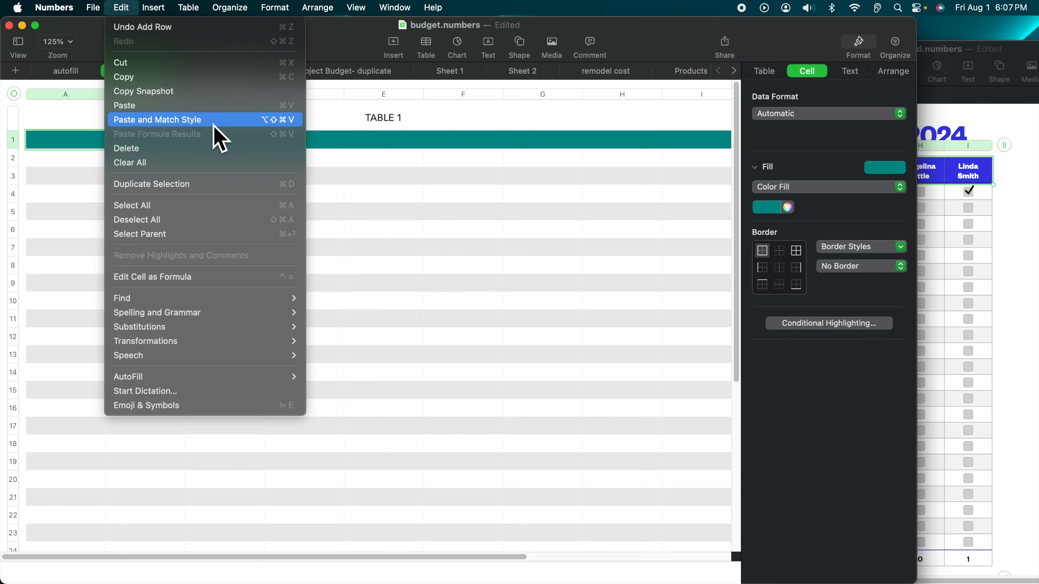
left_click(170, 124)
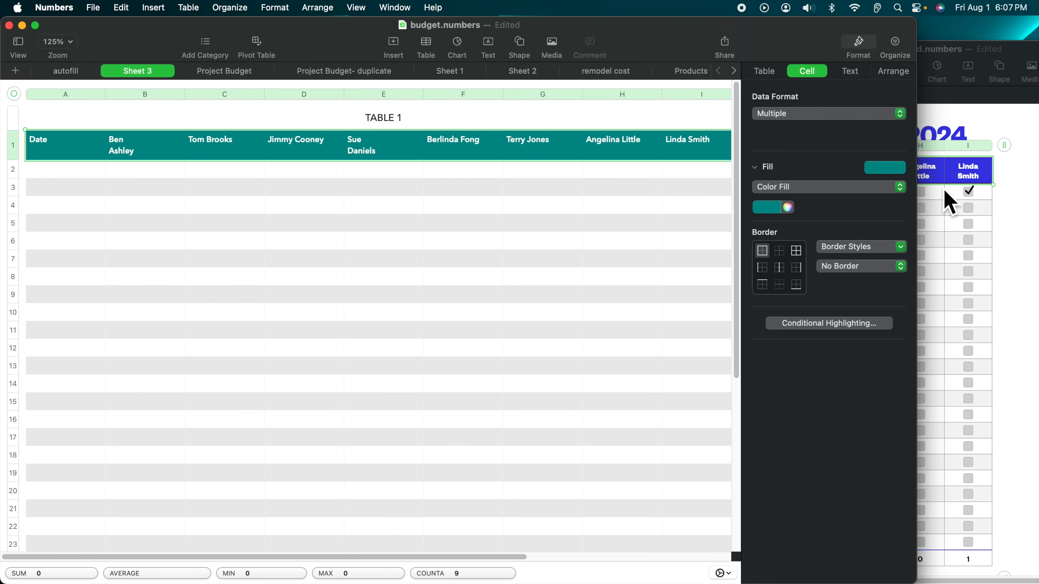
left_click(983, 227)
left_click(356, 247)
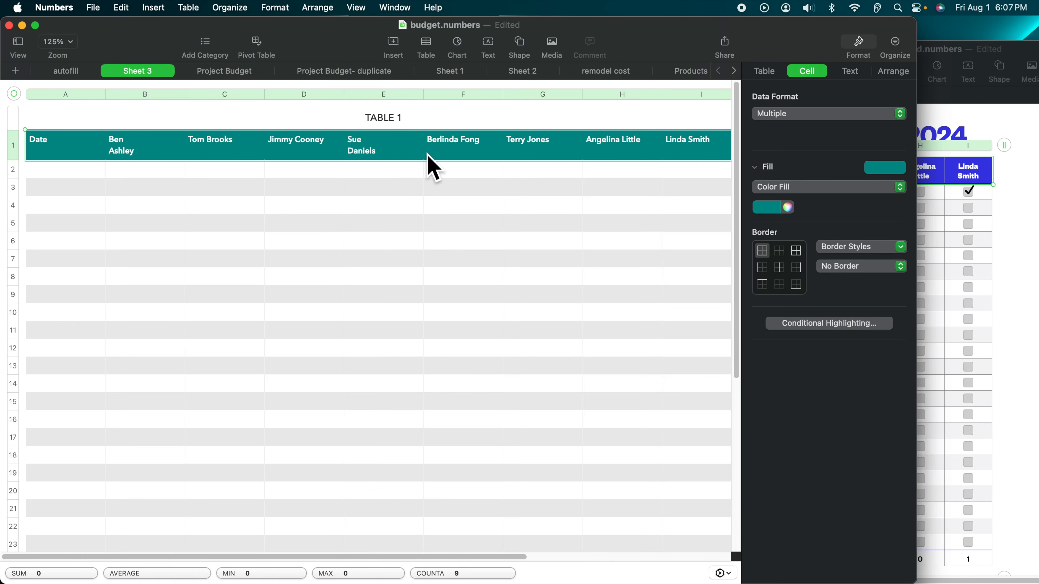
left_click(990, 241)
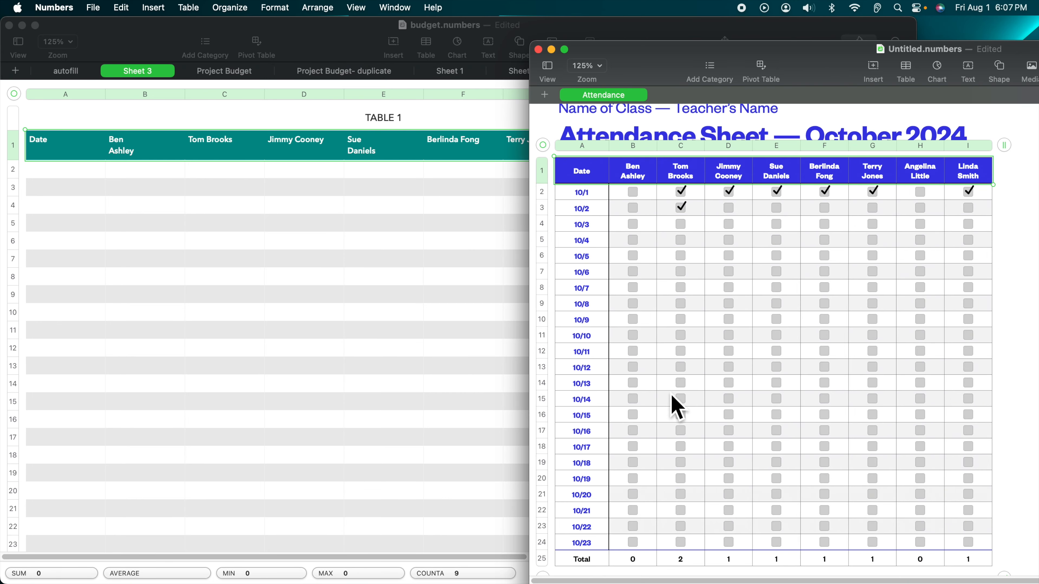
left_click(276, 323)
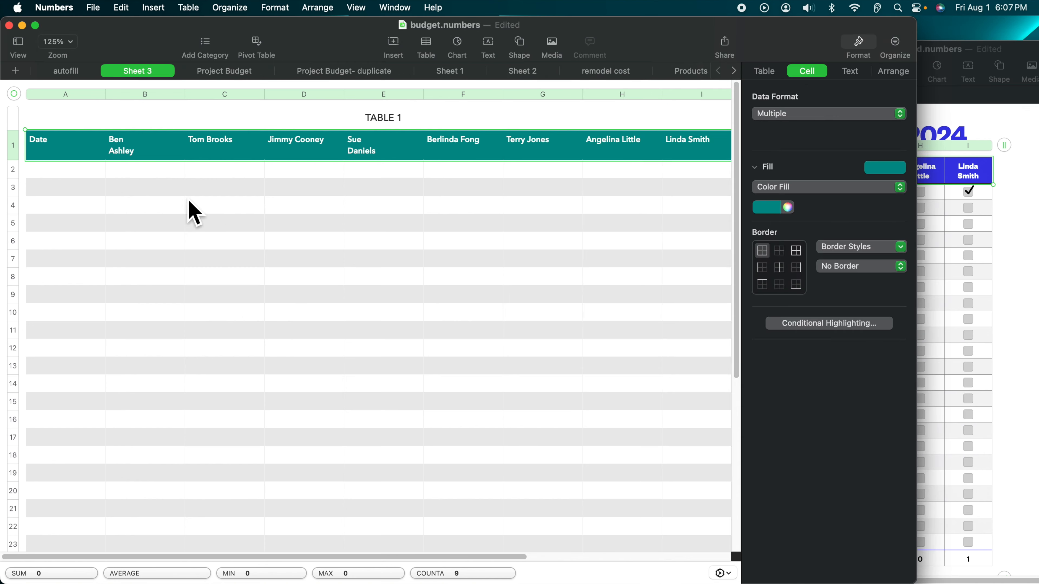
Step: Apply a 1 pt border to all sides of cell C6
left_click(243, 241)
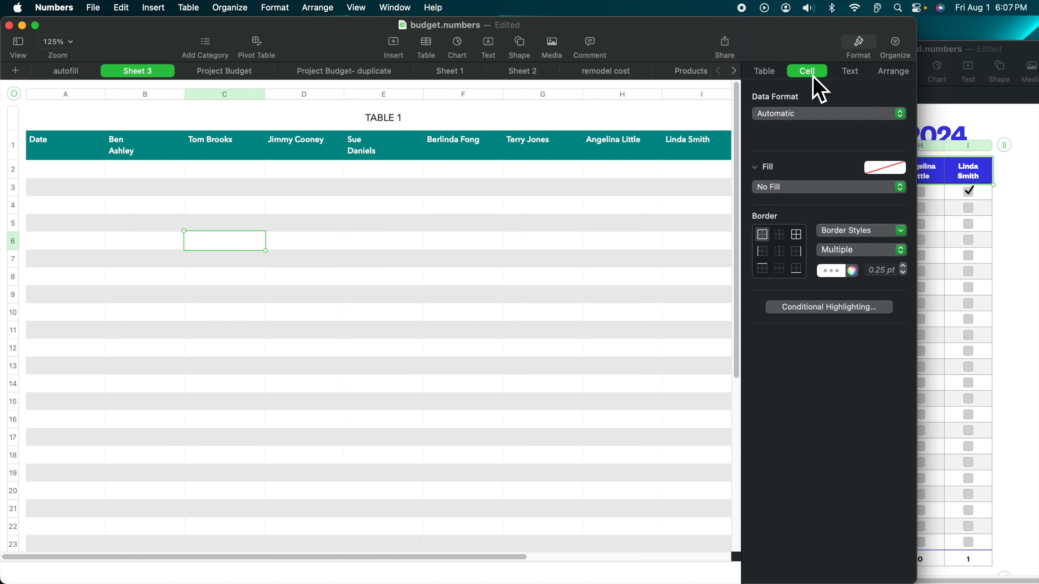
left_click(796, 234)
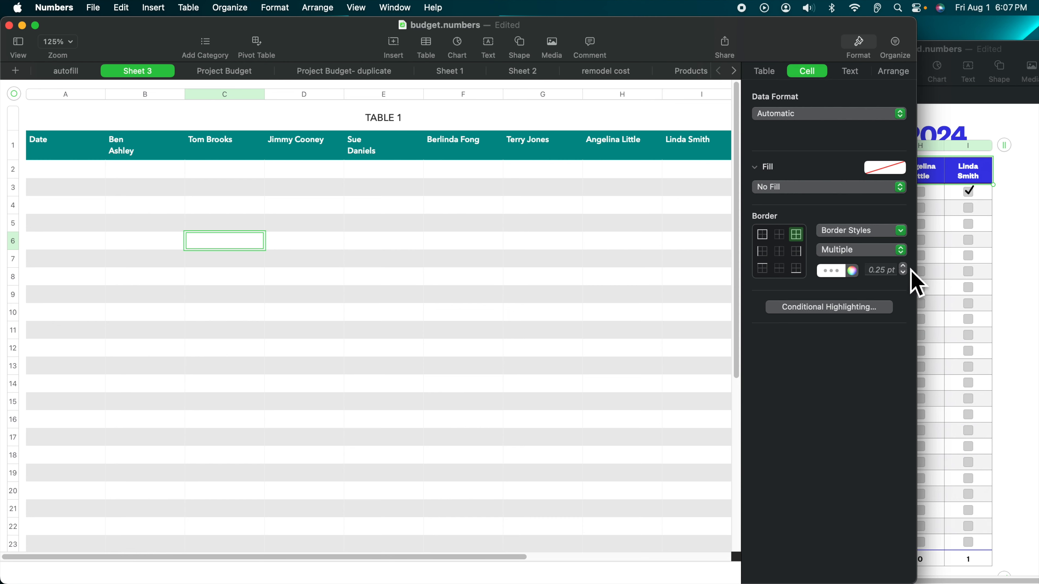
left_click(903, 267)
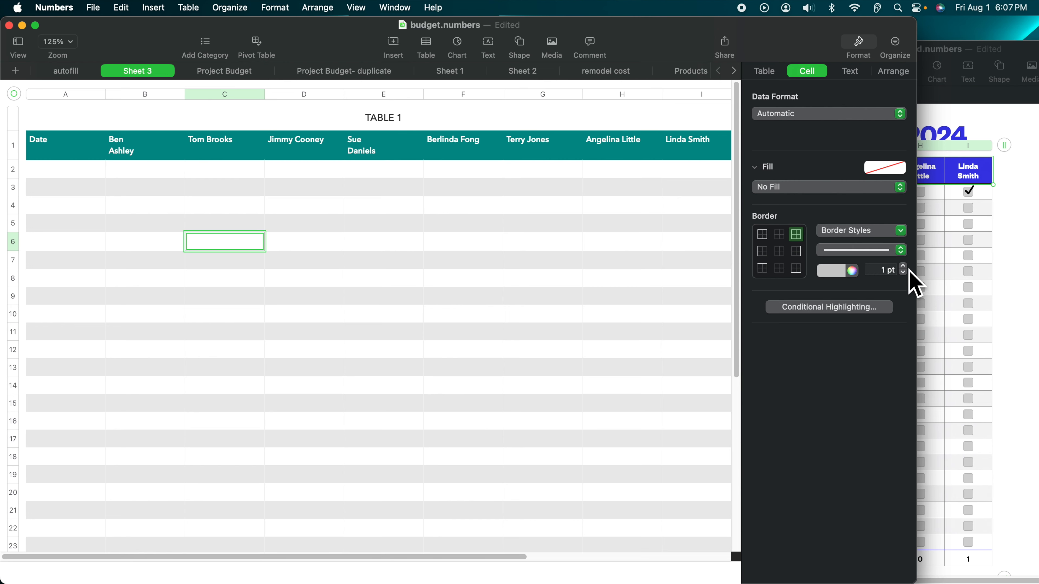
Step: Colour cell C6's border black with the Licorice pencil colour and deselect the cell to check it
left_click(854, 272)
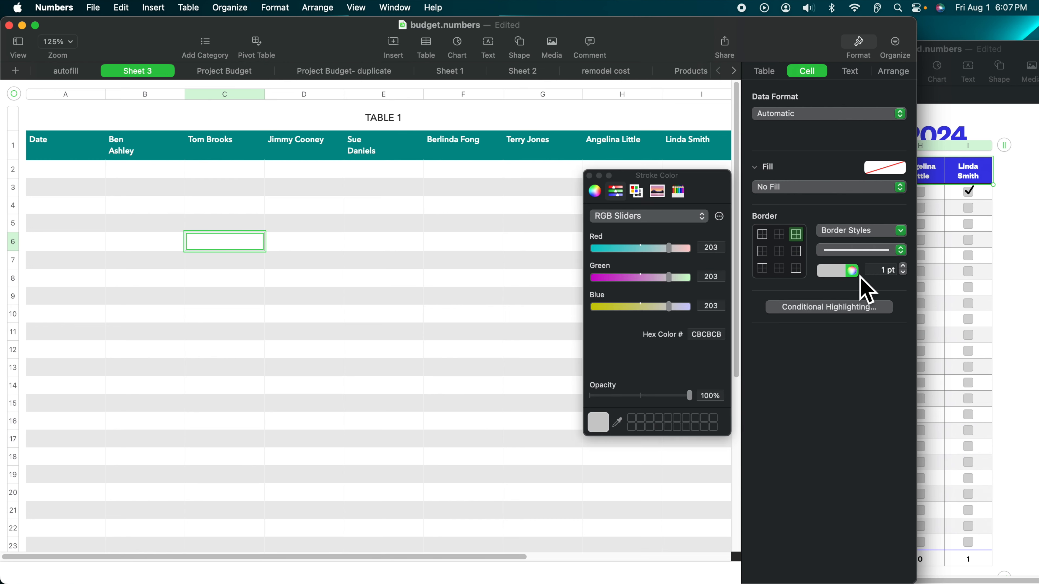
left_click(595, 191)
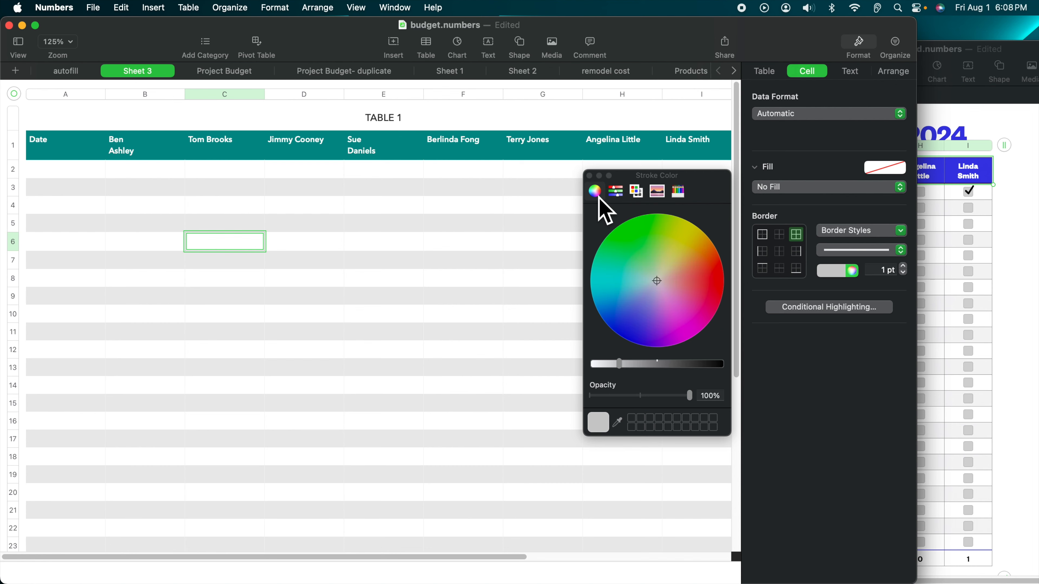
left_click(616, 192)
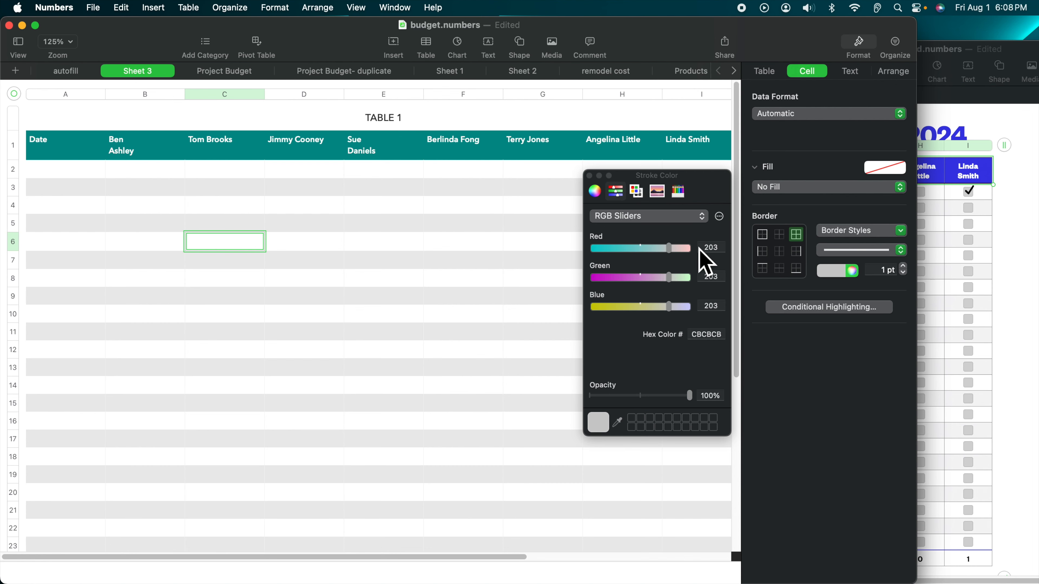
left_click(680, 193)
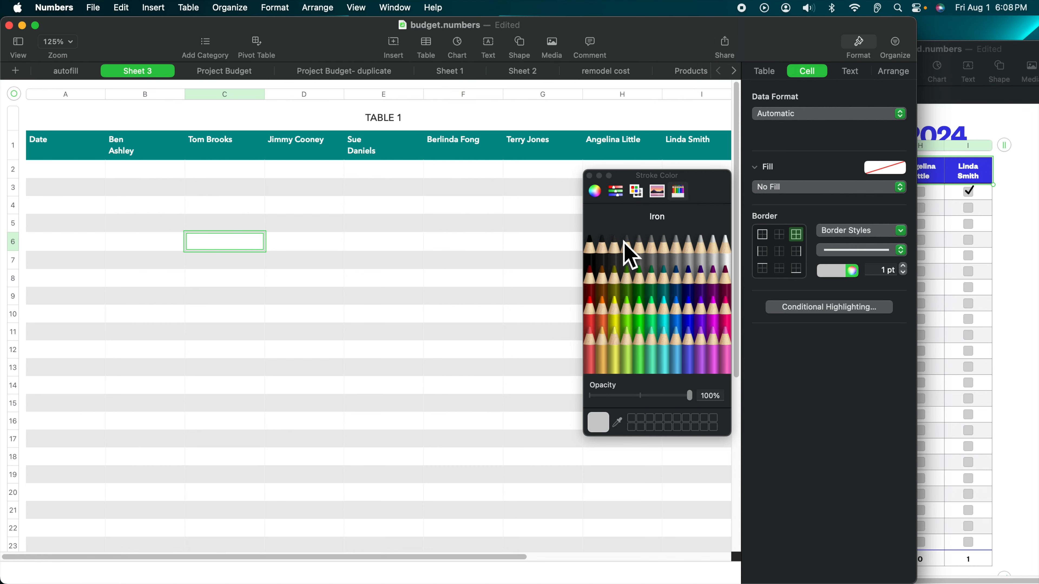
left_click(593, 254)
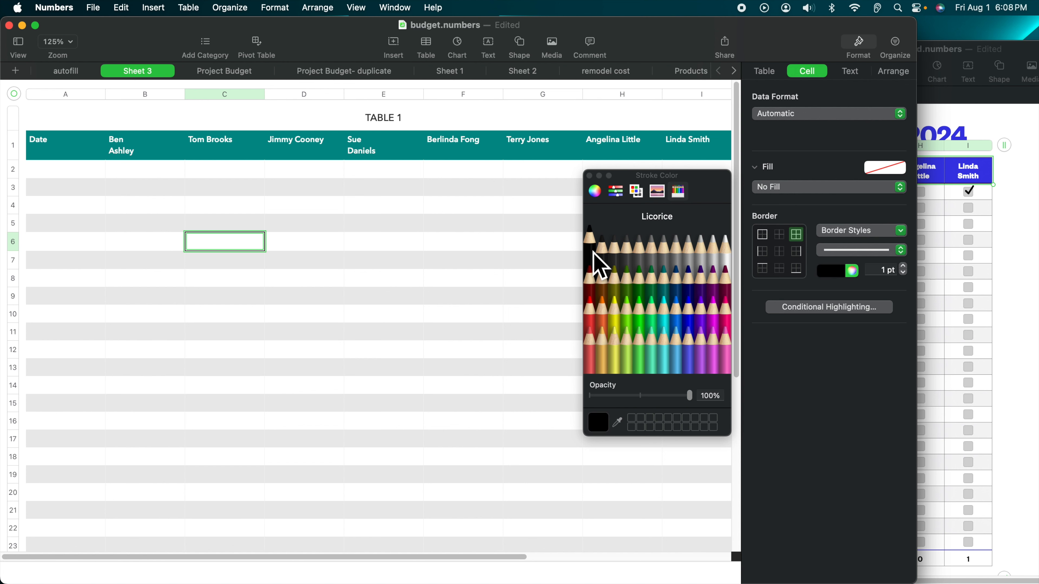
left_click(407, 262)
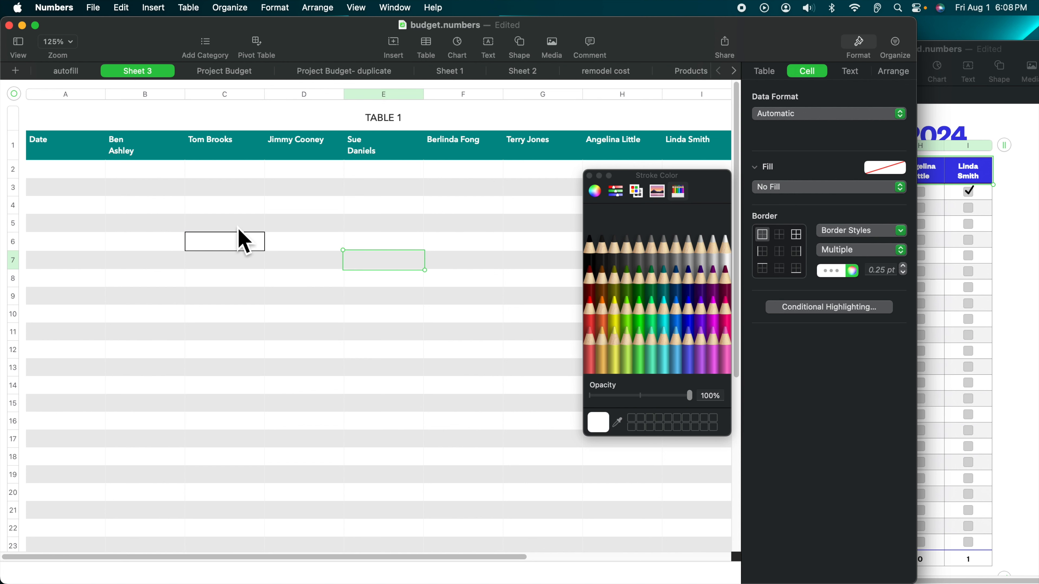
Step: Apply 1 pt black borders in the Licorice pencil colour to every cell of the Sheet 3 table and deselect it
left_click(300, 339)
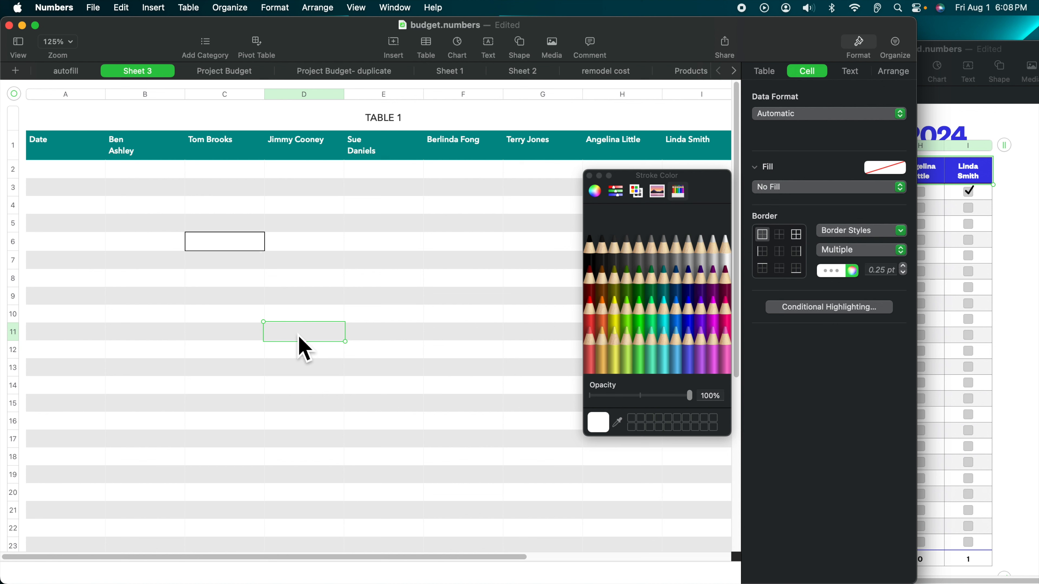
left_click(178, 315)
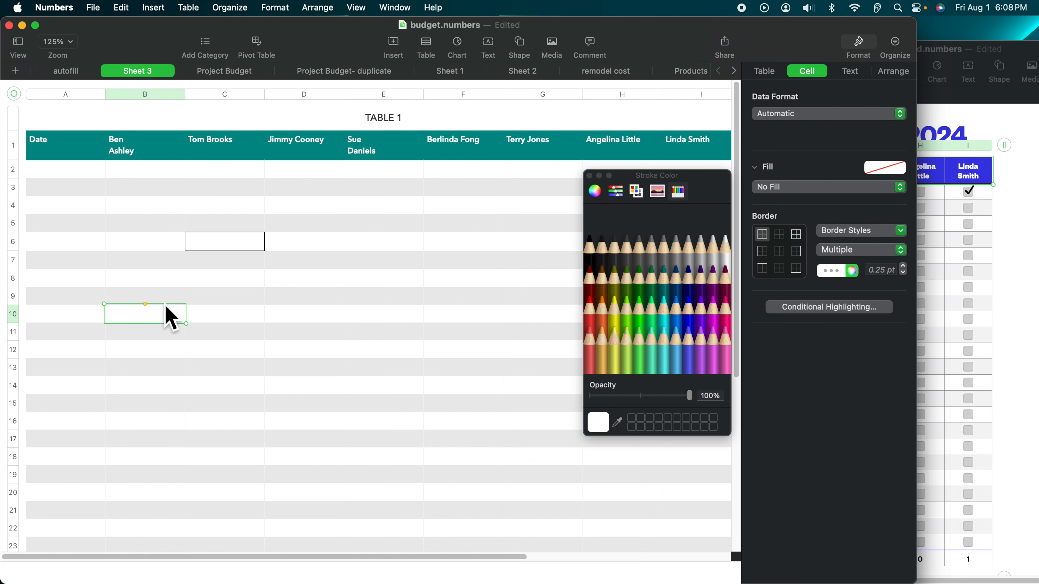
key("super+a")
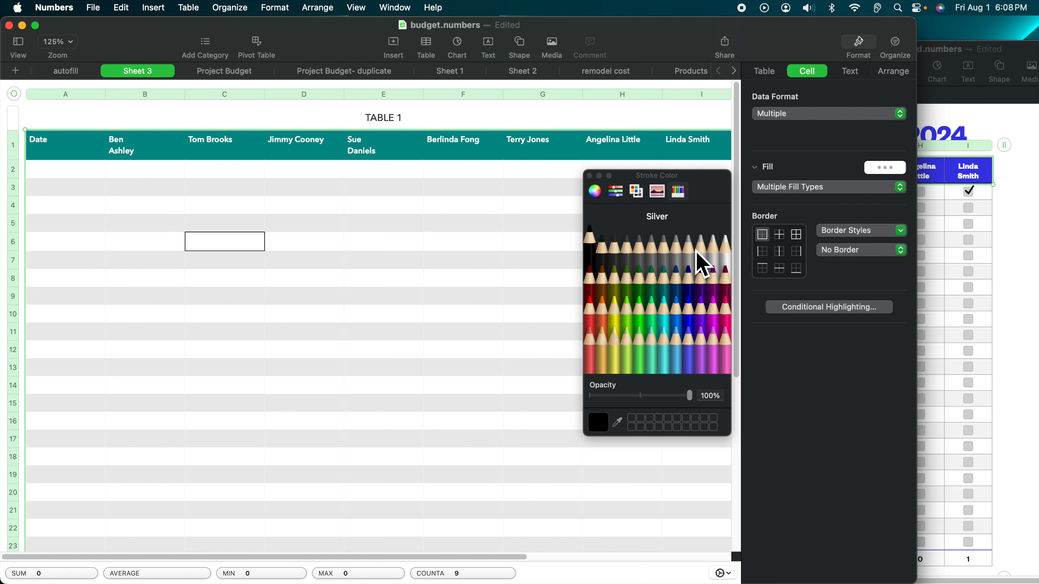
left_click(801, 236)
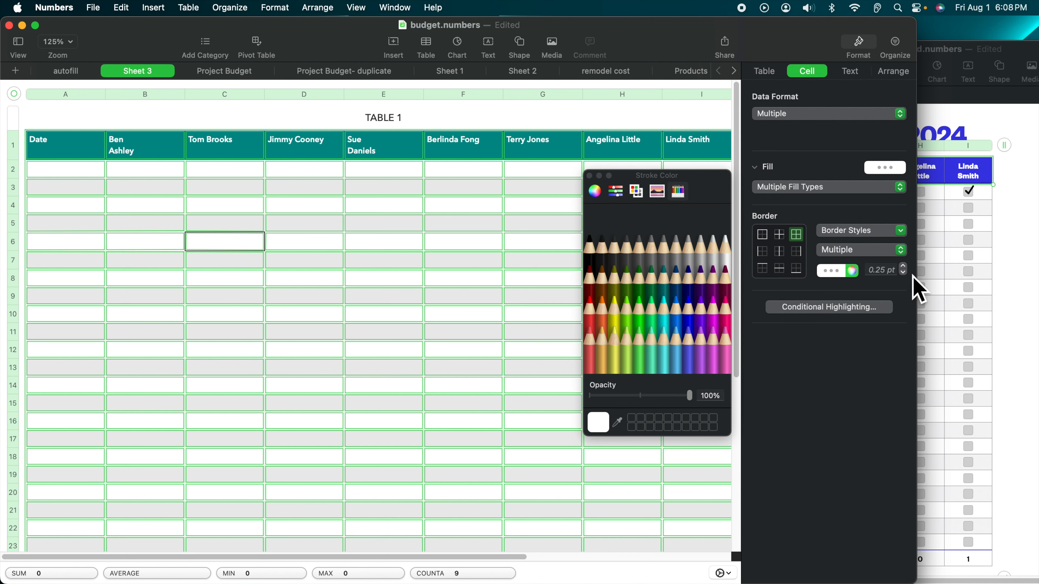
left_click(904, 266)
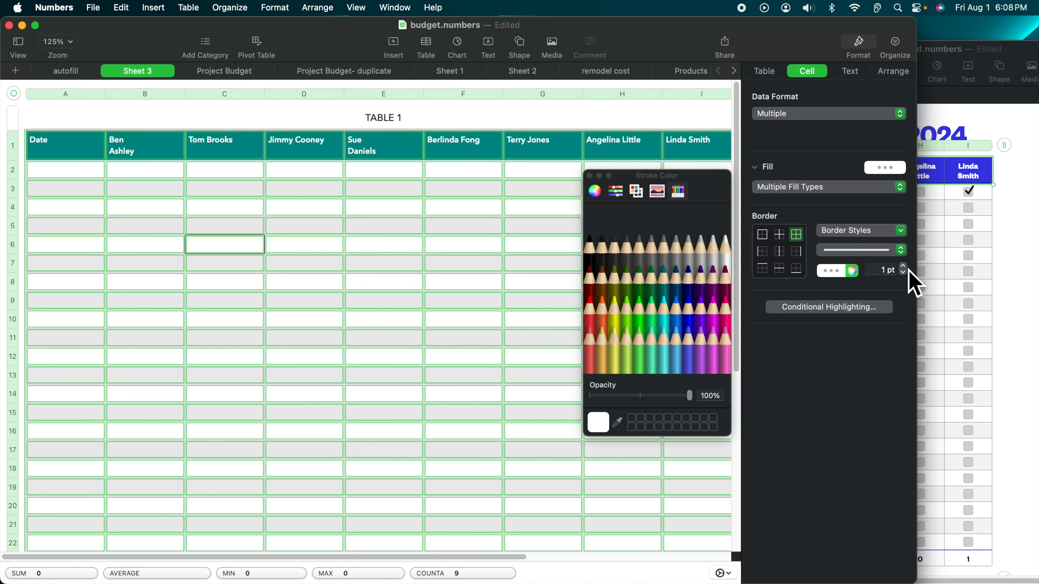
left_click(595, 255)
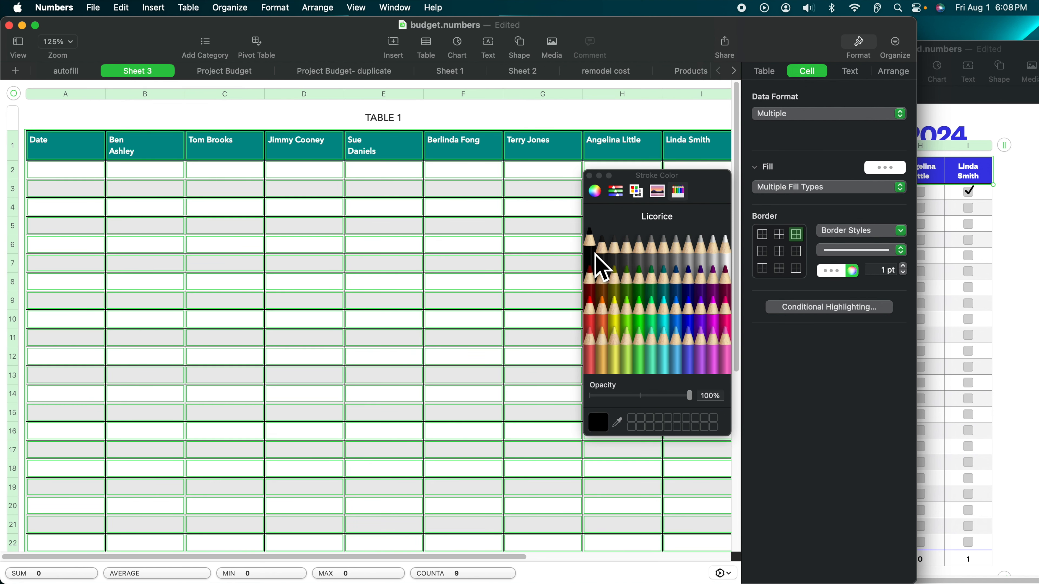
left_click(474, 223)
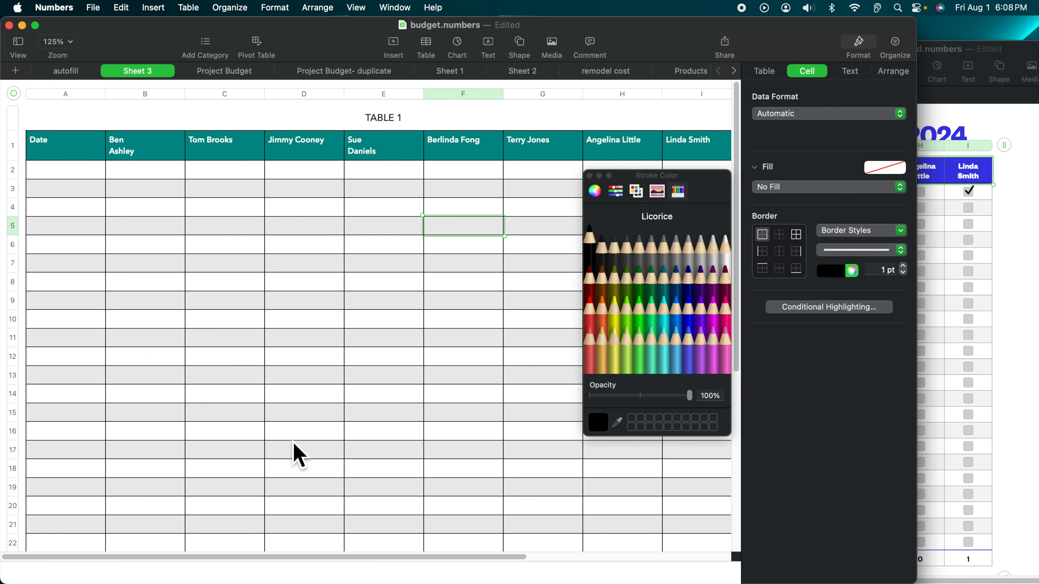
Step: Check the date column in the Attendance sheet, close the colour window and enter 10/1 in cell A2 of the budget.numbers table
left_click(957, 313)
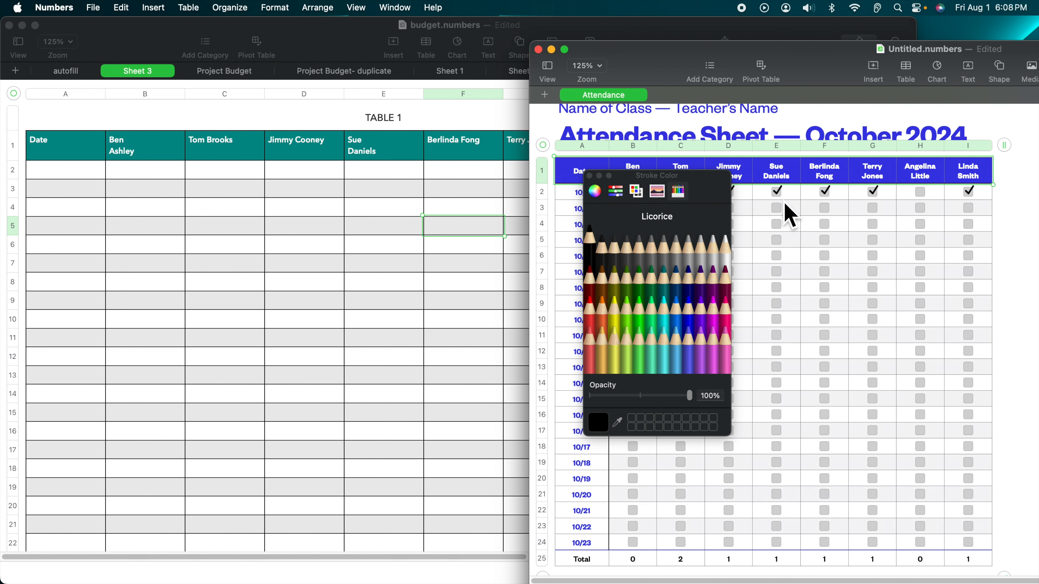
left_click(576, 208)
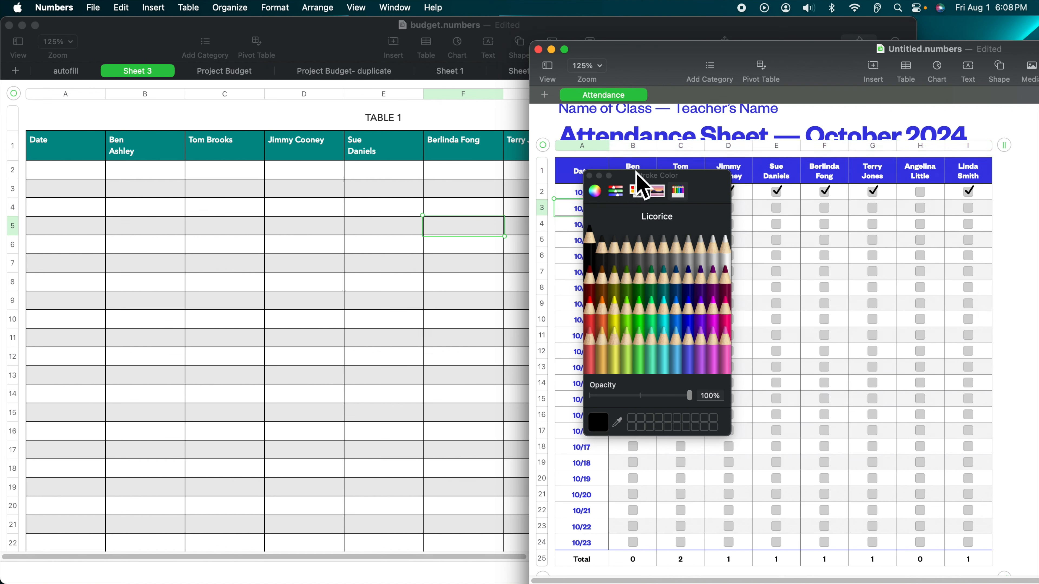
left_click(590, 176)
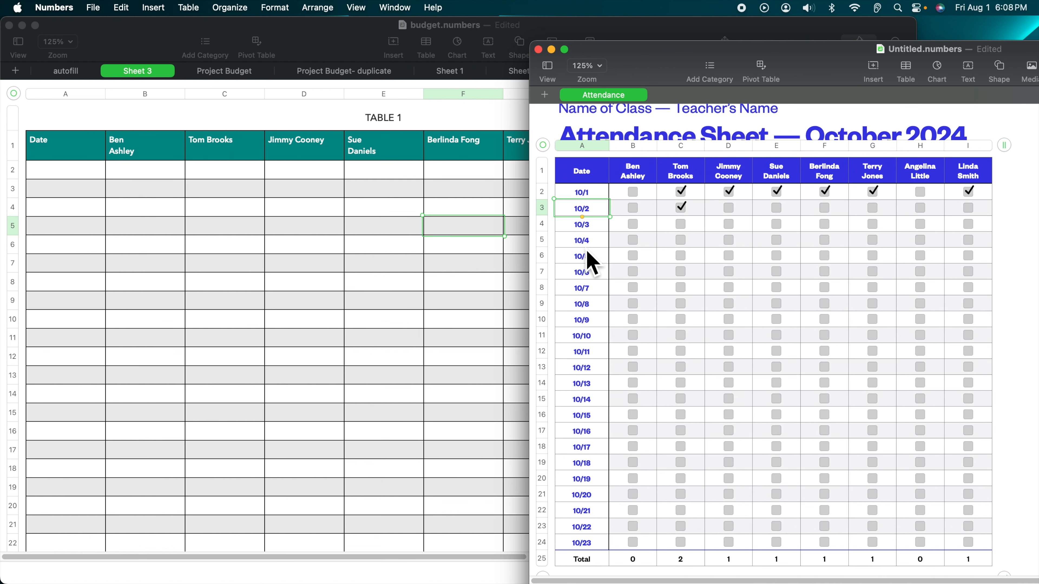
left_click(72, 176)
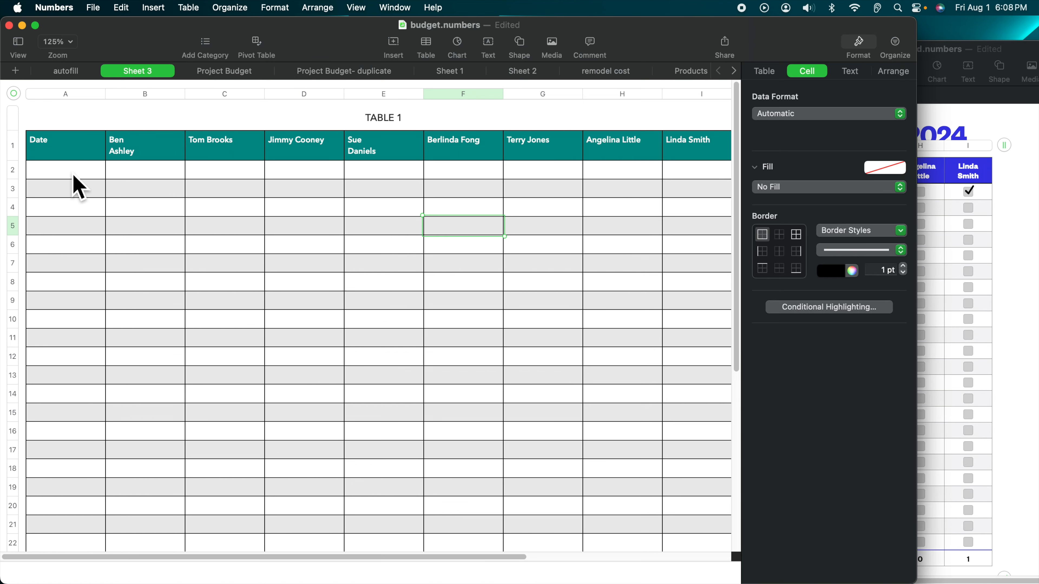
left_click(72, 176)
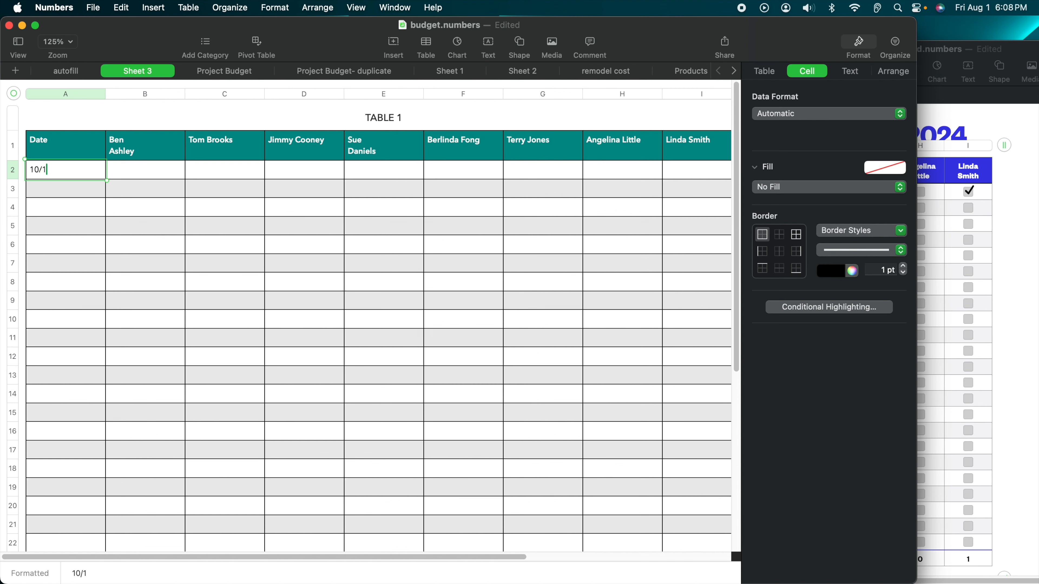
key("Return")
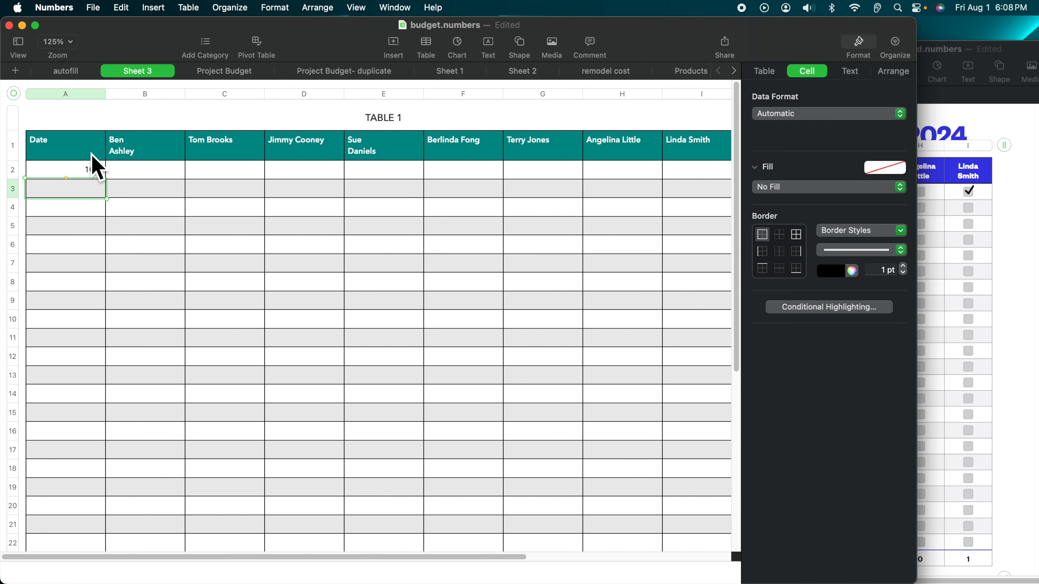
Step: Enter 10/2 in cell A3, autofill the dates down column A to 10/23 in row 24 and compare them with the Attendance sheet
left_click(85, 174)
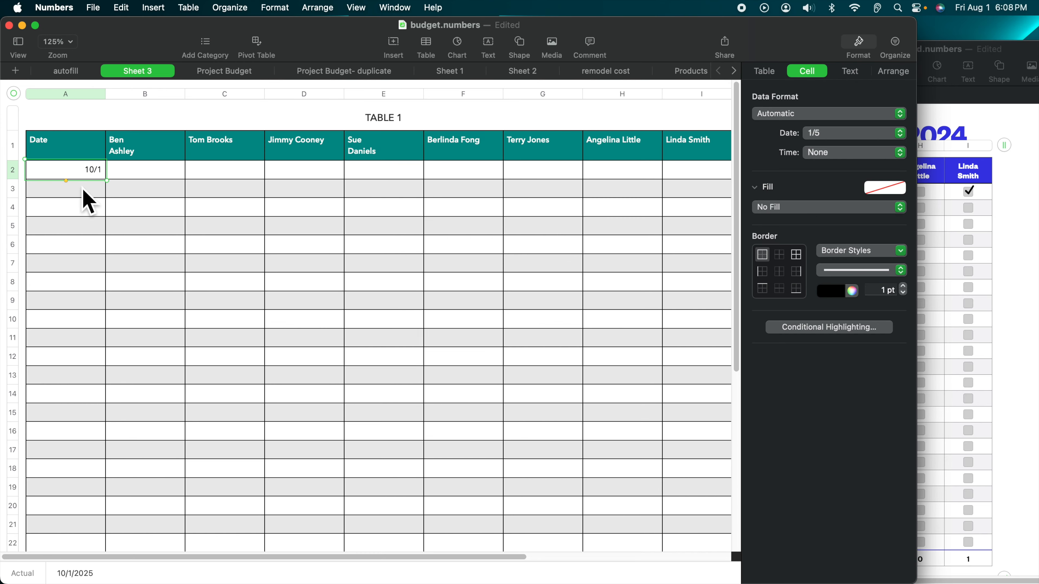
scroll(135, 327, "down", 5)
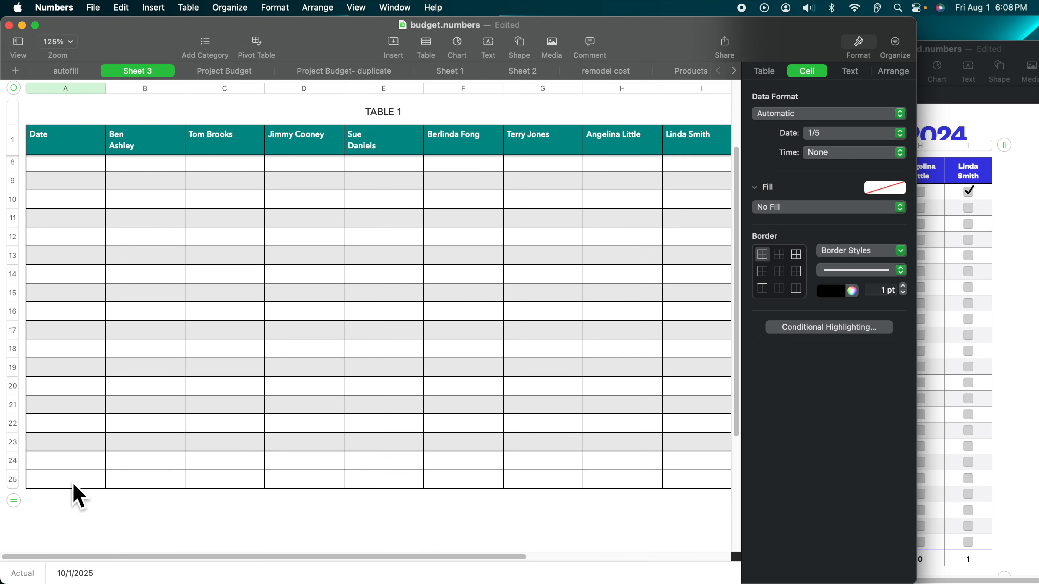
scroll(201, 422, "up", 1)
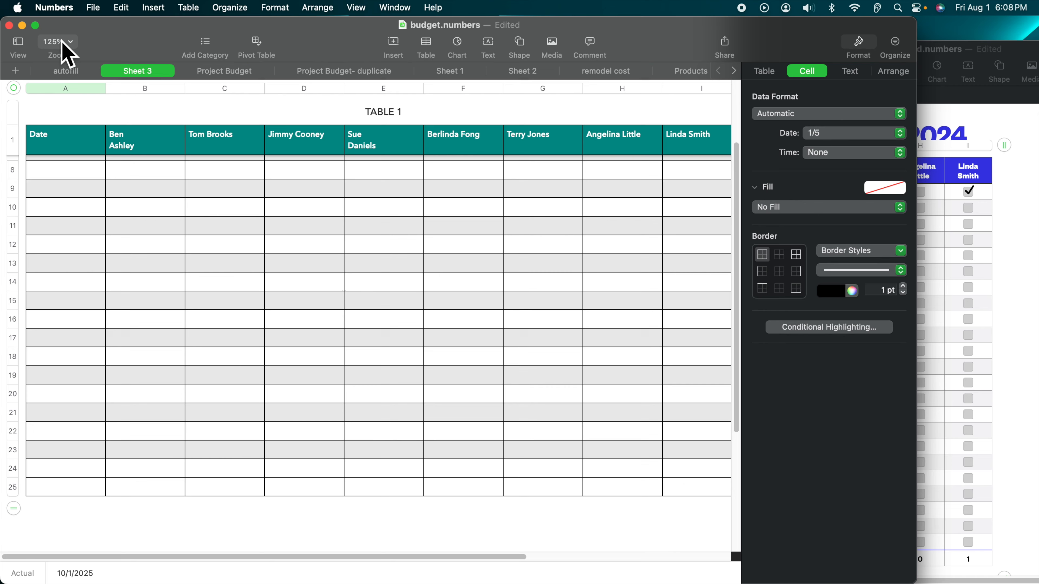
left_click(76, 45)
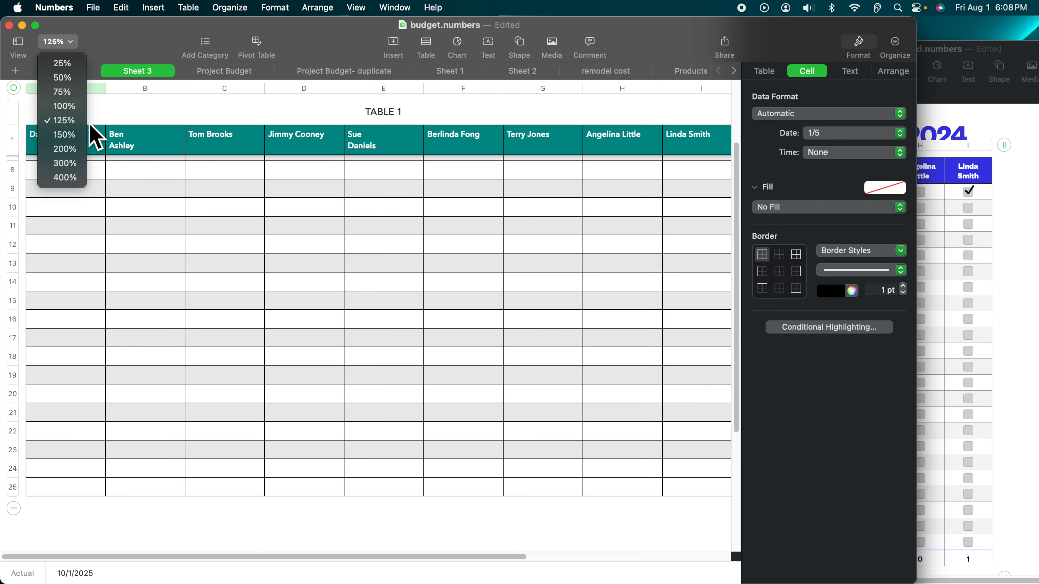
left_click(66, 106)
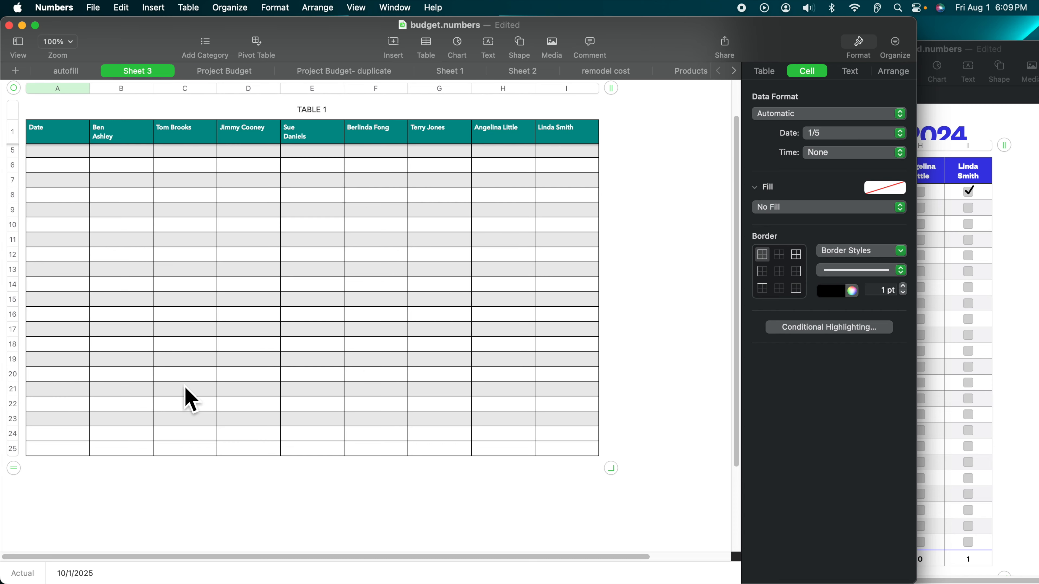
scroll(185, 376, "up", 3)
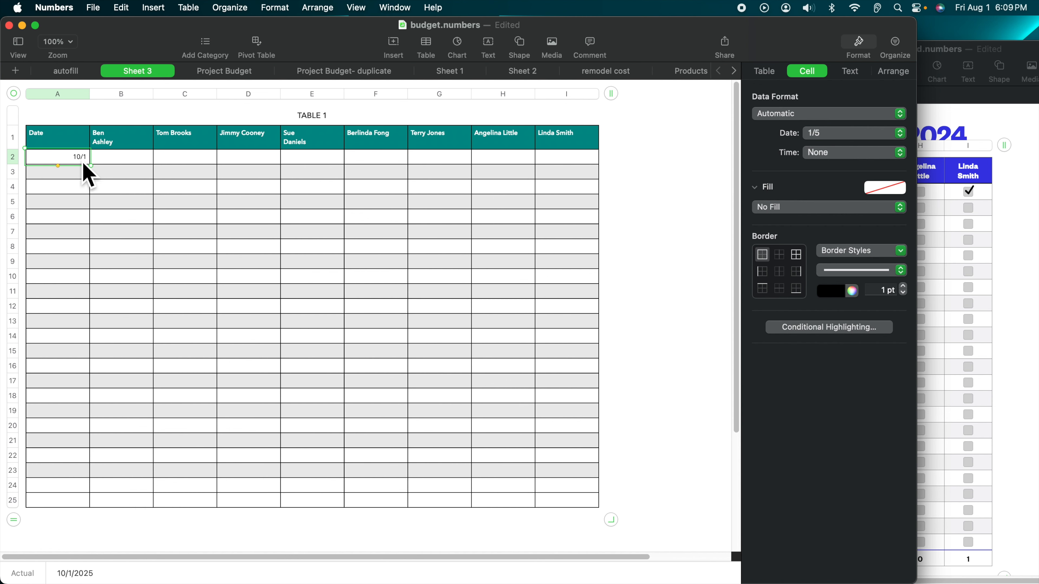
left_click(76, 175)
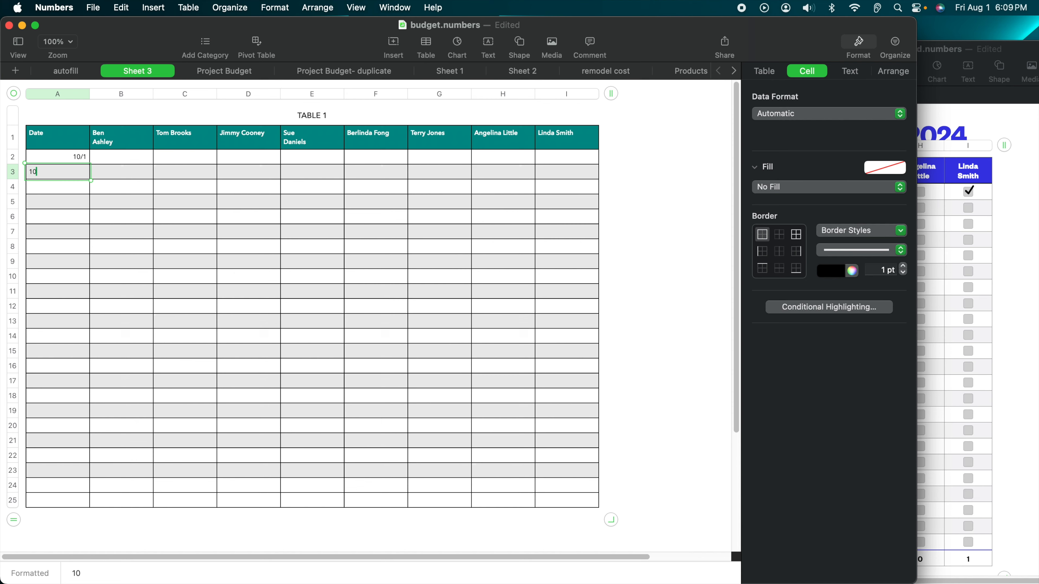
key("Return")
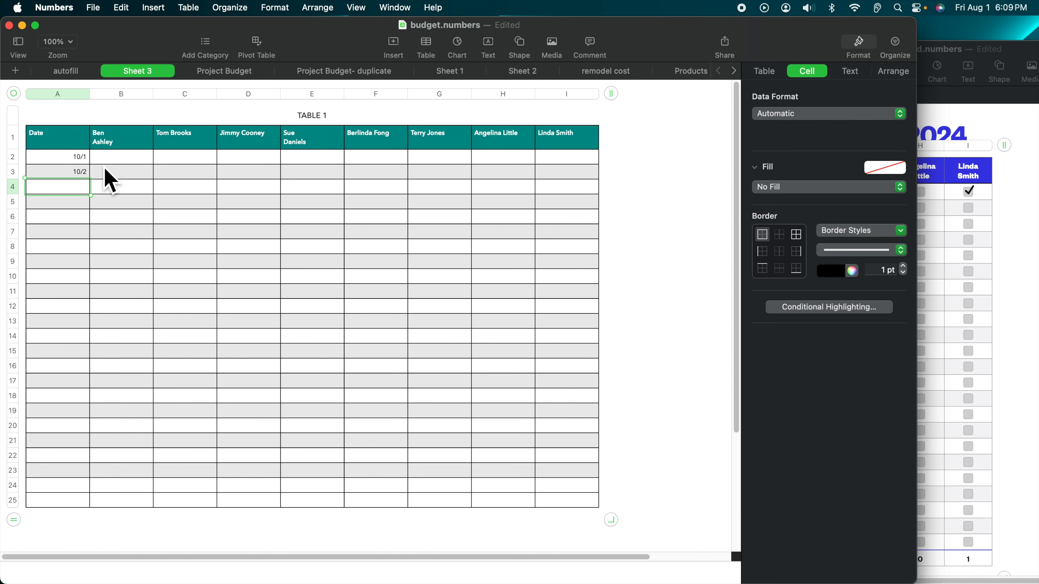
left_click_drag(78, 157, 57, 497)
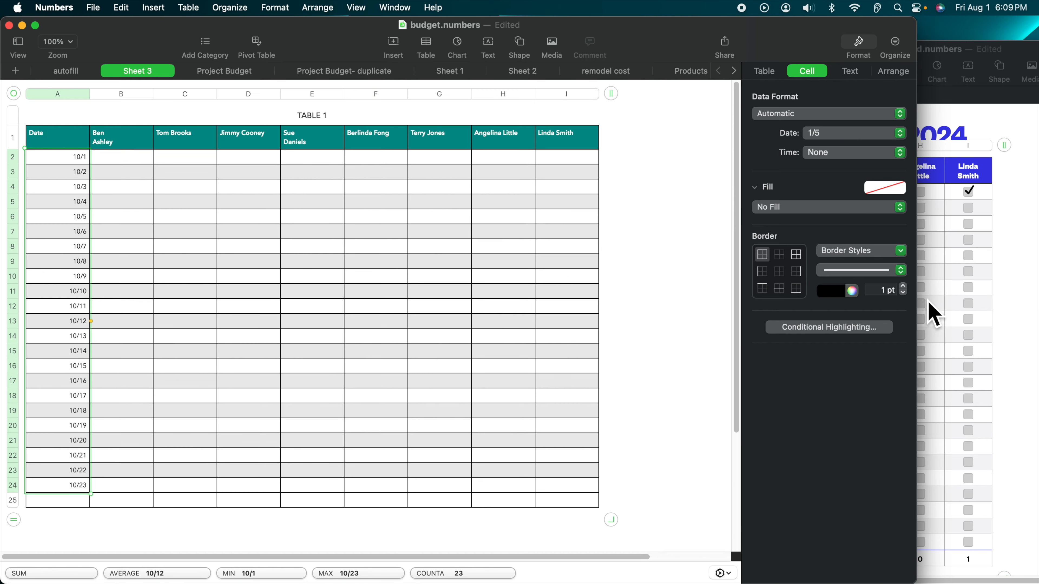
left_click(933, 309)
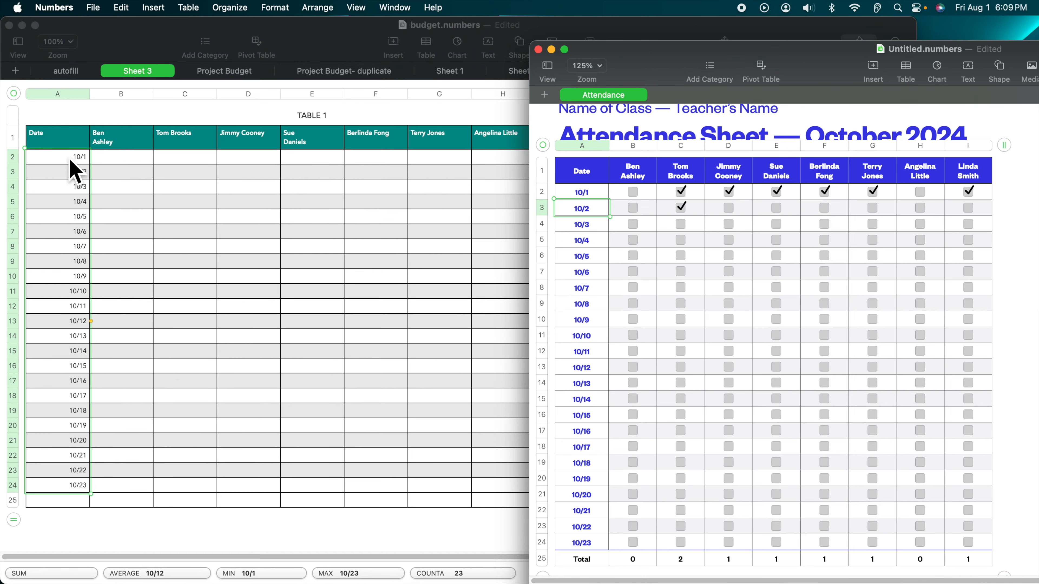
left_click(75, 171)
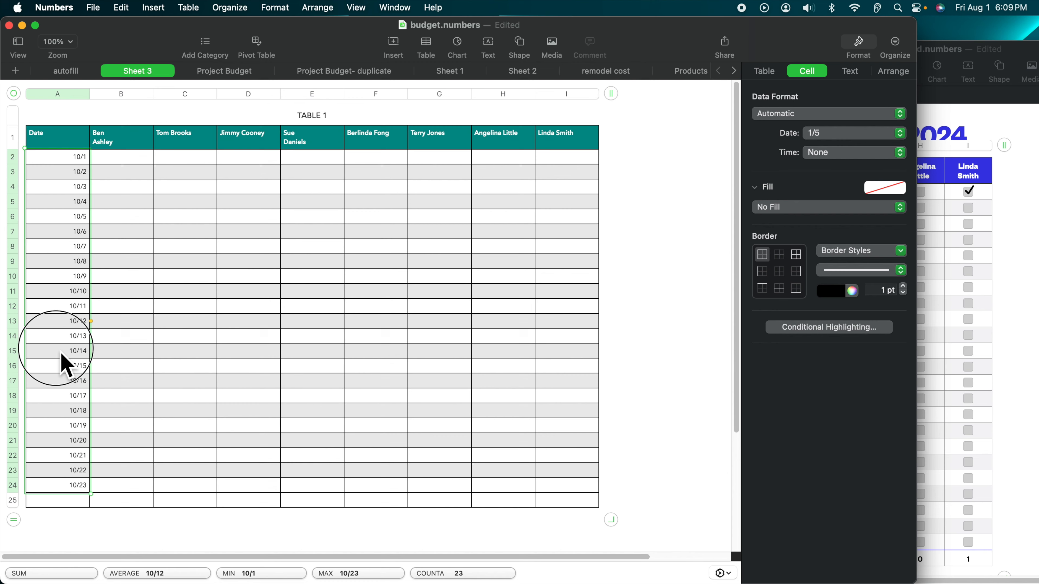
left_click(82, 485)
Step: Format the dates in A2:A24 as bold text in the Blueberry pencil colour to match the Attendance sheet's dates
left_click(883, 426)
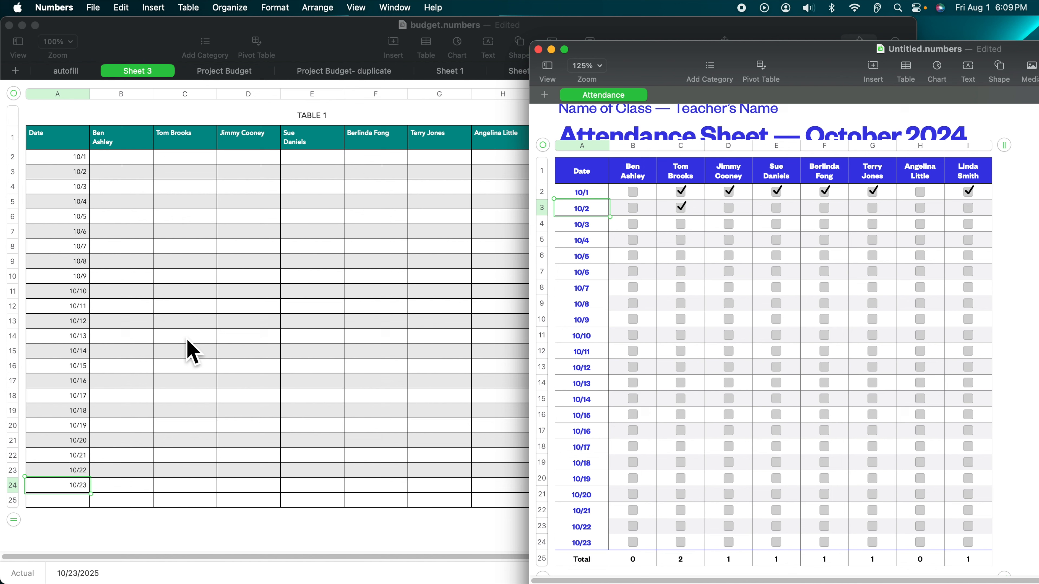
left_click(67, 182)
left_click_drag(76, 160, 69, 487)
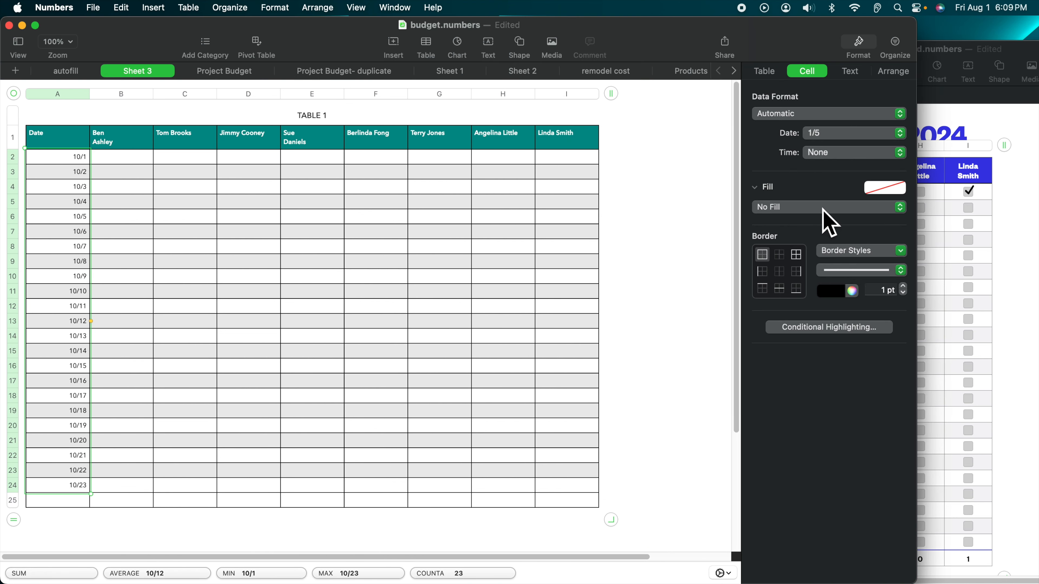
left_click(854, 75)
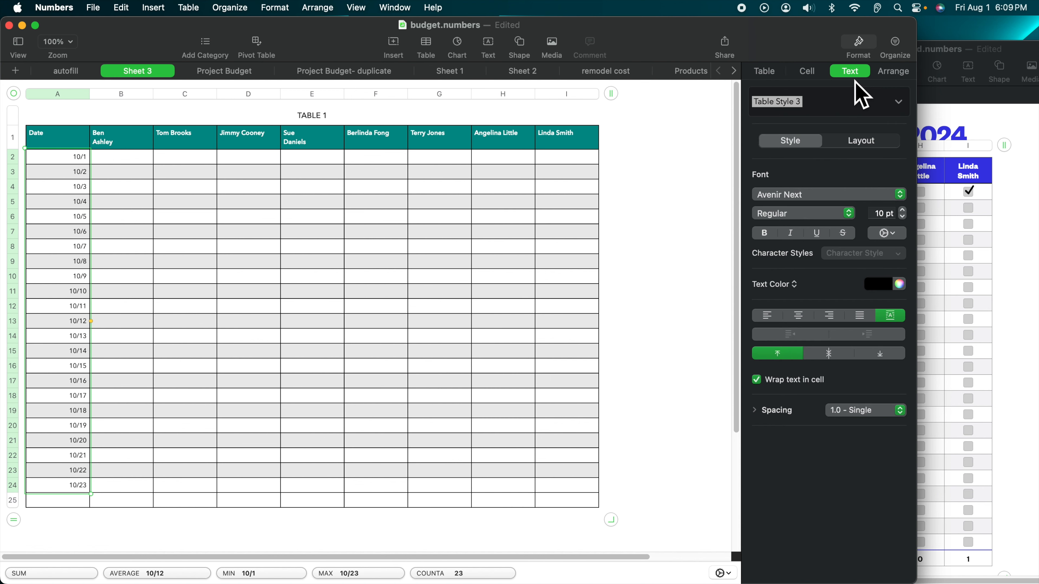
left_click(879, 286)
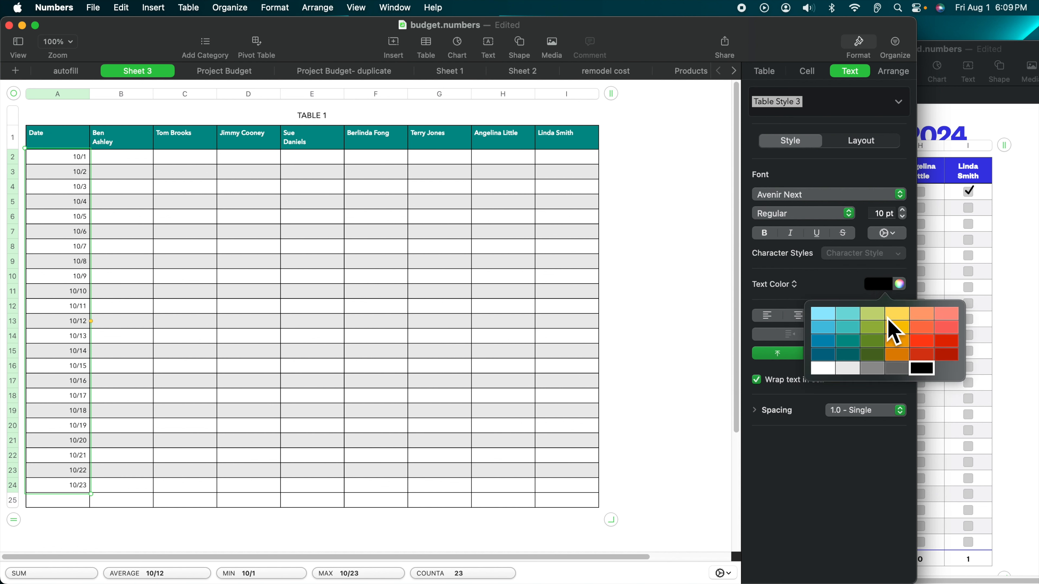
left_click(906, 288)
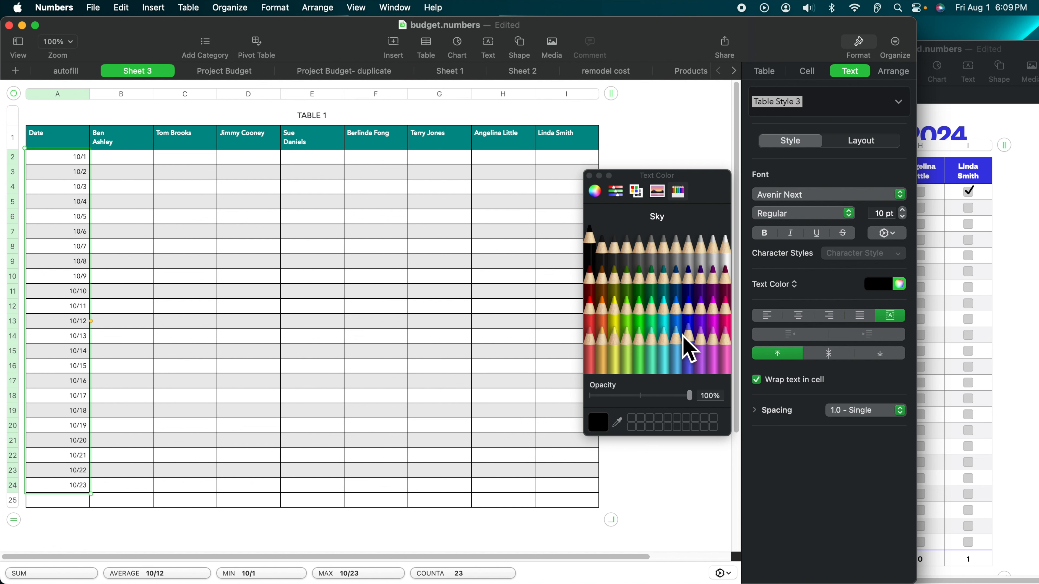
left_click(682, 314)
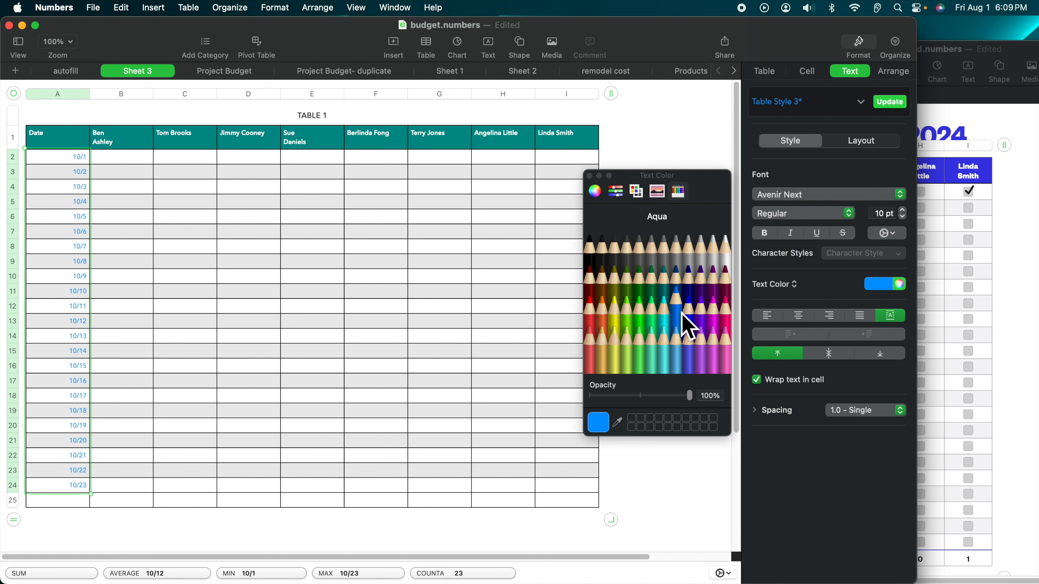
left_click(690, 317)
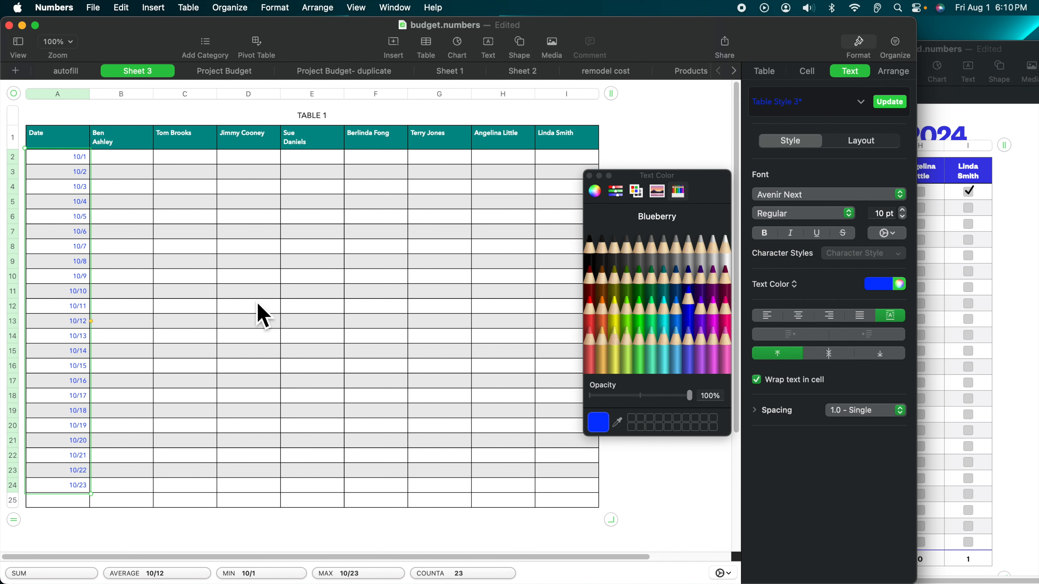
left_click(589, 176)
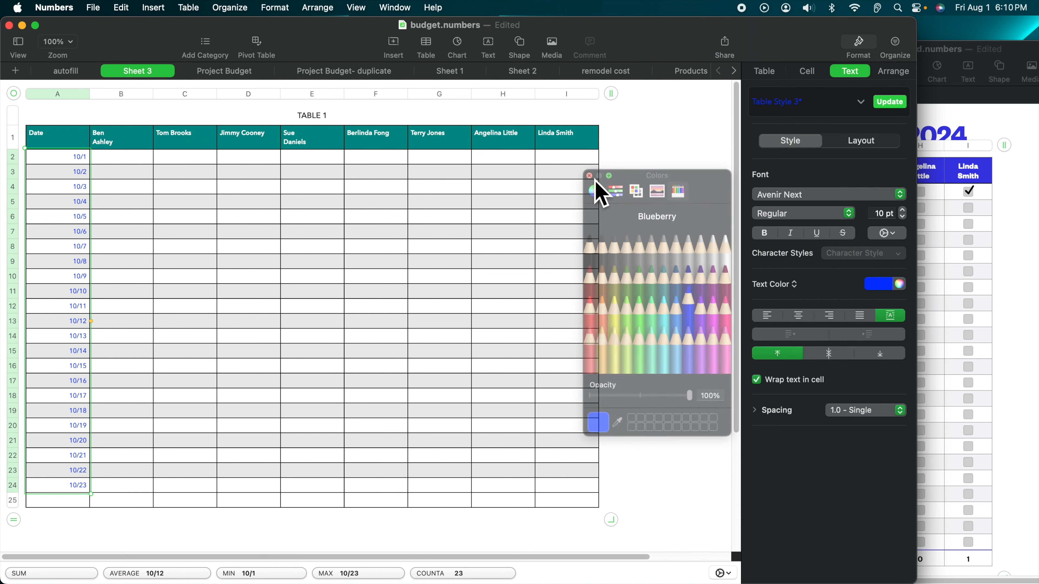
left_click(764, 234)
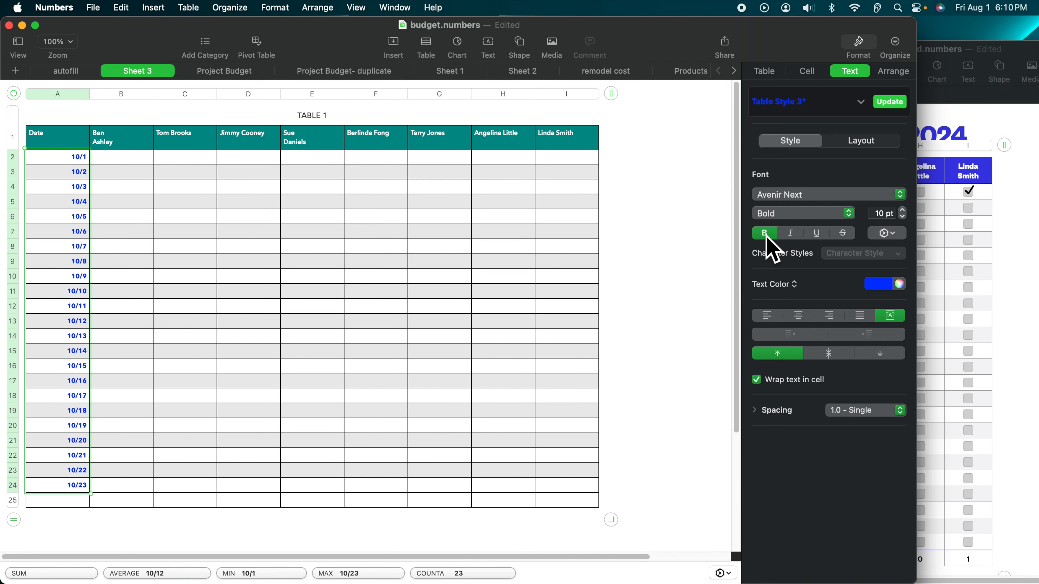
Step: Check the footer row label in the Attendance sheet and enter Total in cell A25 of the budget.numbers table
left_click(970, 268)
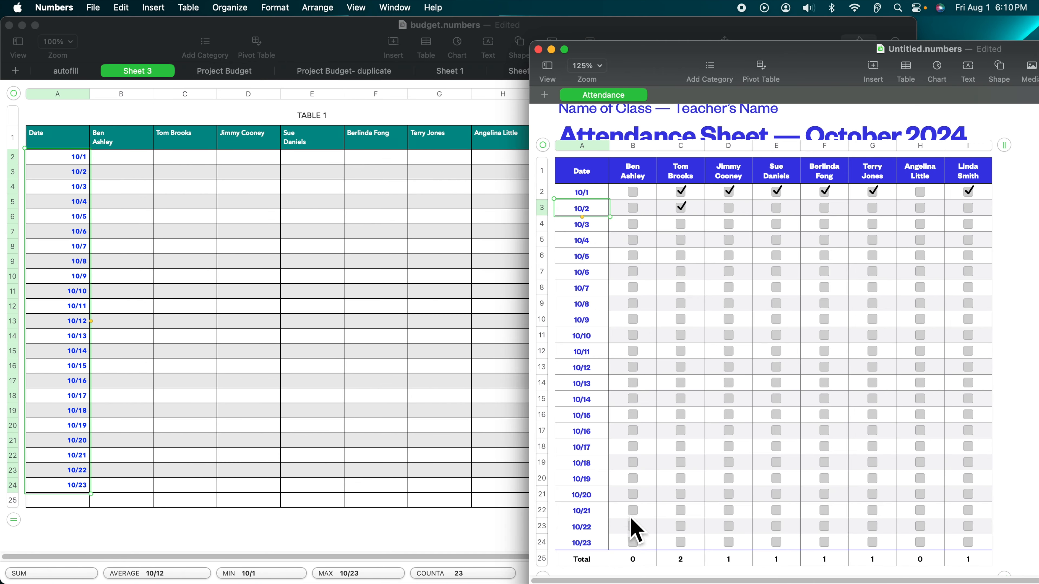
left_click(592, 562)
left_click(60, 502)
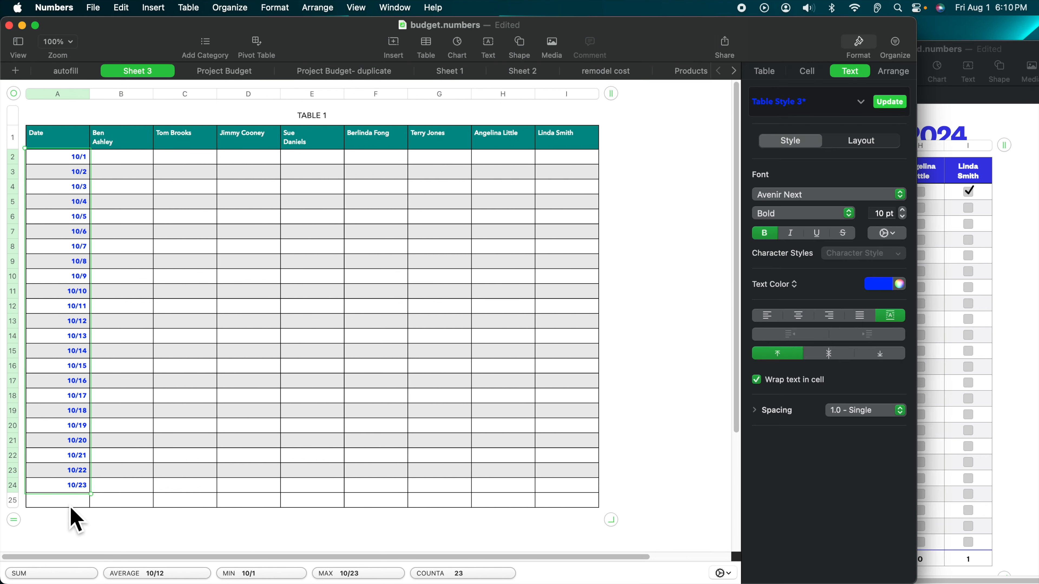
double_click(60, 501)
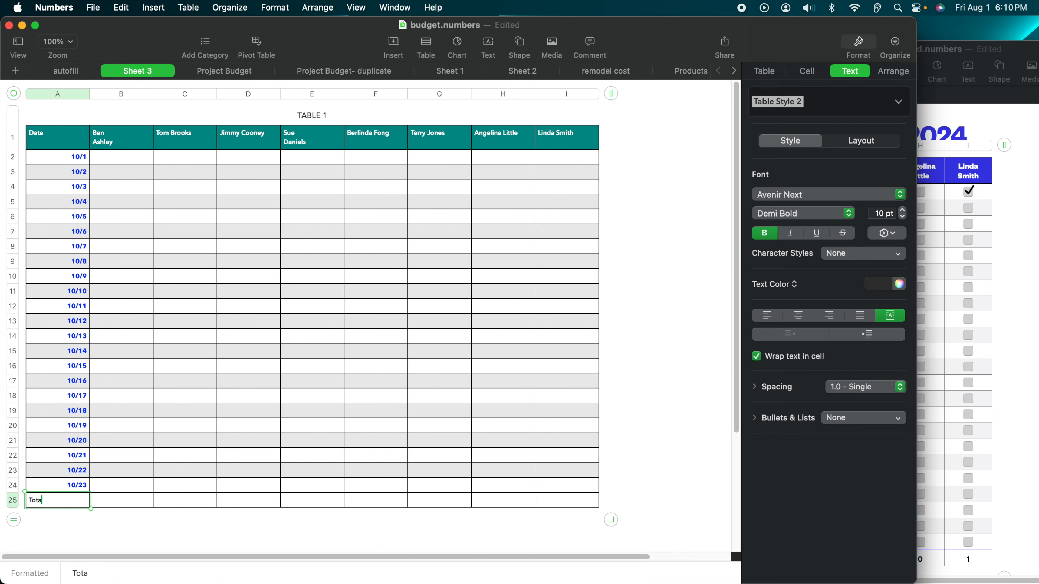
key("Return")
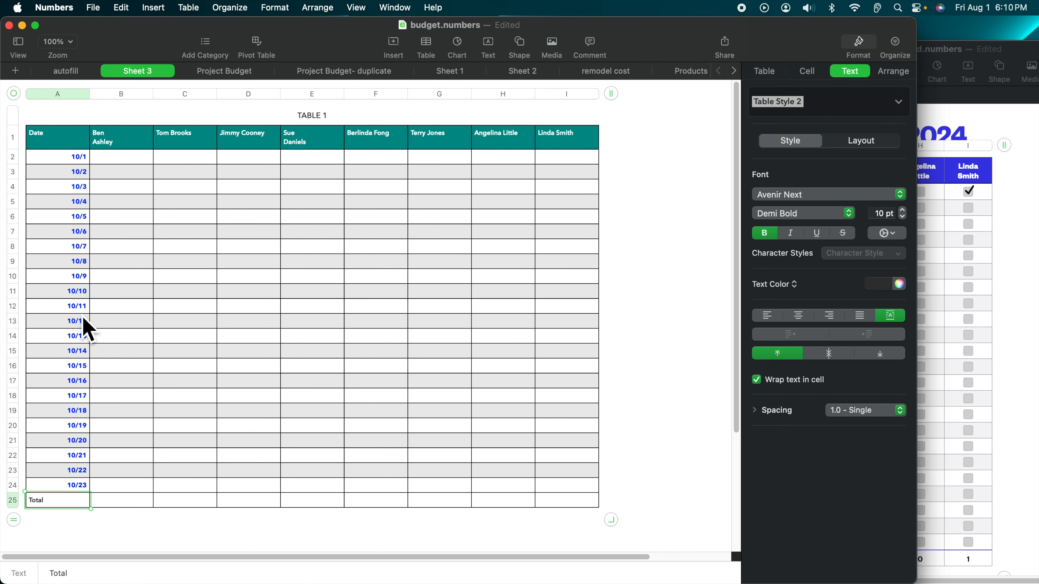
Step: Check the Attendance sheet's attendance cells and set the data format of cell B2 in the budget.numbers table to Checkbox
left_click(943, 271)
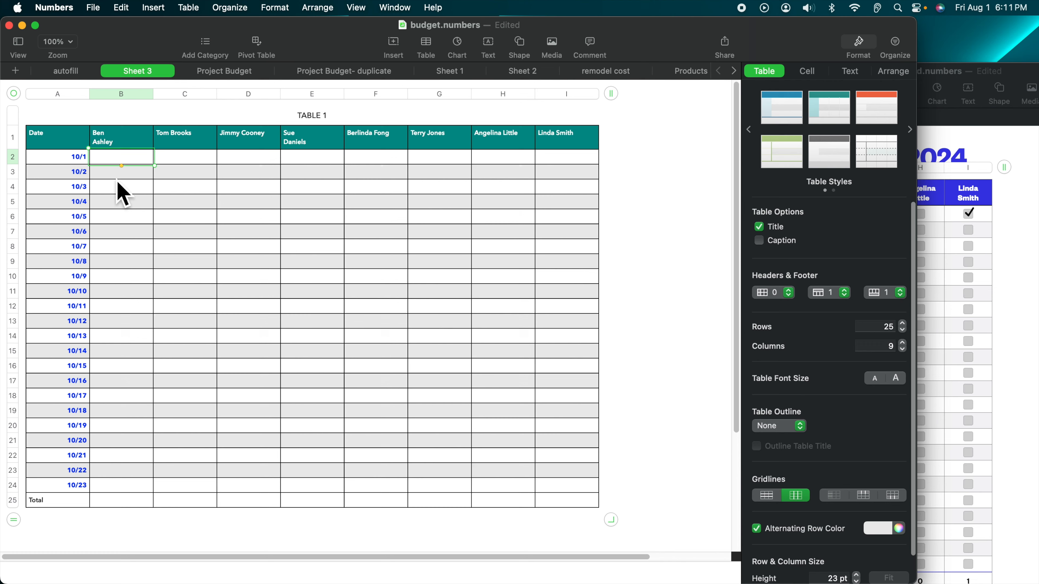
left_click(997, 150)
left_click(229, 238)
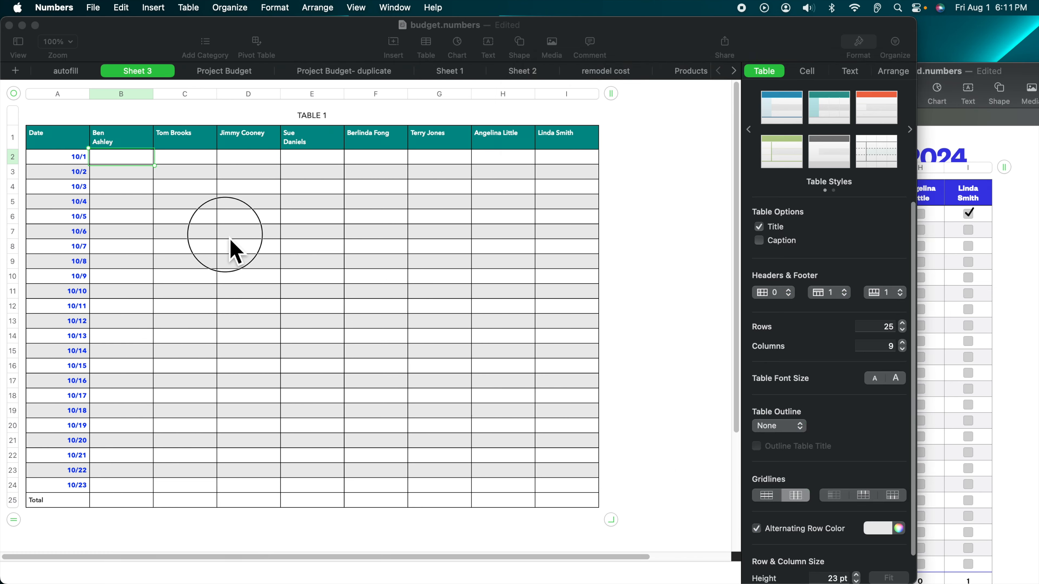
left_click(117, 163)
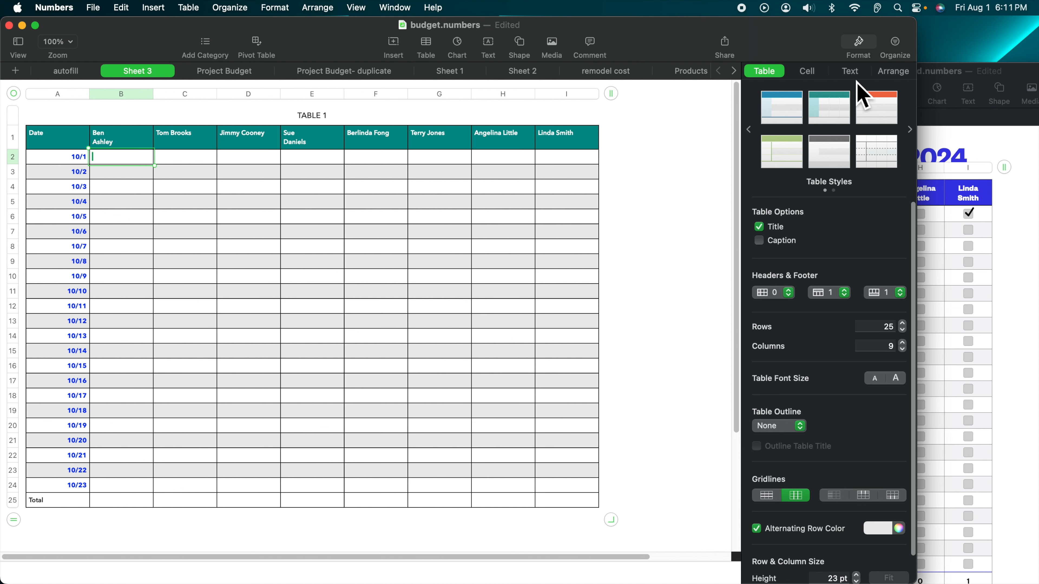
left_click(810, 73)
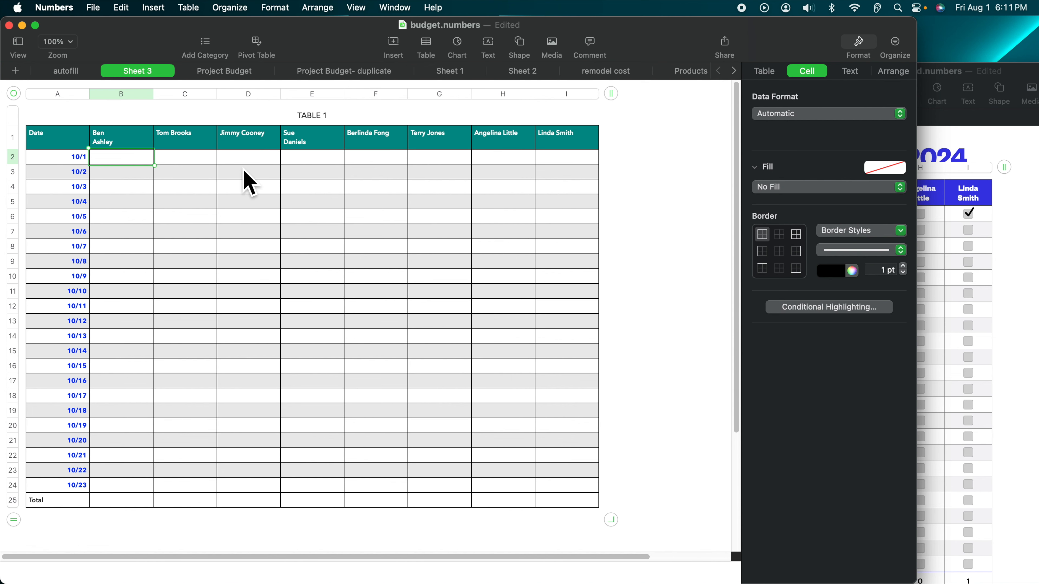
left_click(818, 115)
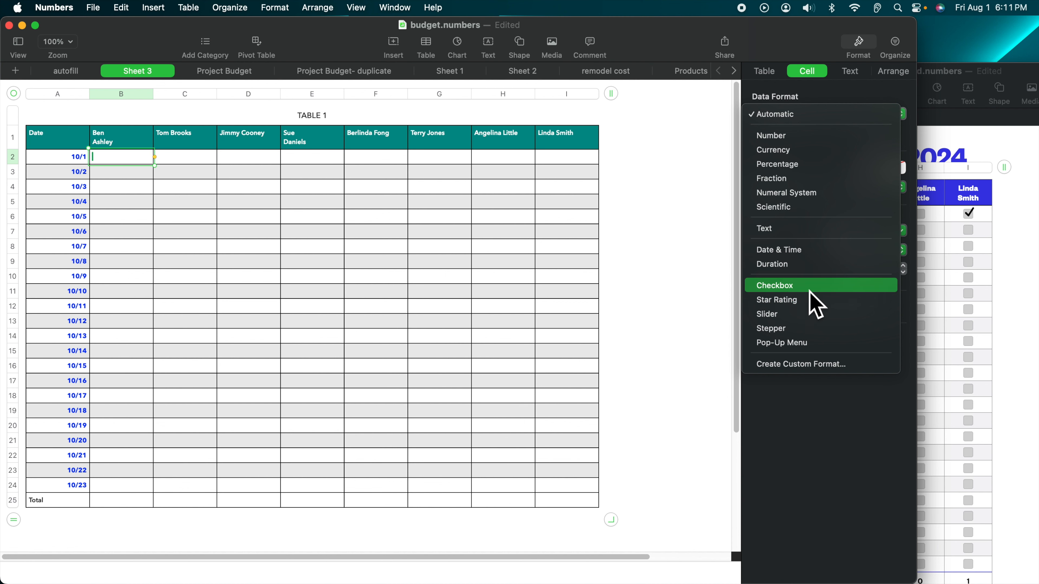
left_click(794, 289)
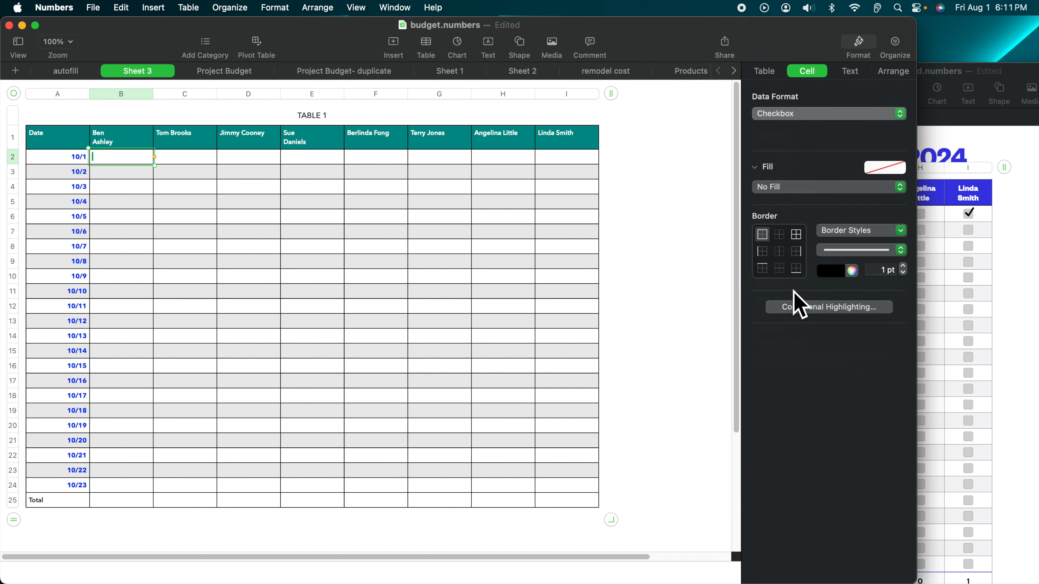
left_click(127, 173)
Step: Compare with the Attendance sheet and autofill the checkbox from B2 down to B24 in the budget.numbers table
left_click(978, 290)
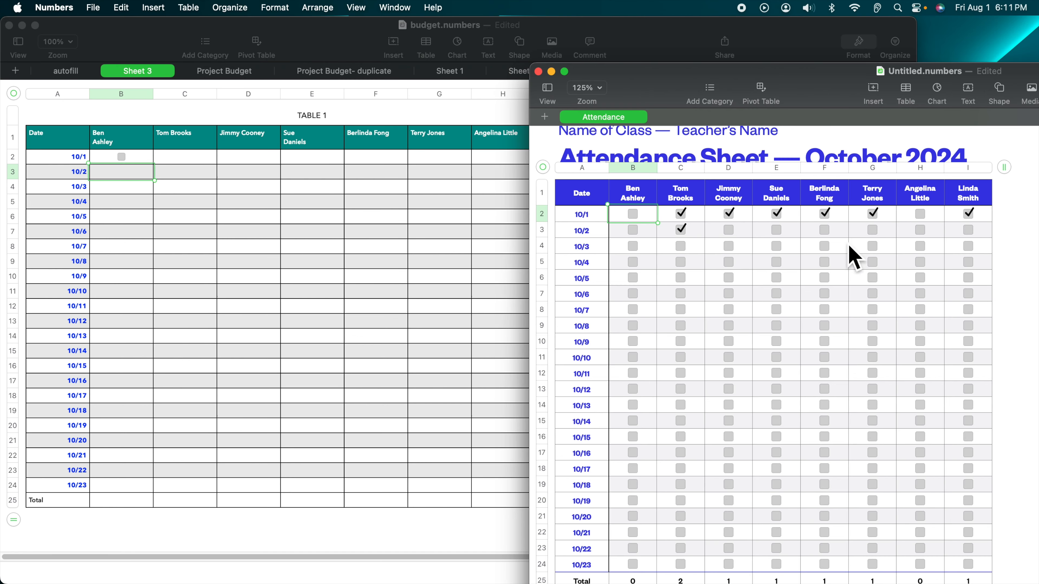
left_click(138, 164)
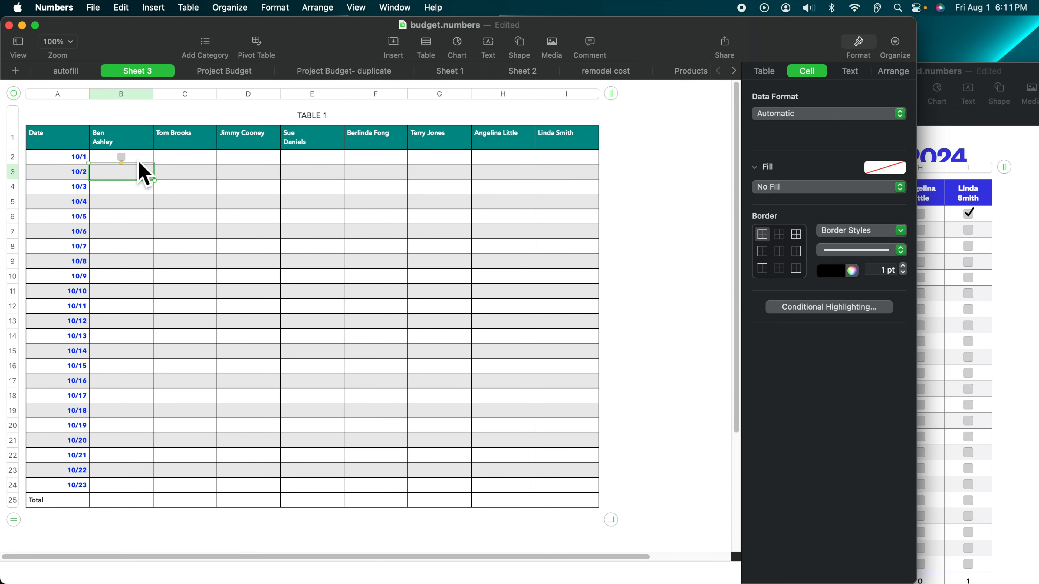
left_click(136, 161)
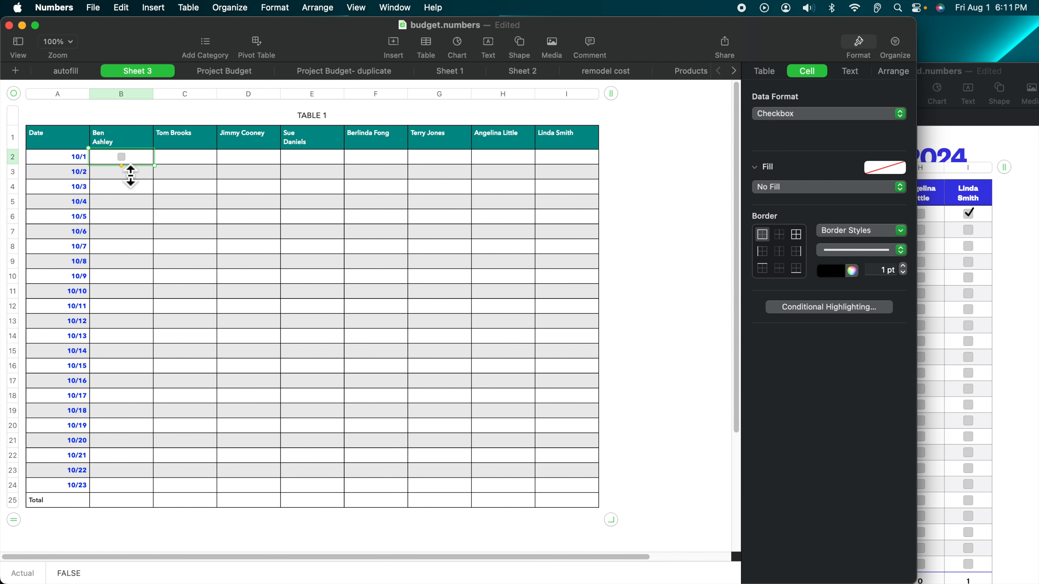
left_click_drag(131, 176, 131, 493)
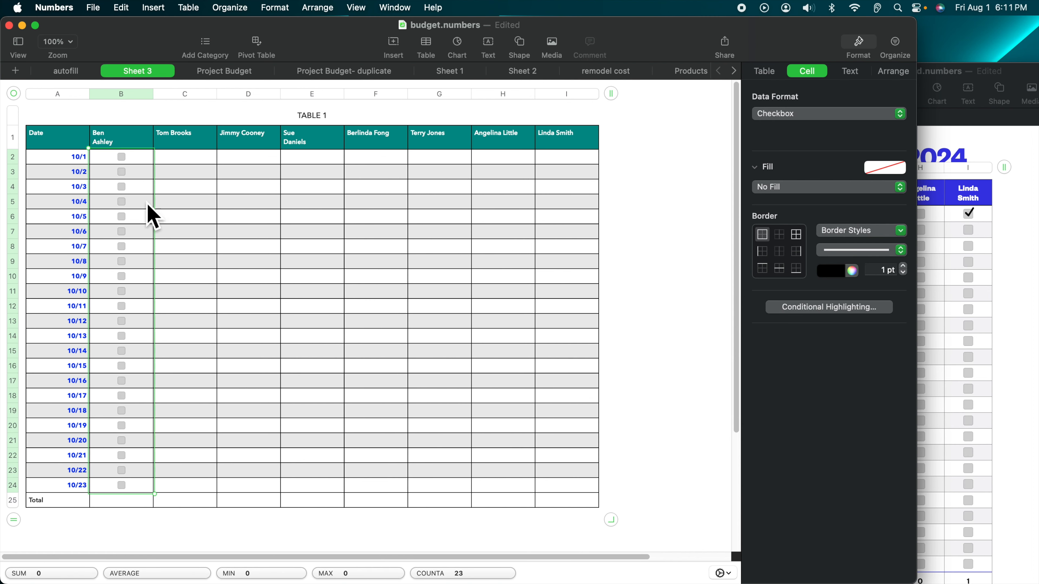
Step: Autofill the checkboxes in B2:B24 across the remaining student columns to column I
left_click(150, 159)
left_click_drag(147, 159, 144, 486)
left_click_drag(162, 332, 600, 340)
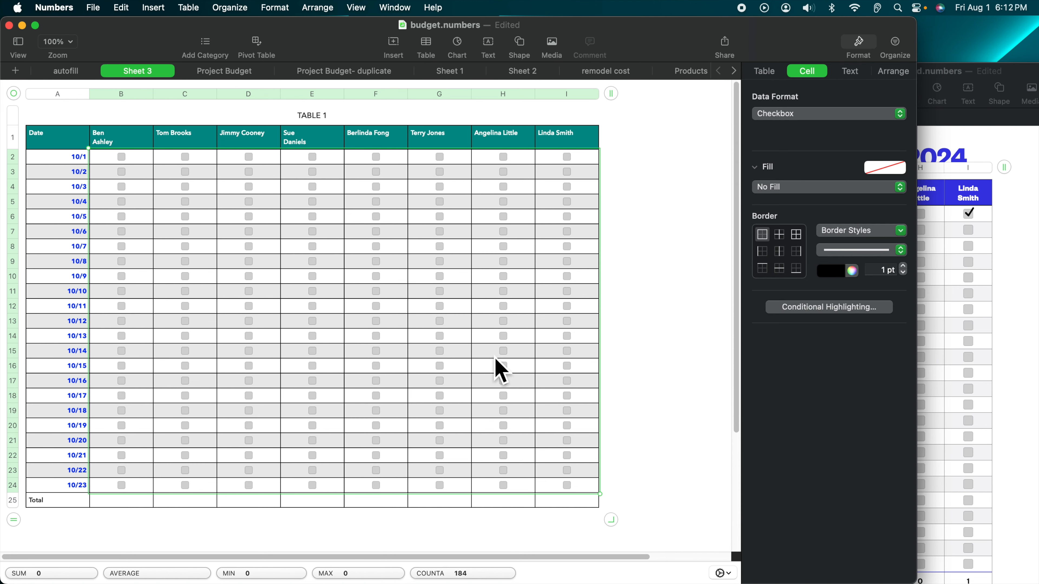
Step: Check the Attendance sheet's total row and start a COUNTIF formula in cell B25 of the budget.numbers table
left_click(959, 303)
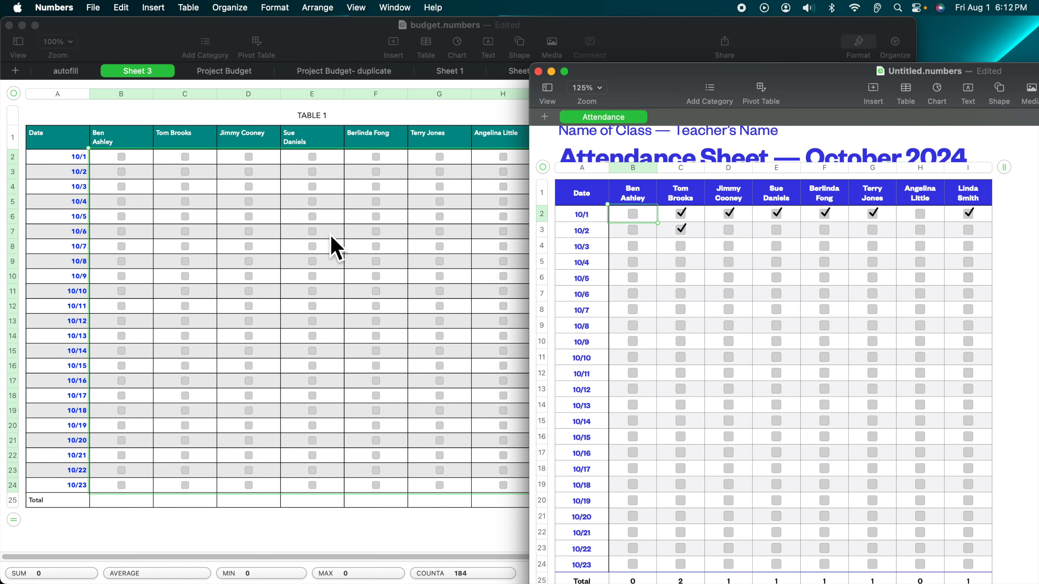
left_click(121, 500)
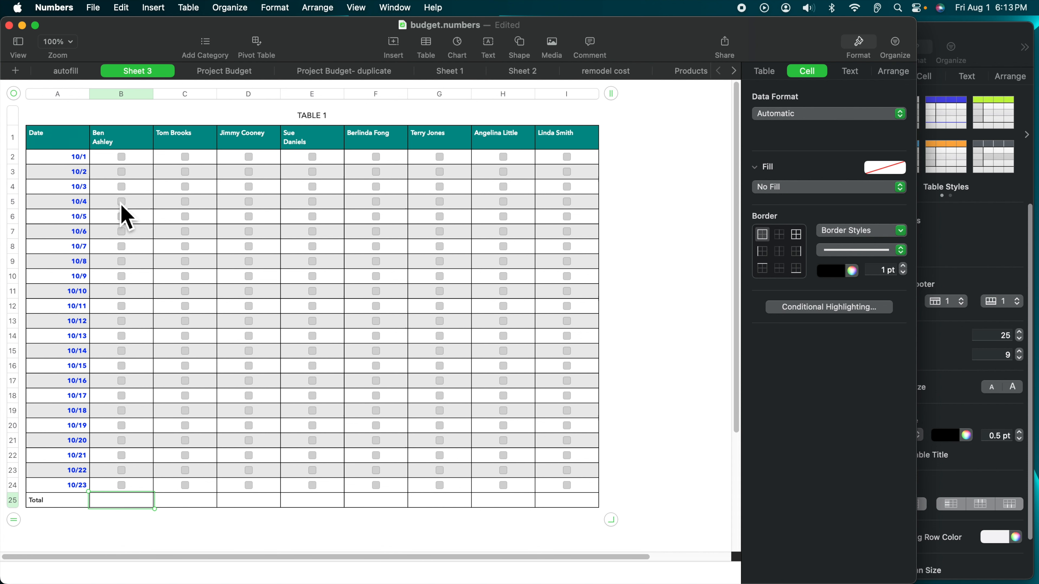
left_click(120, 505)
key("equal")
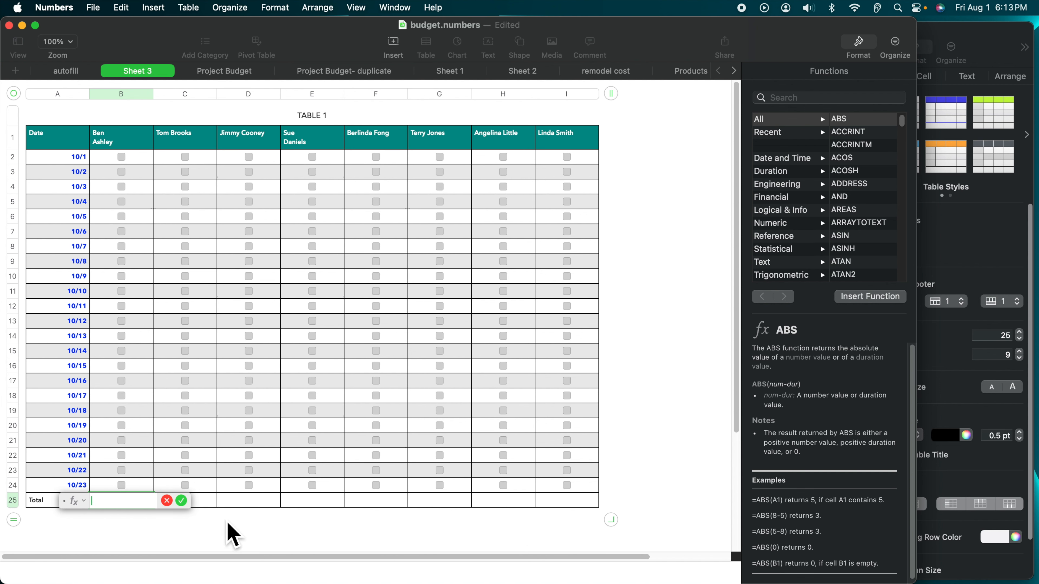
type("count")
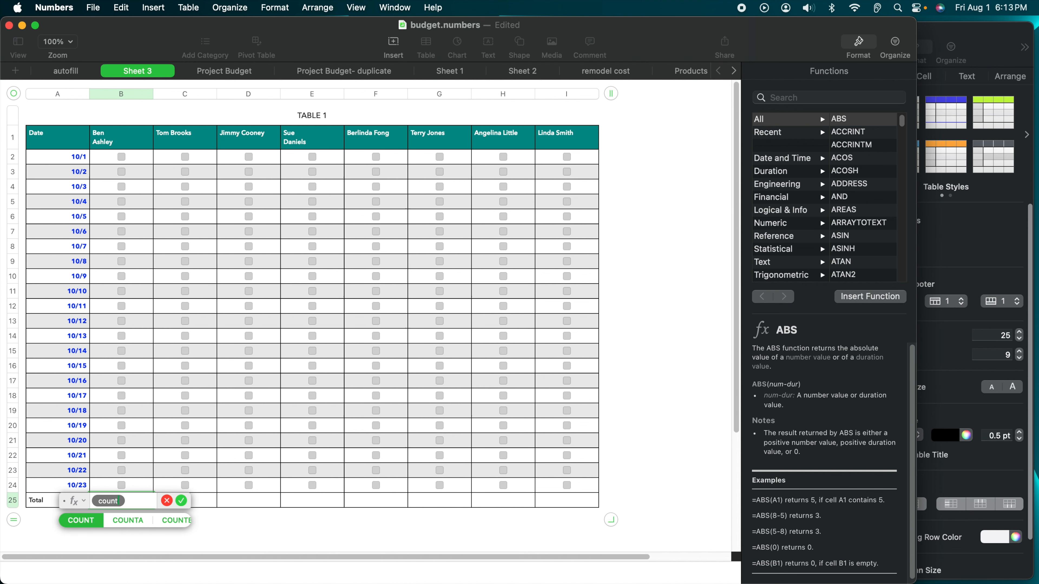
type("if")
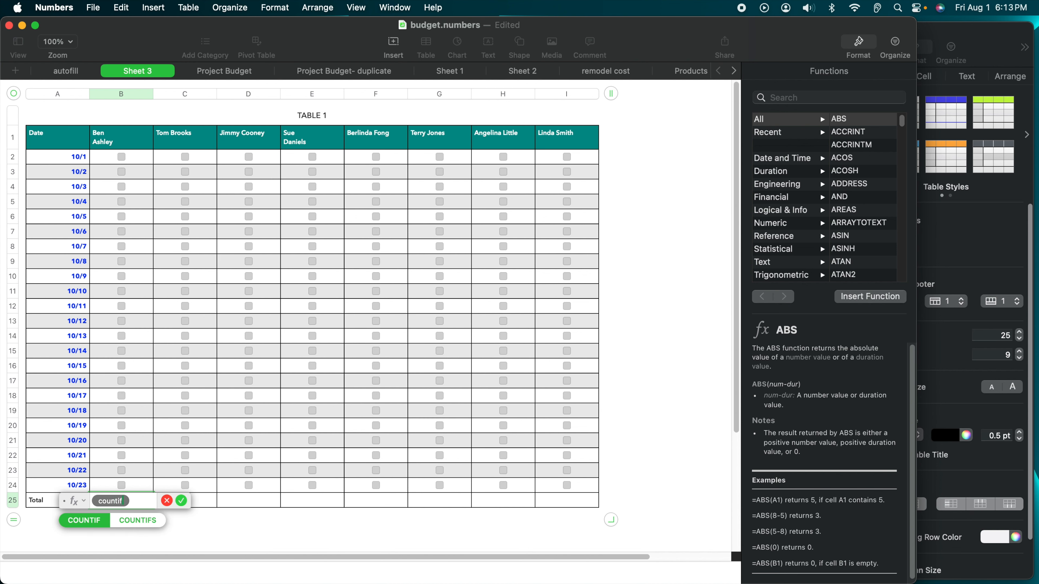
left_click(95, 527)
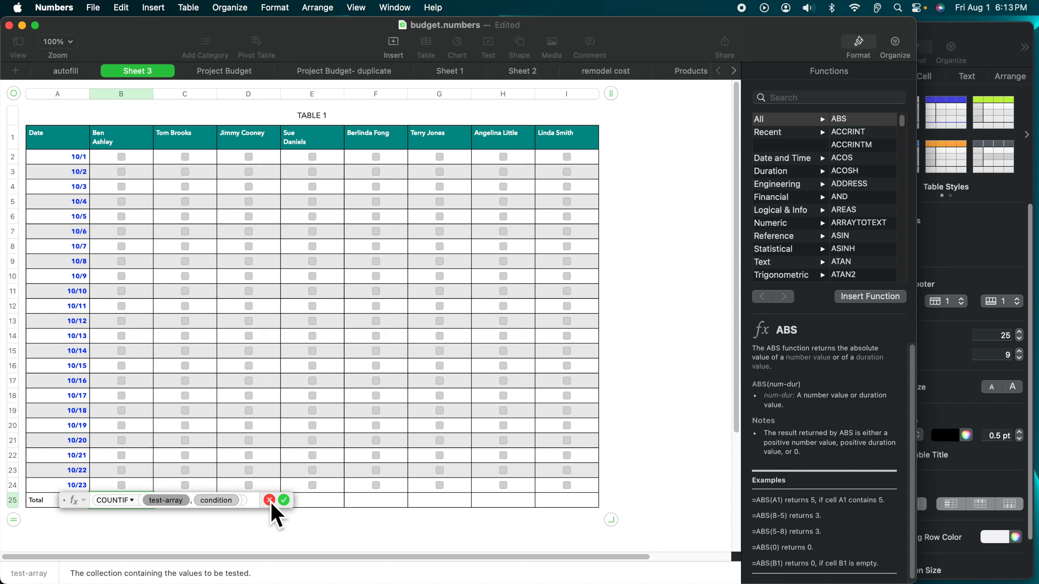
Step: Complete the COUNTIF formula in B25 with B2:B24 as the test array and true as the condition
left_click(178, 505)
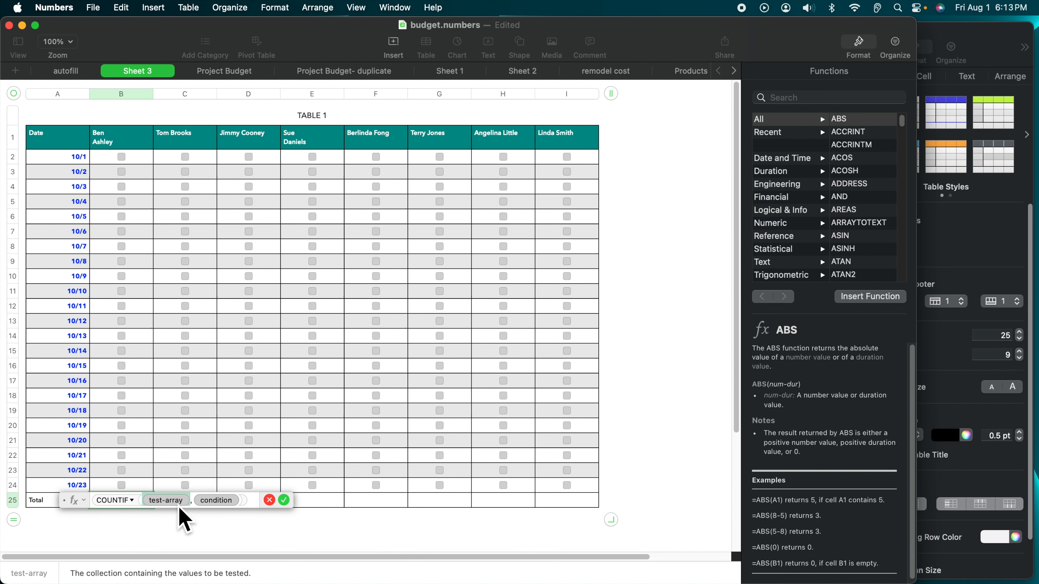
left_click_drag(119, 157, 121, 489)
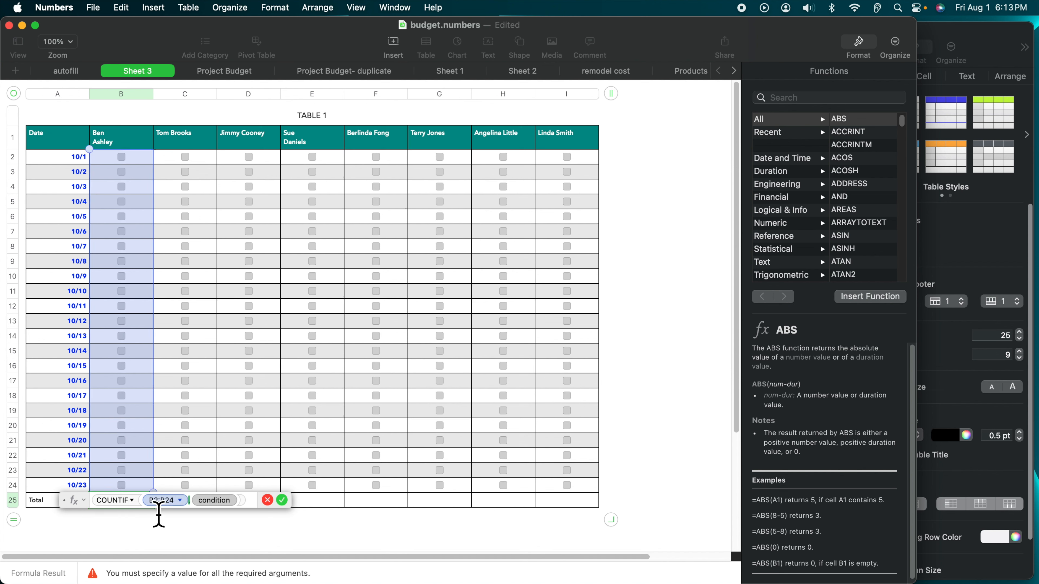
left_click(217, 503)
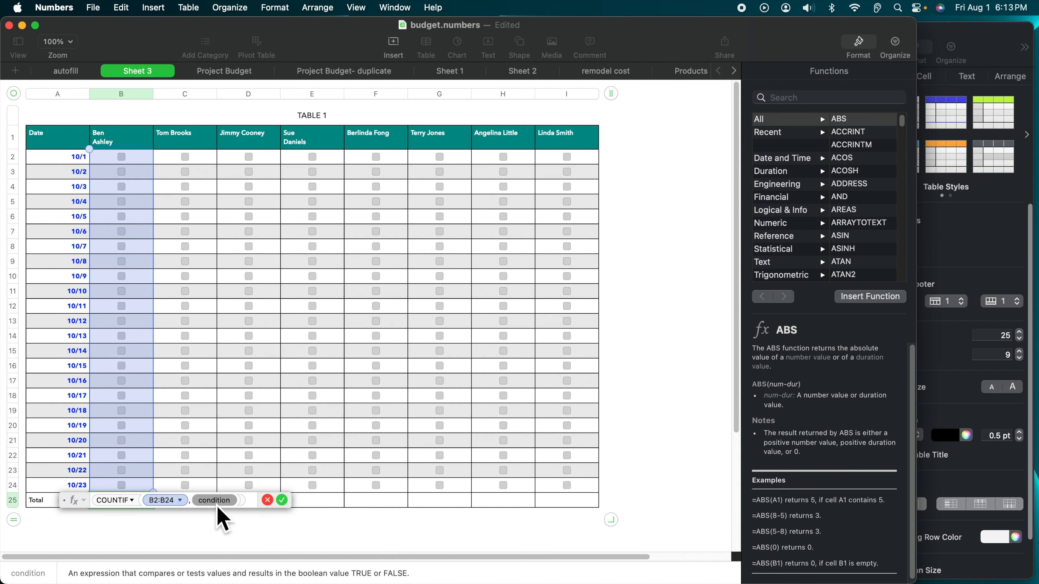
type("tr")
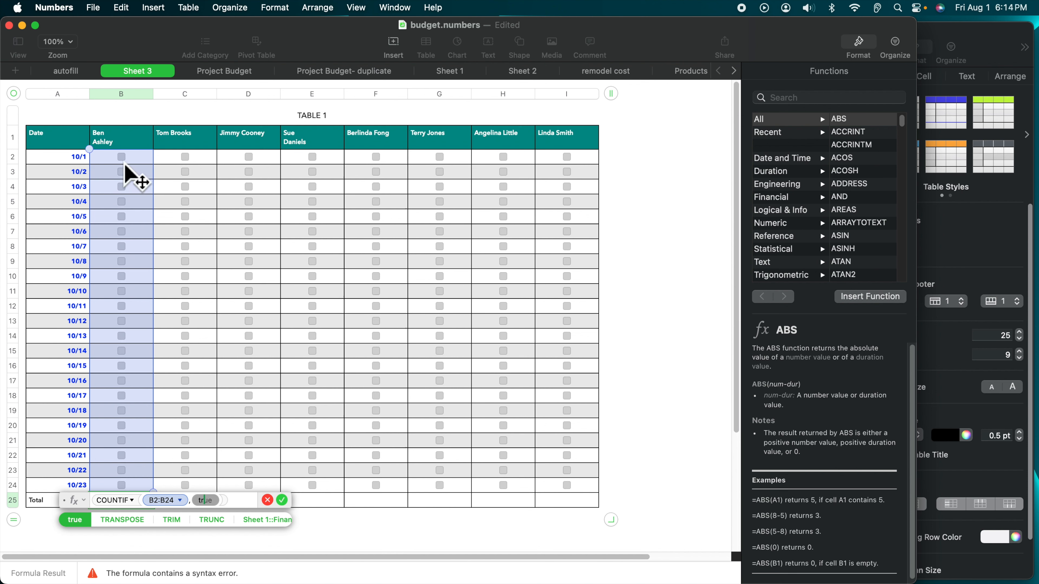
left_click(84, 523)
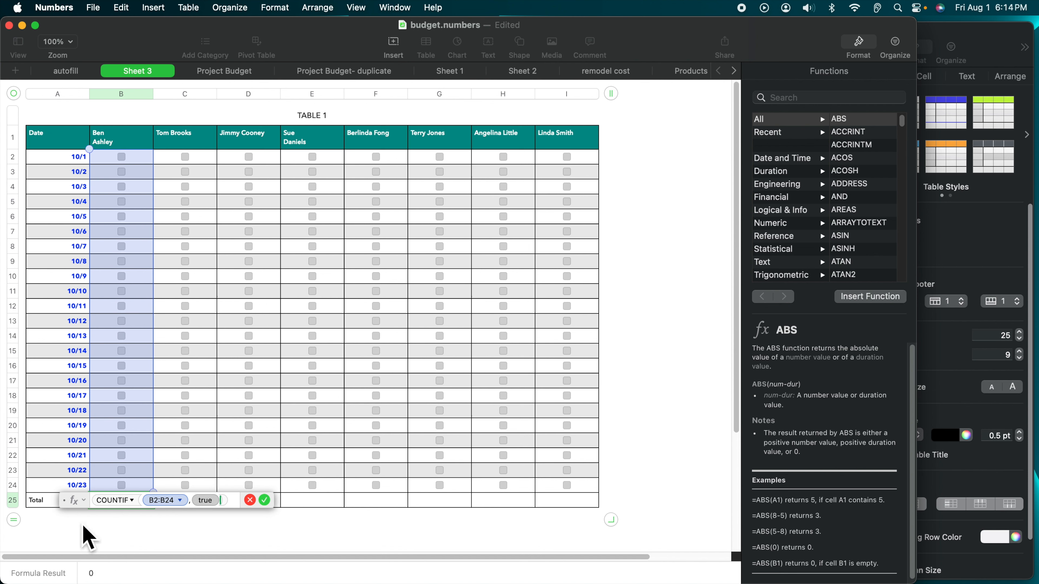
left_click(265, 501)
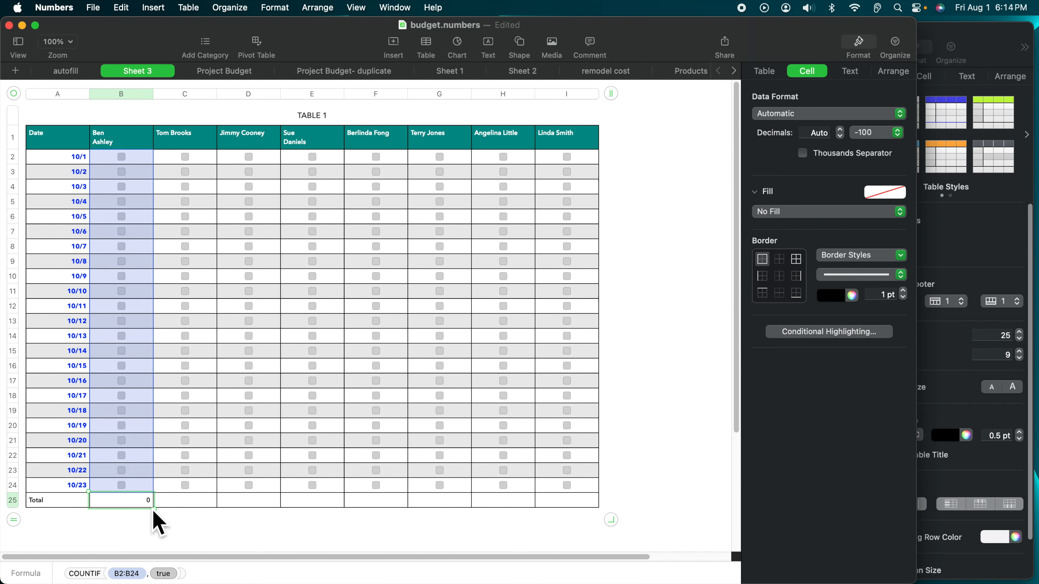
Step: Tick the checkboxes in B2 and B3, and autofill the B25 total formula across row 25 to column I
left_click(125, 158)
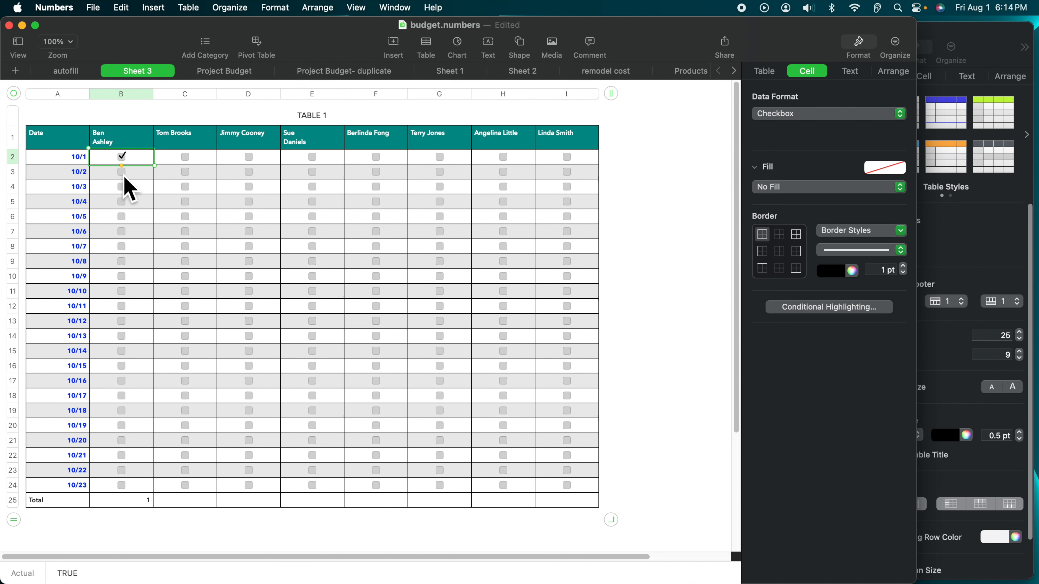
left_click(123, 172)
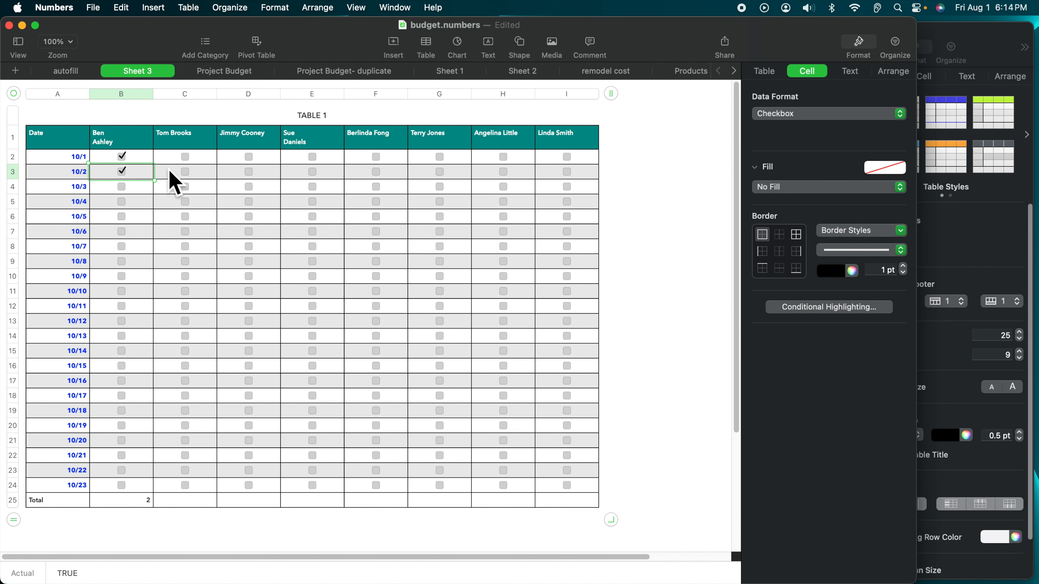
left_click(150, 503)
left_click_drag(163, 508, 588, 516)
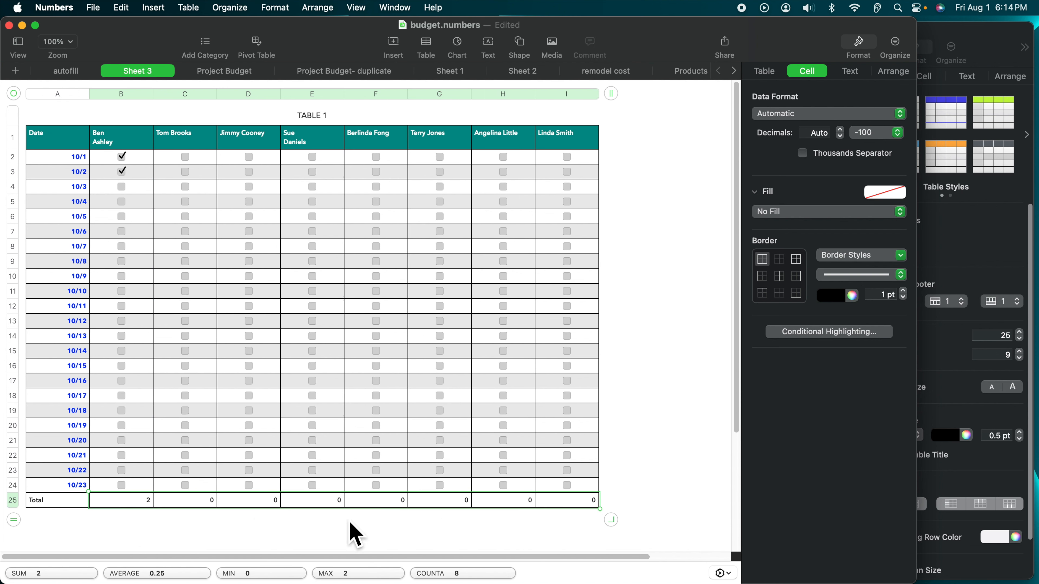
Step: Tick the checkboxes in F2, F3, G19 and G21, and compare the total row with the Attendance sheet's
left_click(377, 157)
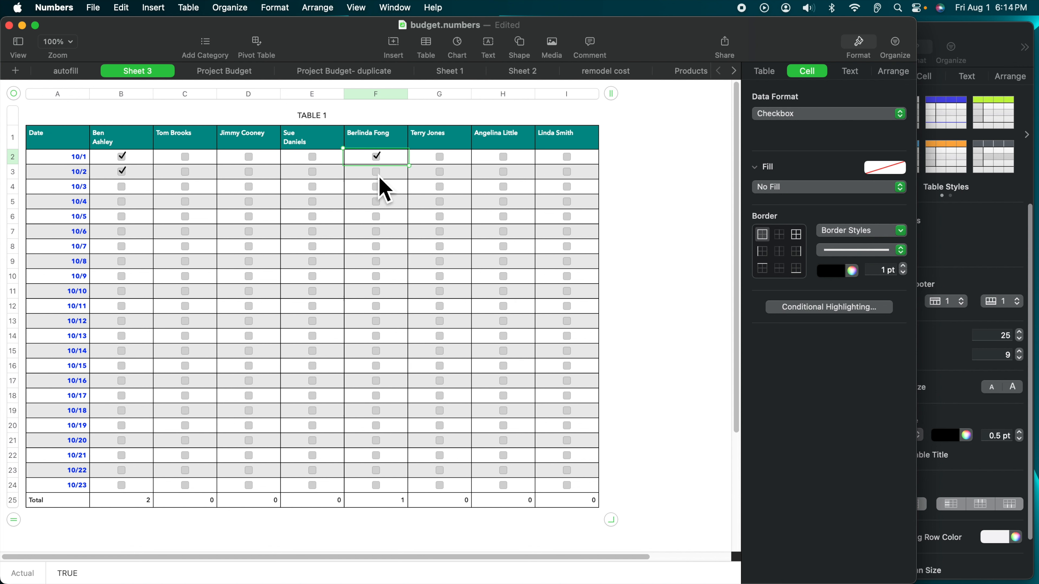
left_click(376, 172)
left_click(440, 413)
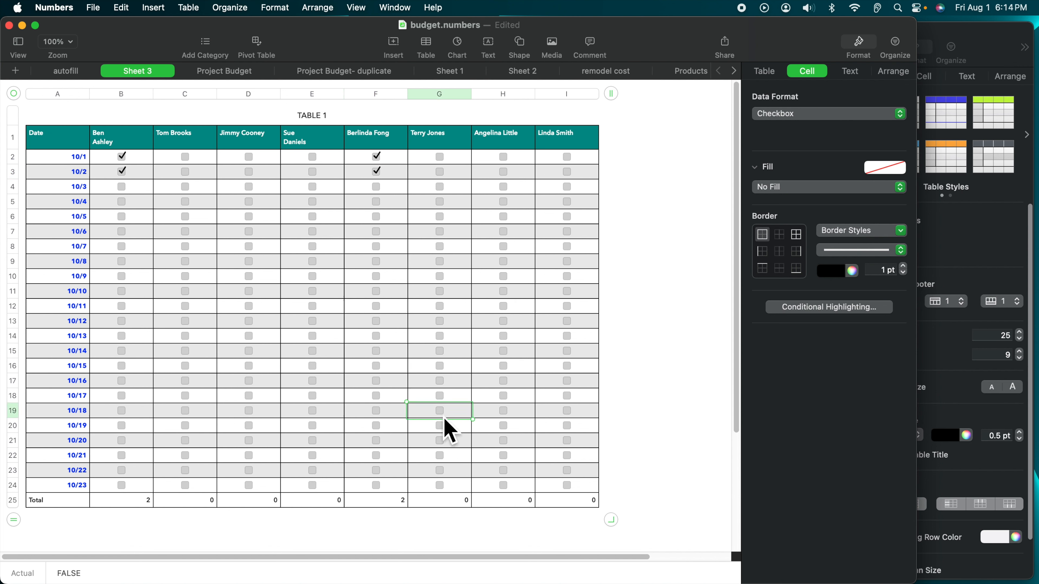
left_click(444, 440)
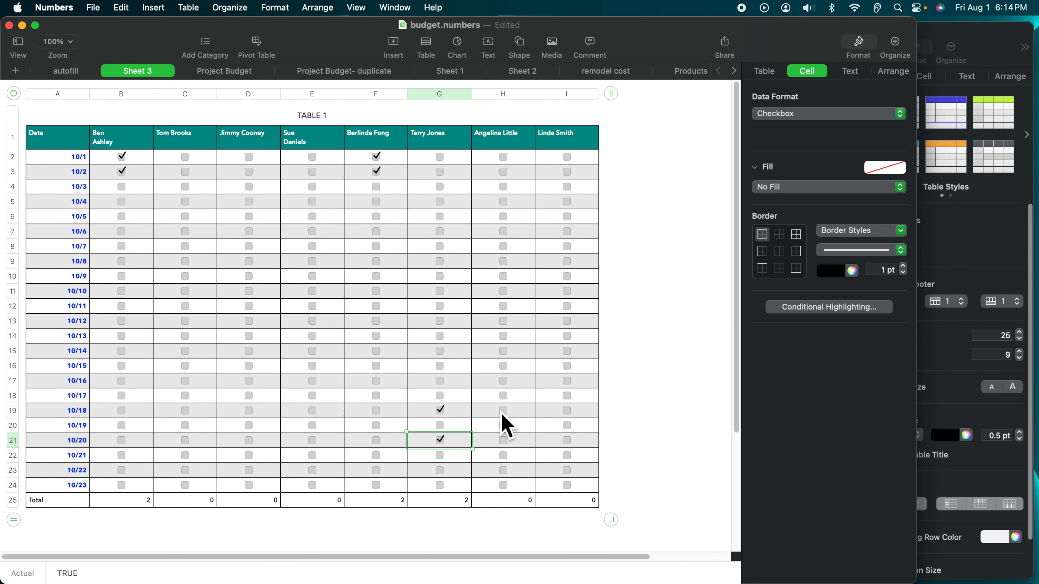
left_click(968, 229)
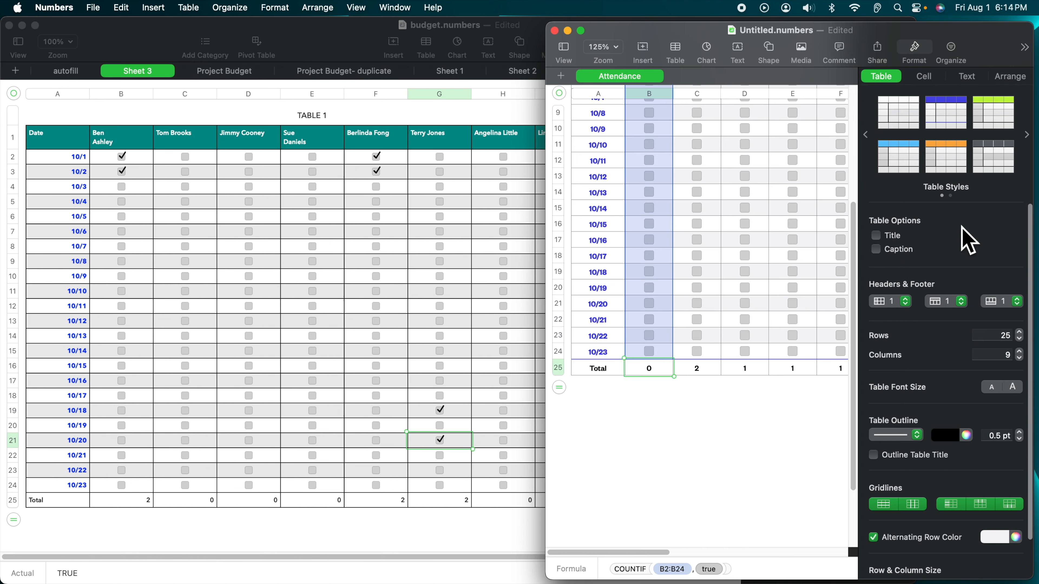
scroll(648, 556, "right", 2)
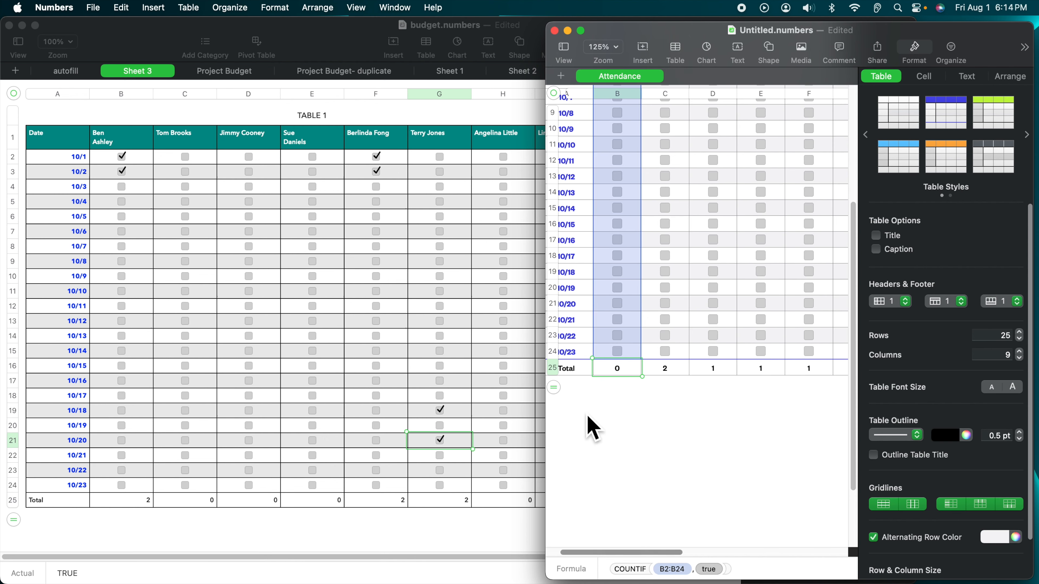
Step: Compare the Attendance sheet's header row and fill the header row of the budget.numbers table with the Midnight colour
left_click_drag(552, 323, 354, 330)
scroll(732, 287, "up", 5)
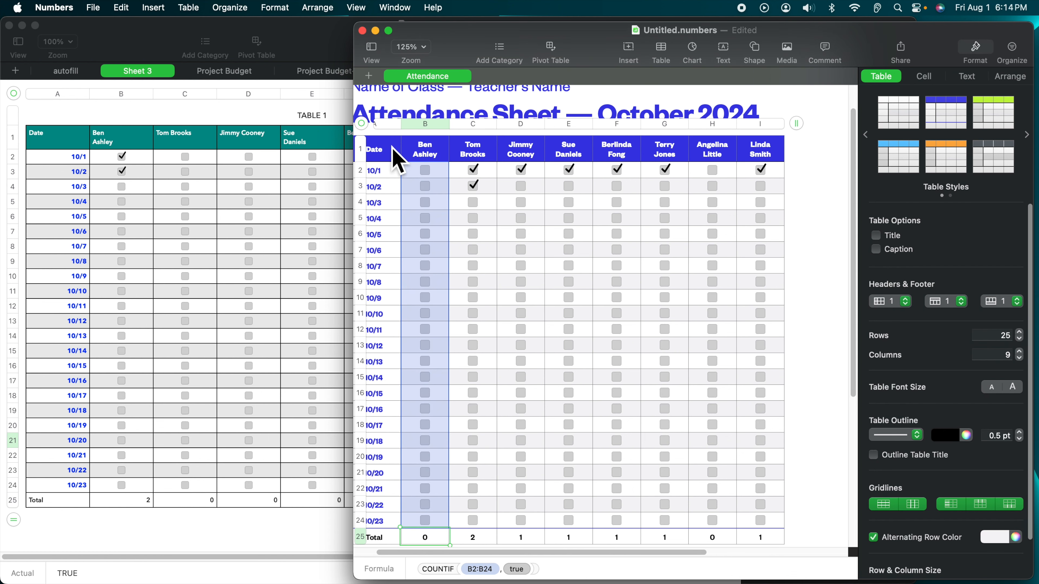
left_click(166, 164)
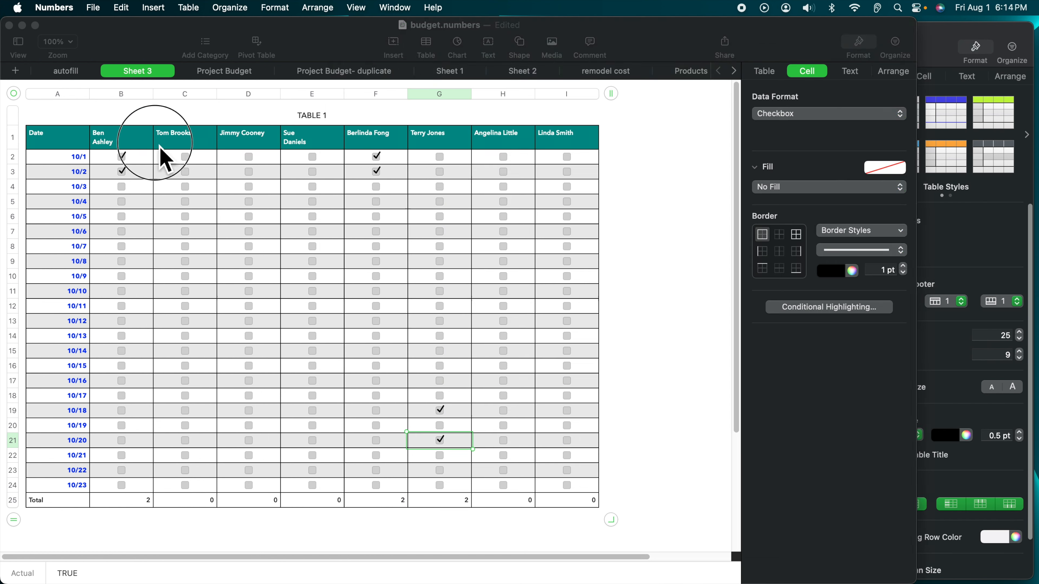
left_click_drag(32, 143, 597, 156)
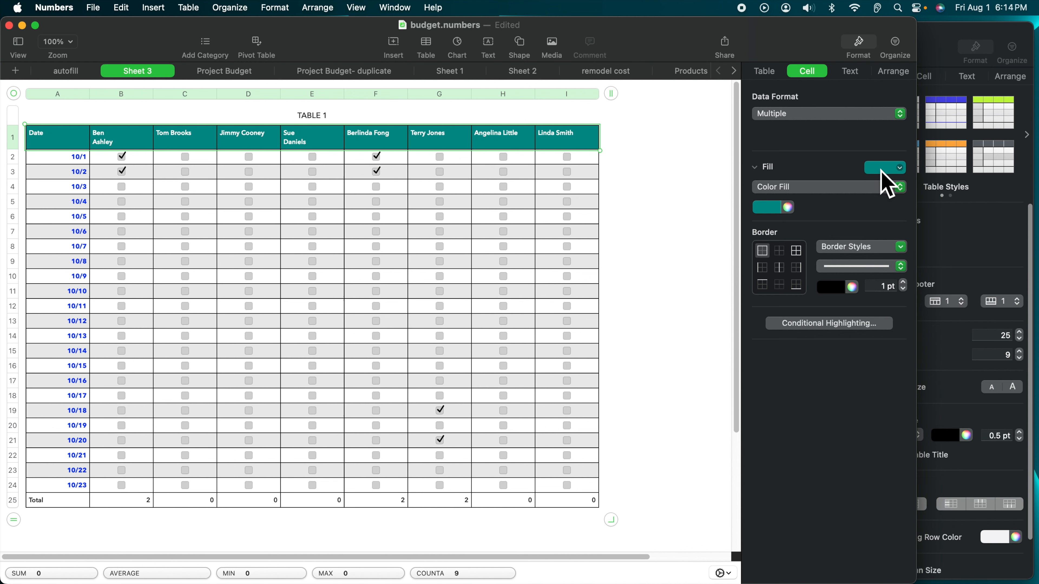
left_click(789, 209)
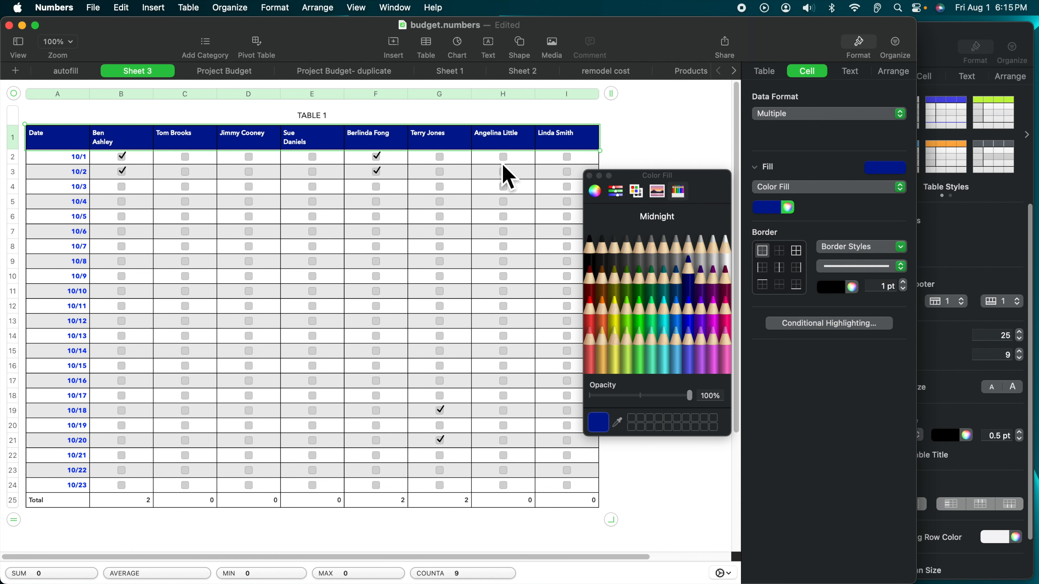
left_click(393, 204)
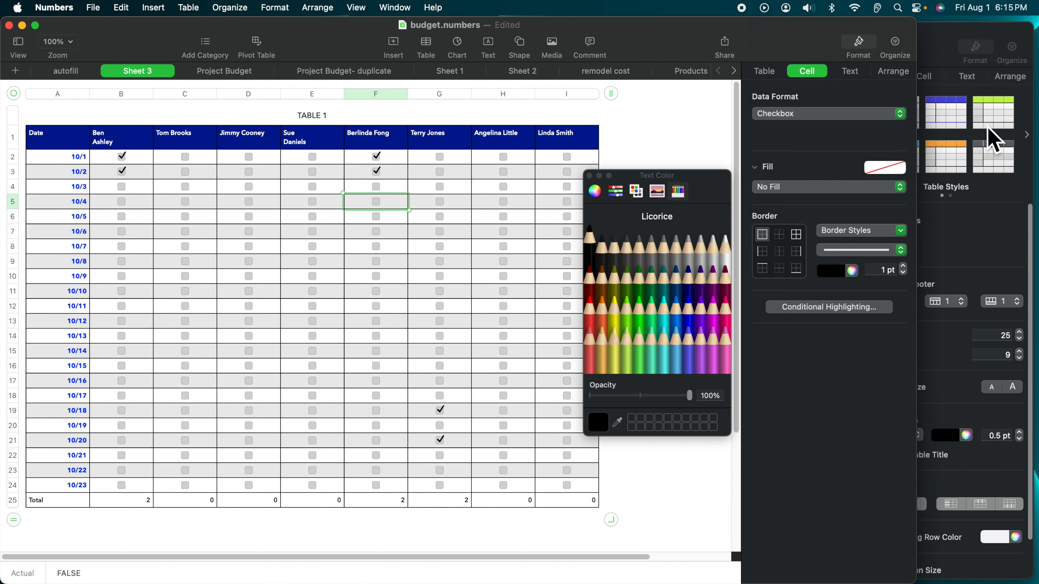
left_click(623, 170)
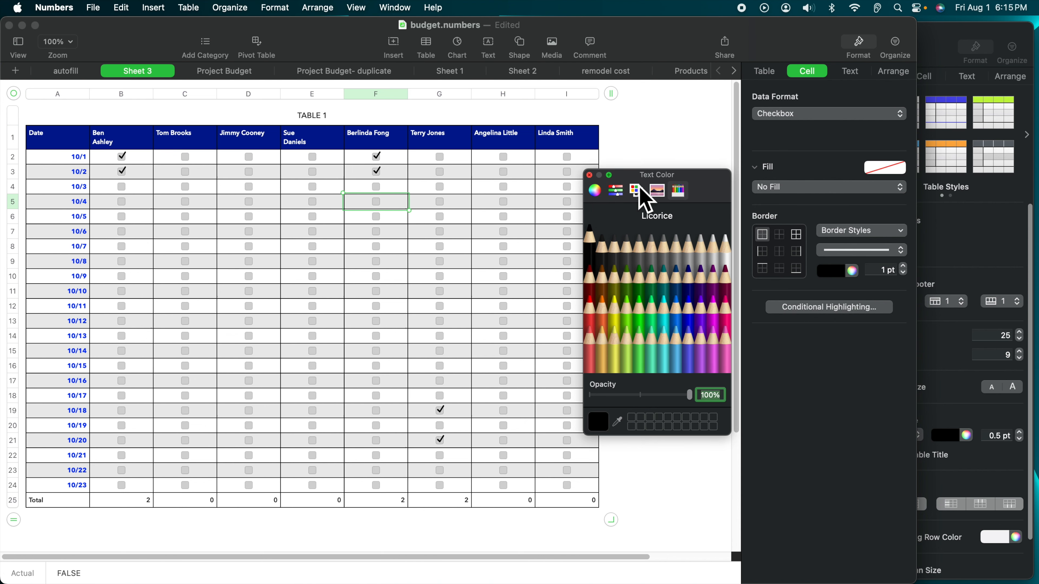
left_click(589, 175)
Step: Compare the Attendance sheet's heading, checkboxes and total row with the budget.numbers table
left_click(949, 33)
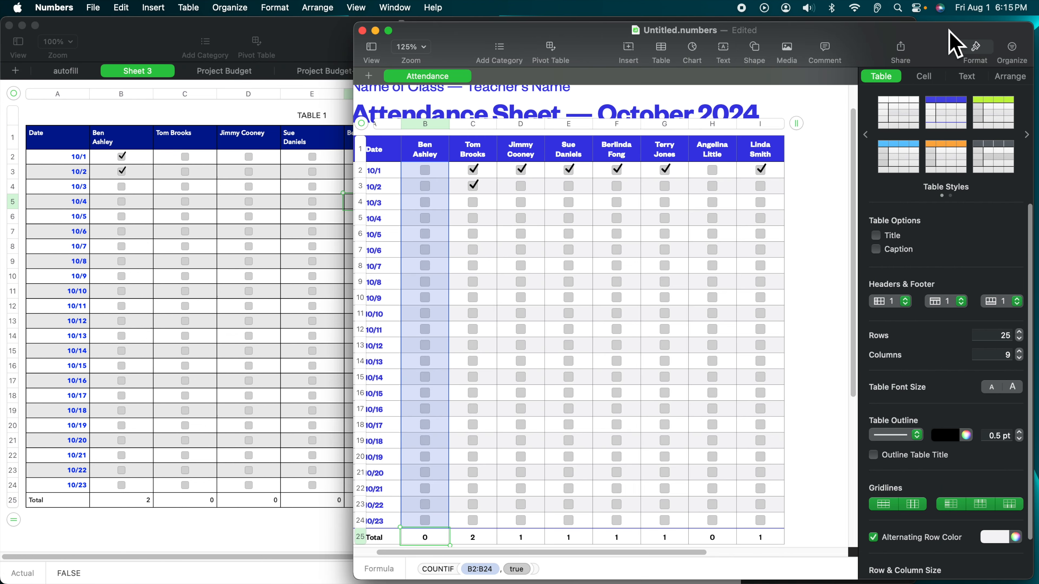
scroll(614, 160, "up", 2)
left_click(816, 238)
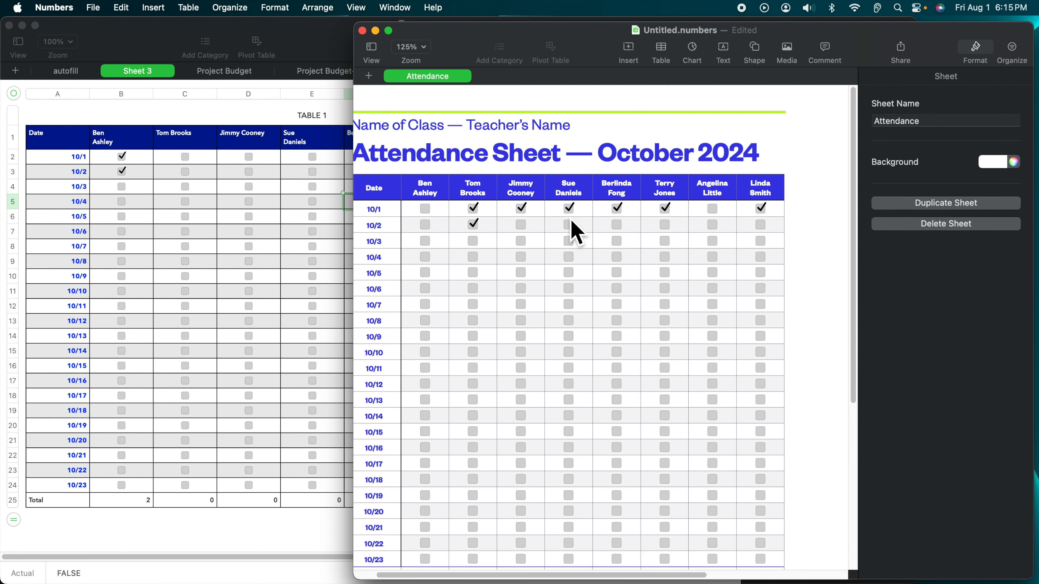
scroll(579, 225, "down", 5)
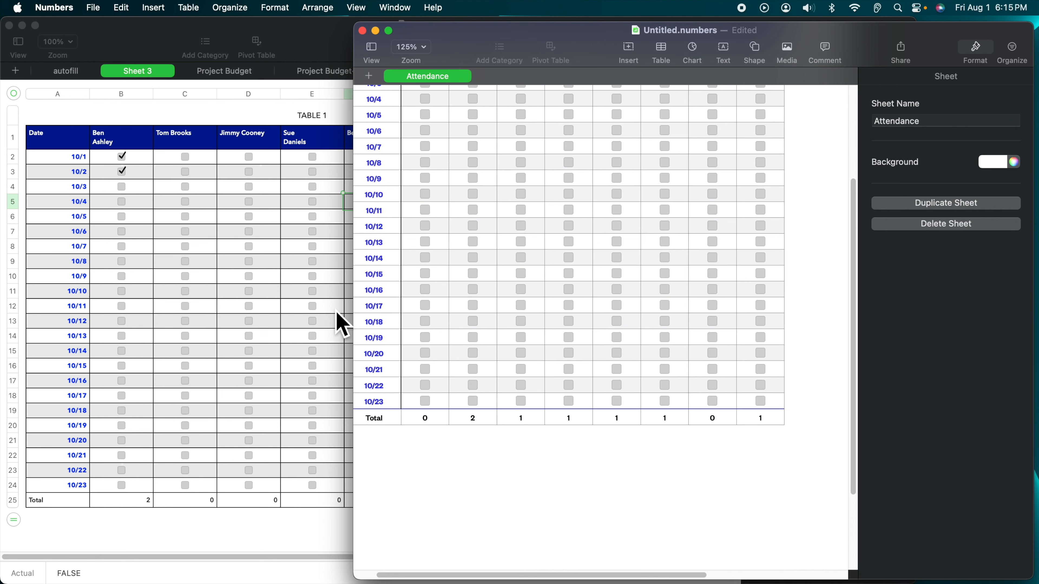
left_click(252, 294)
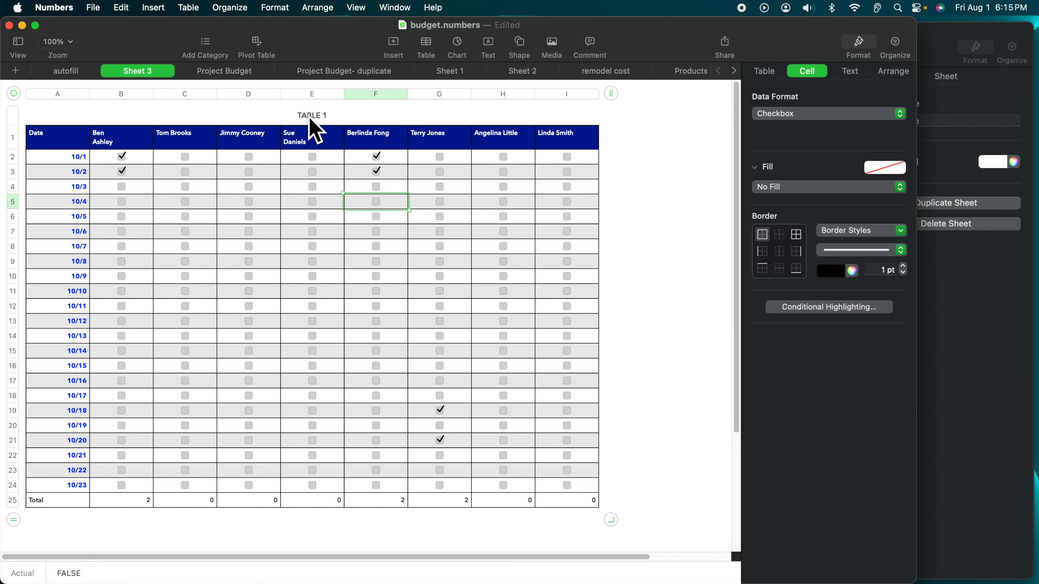
Step: Tick the checkbox in E4 and hide the title of the budget.numbers table
left_click(312, 186)
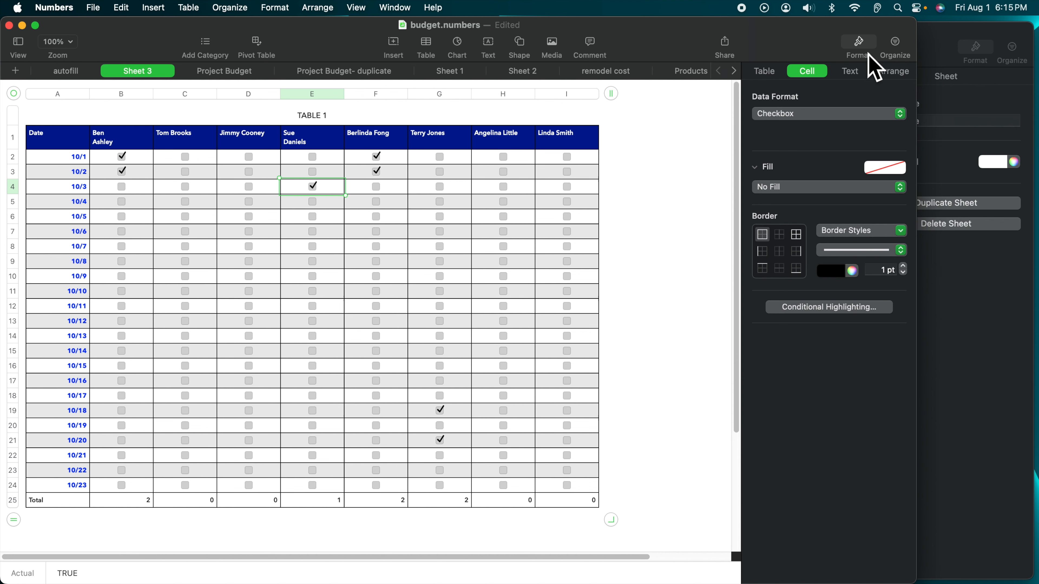
left_click(764, 72)
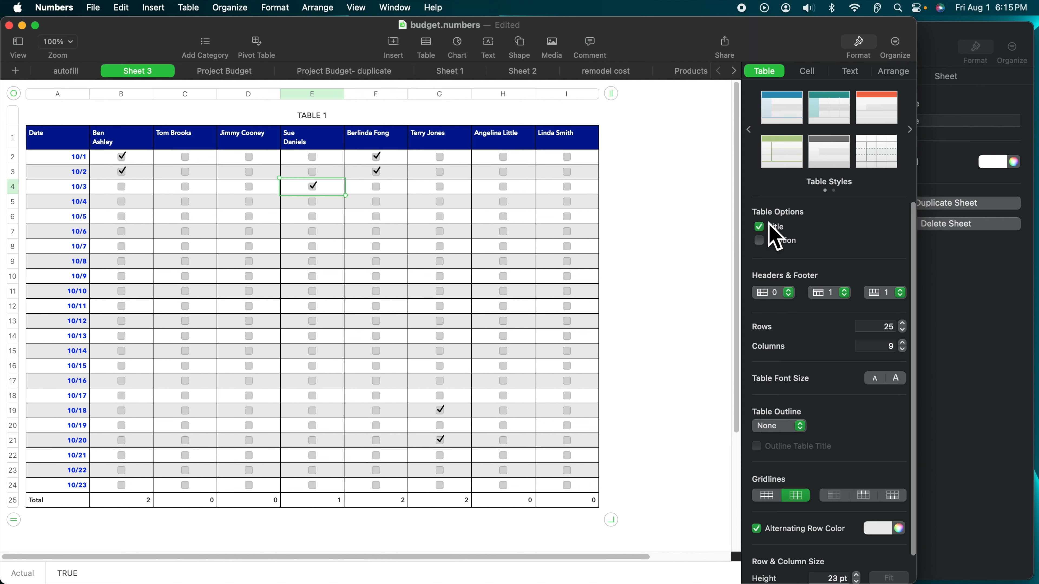
left_click(760, 227)
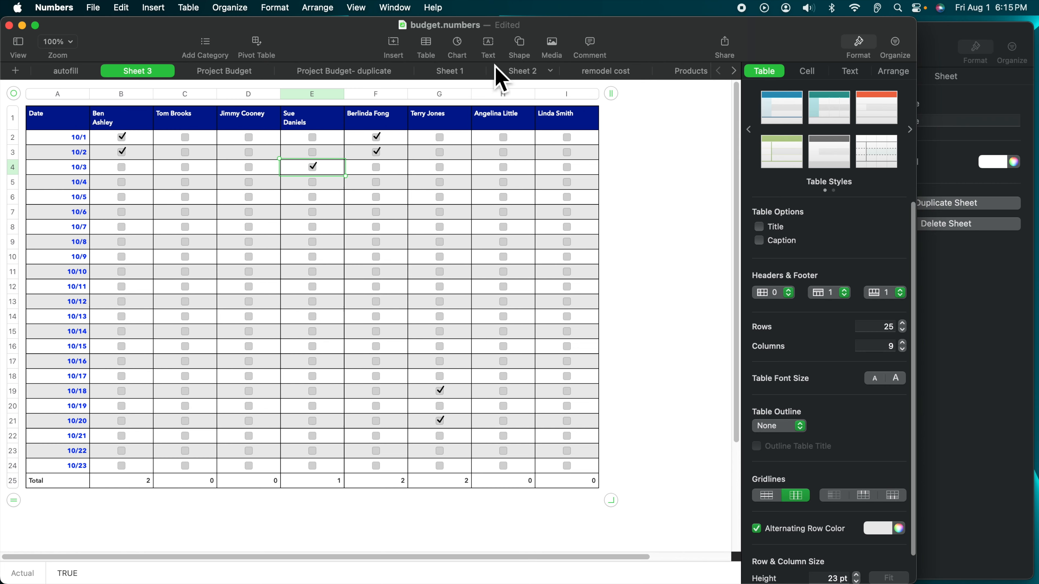
Step: Copy the subtitle text "Name of Class — Teacher's Name" from the Attendance sheet
left_click(990, 115)
scroll(532, 206, "up", 5)
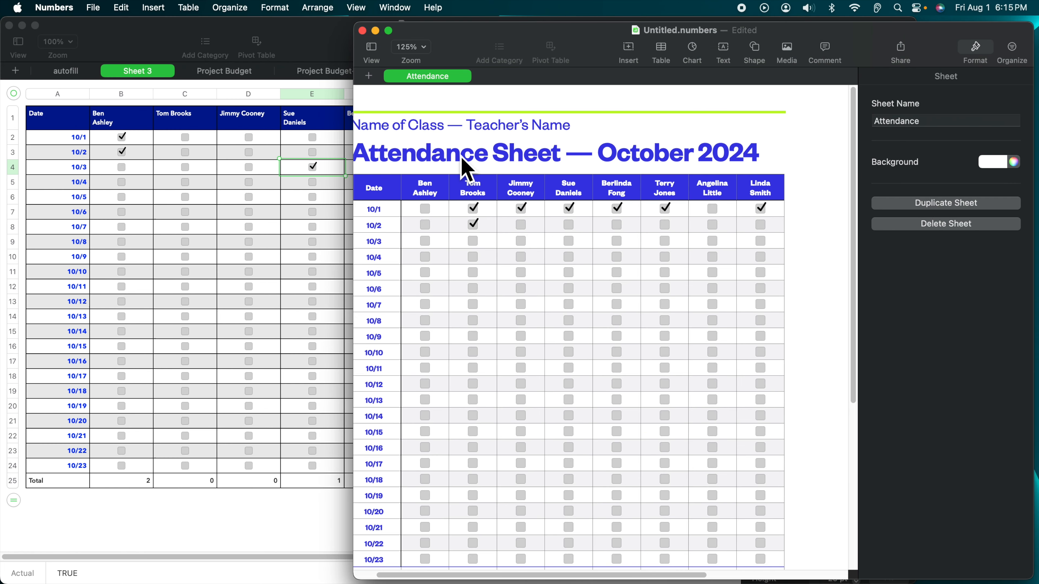
left_click(528, 131)
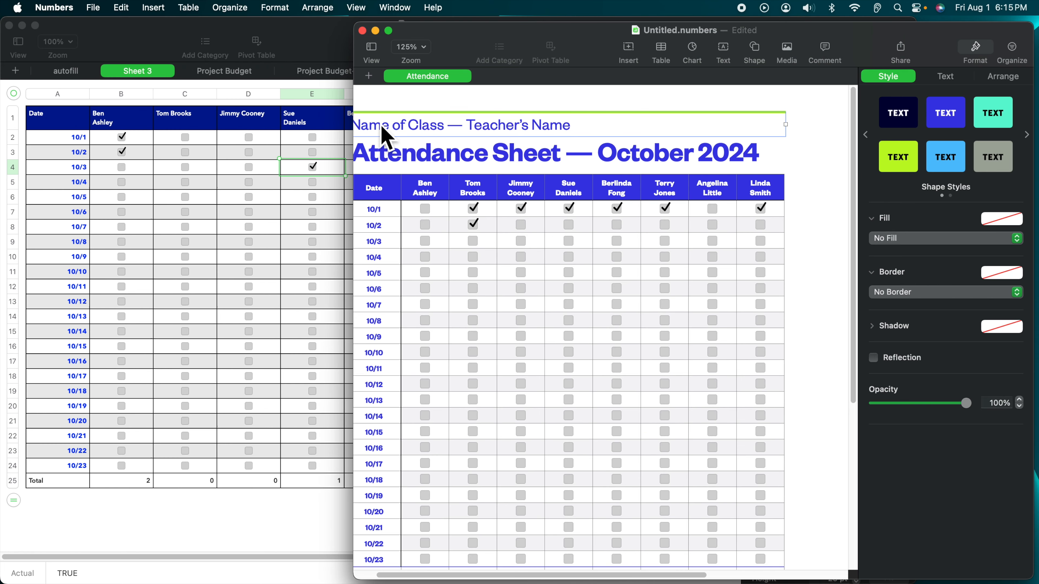
left_click_drag(580, 139, 387, 133)
key("super+c")
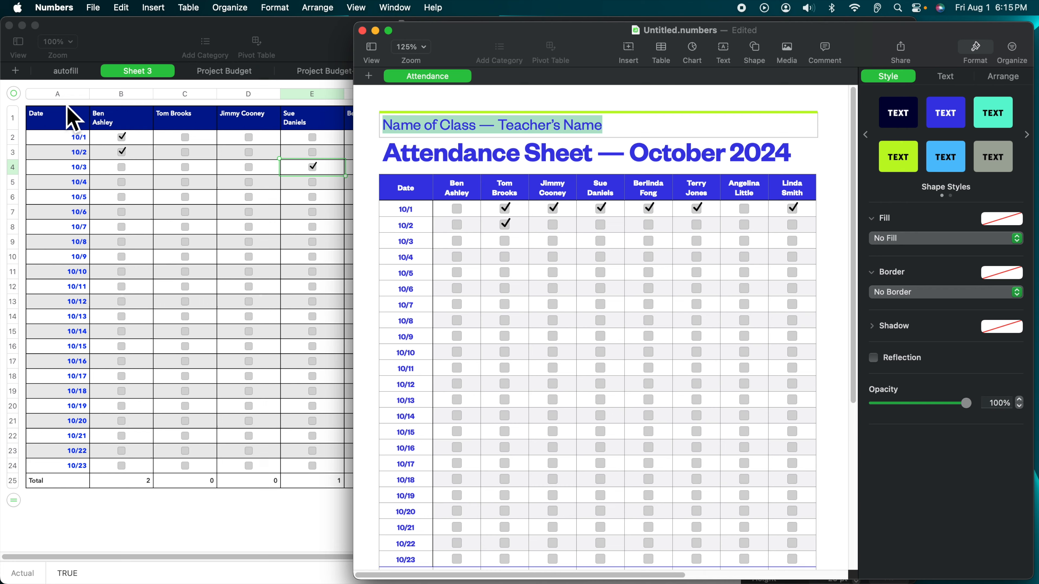
Step: Move the budget.numbers table down to free space and place a new text box above it
left_click(123, 143)
left_click_drag(18, 107, 18, 218)
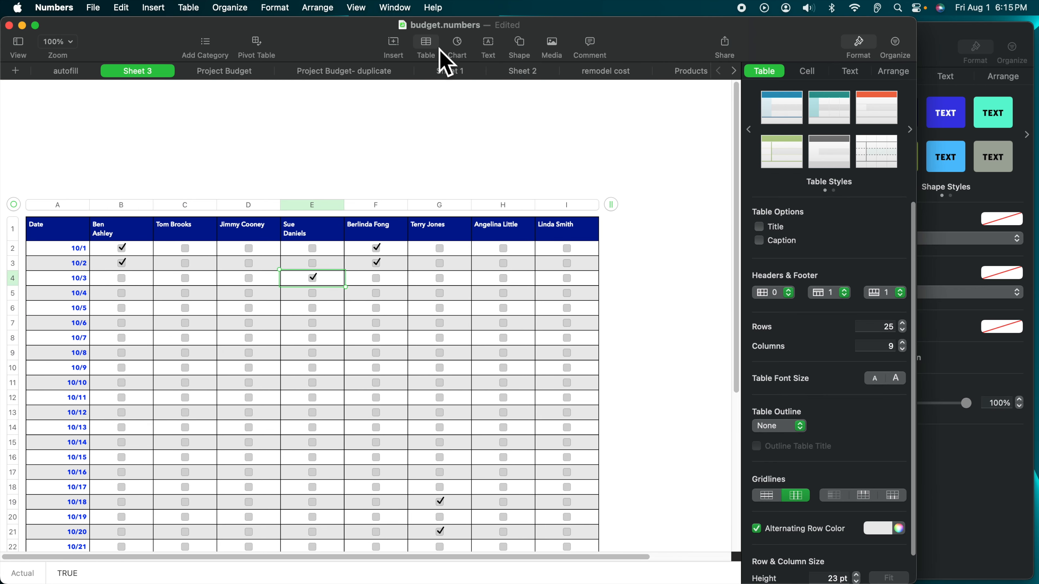
left_click(99, 131)
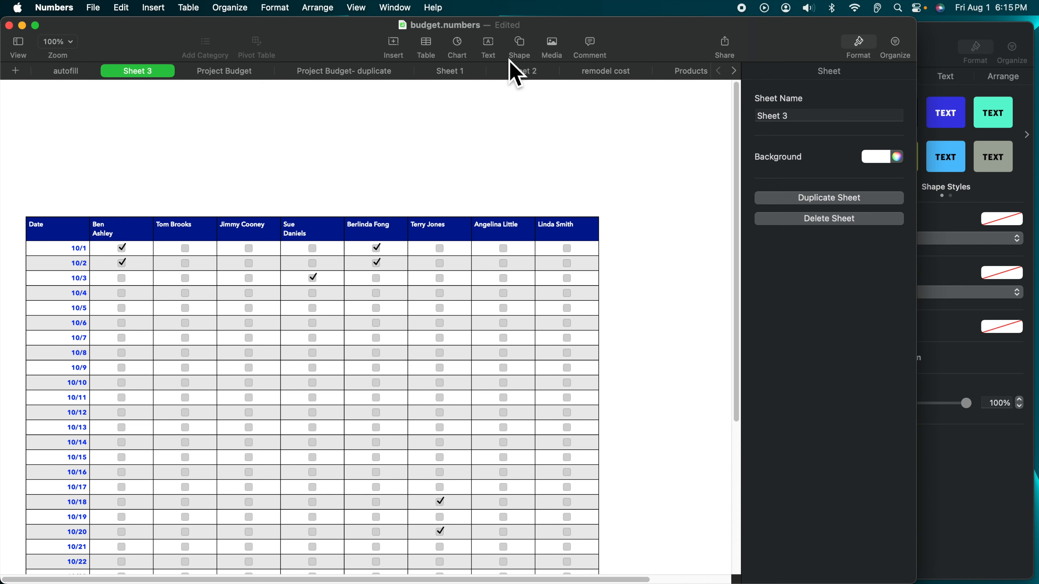
left_click(489, 47)
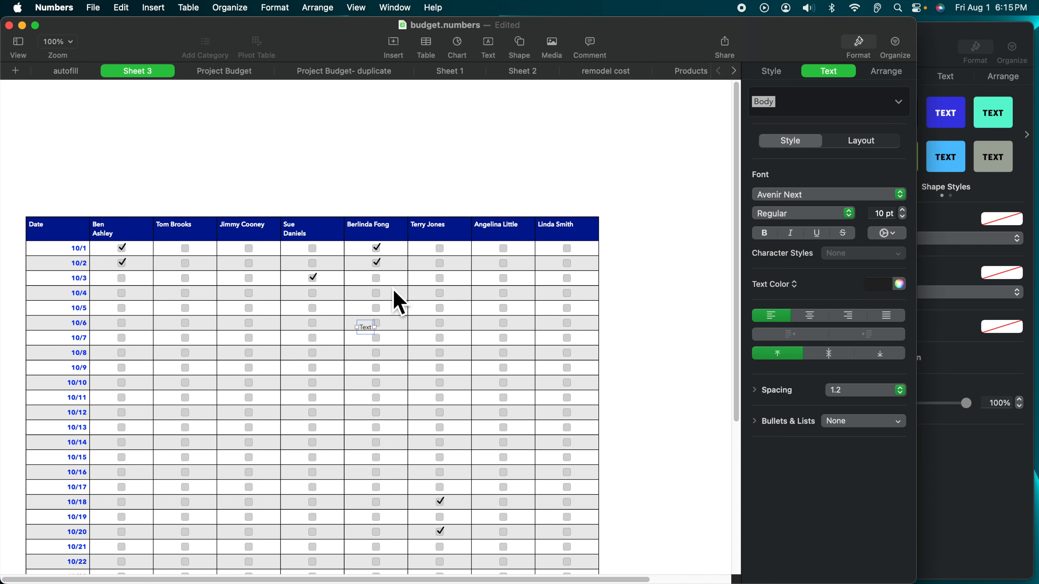
left_click_drag(375, 331, 117, 144)
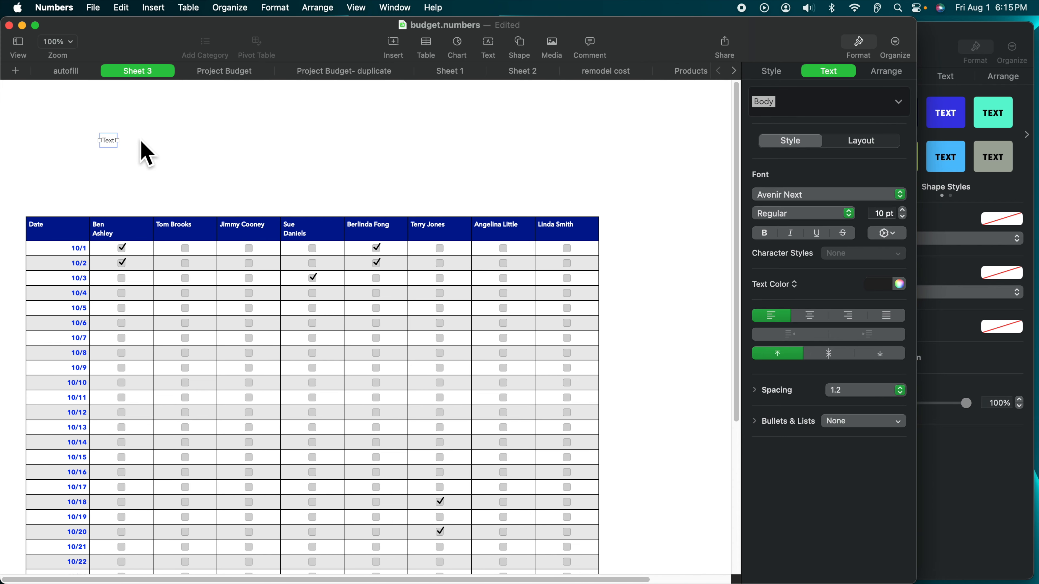
Step: Replace the placeholder text with the copied "Name of Class — Teacher's Name" and align the box with the table's left edge
double_click(117, 140)
key("BackSpace")
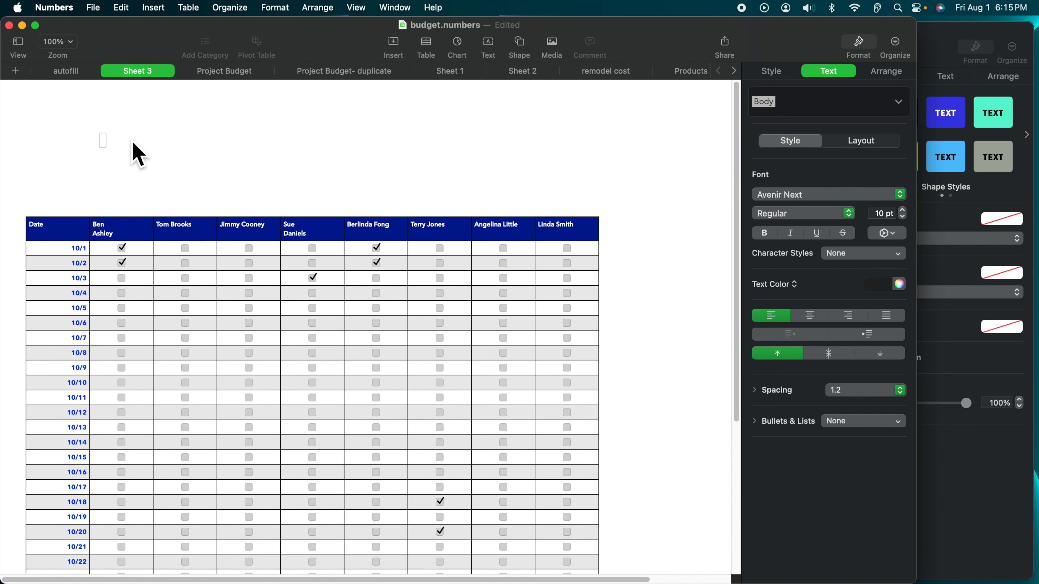
key("super+v")
left_click(348, 151)
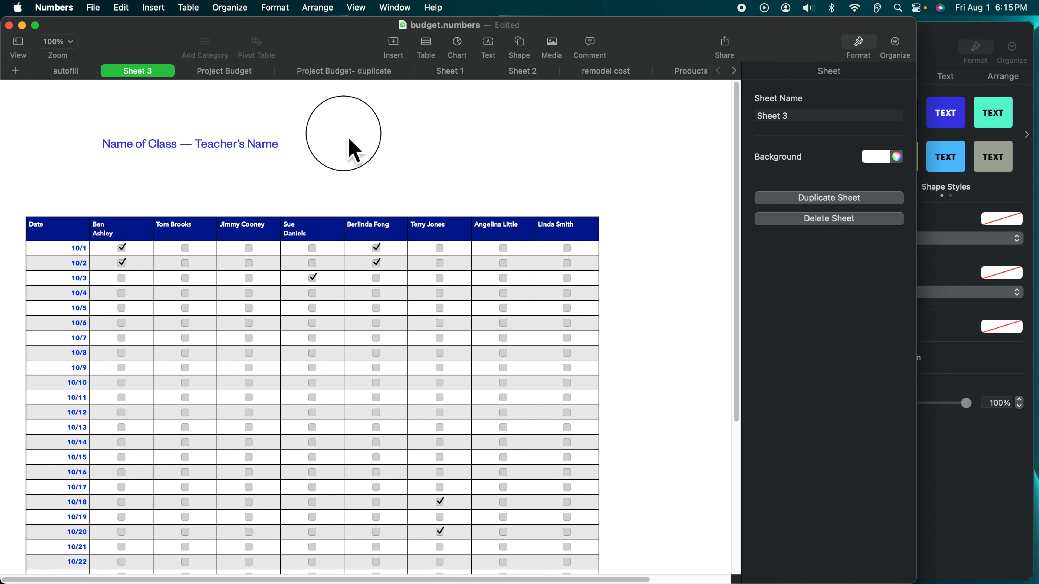
left_click_drag(203, 154, 132, 143)
Step: Copy the full title text "Attendance Sheet — October 2024" from the Attendance sheet
left_click(948, 49)
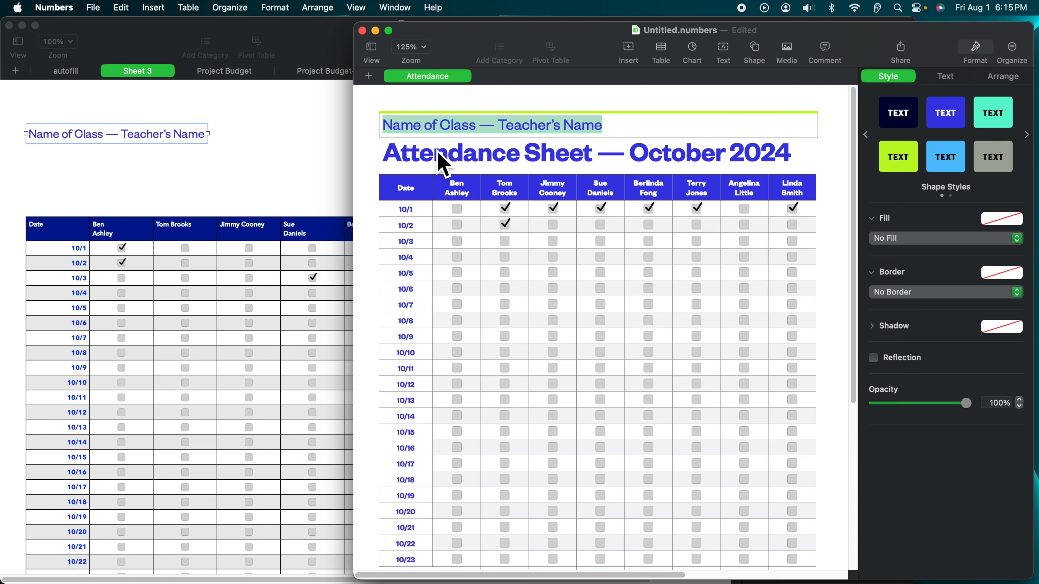
left_click(518, 158)
double_click(435, 161)
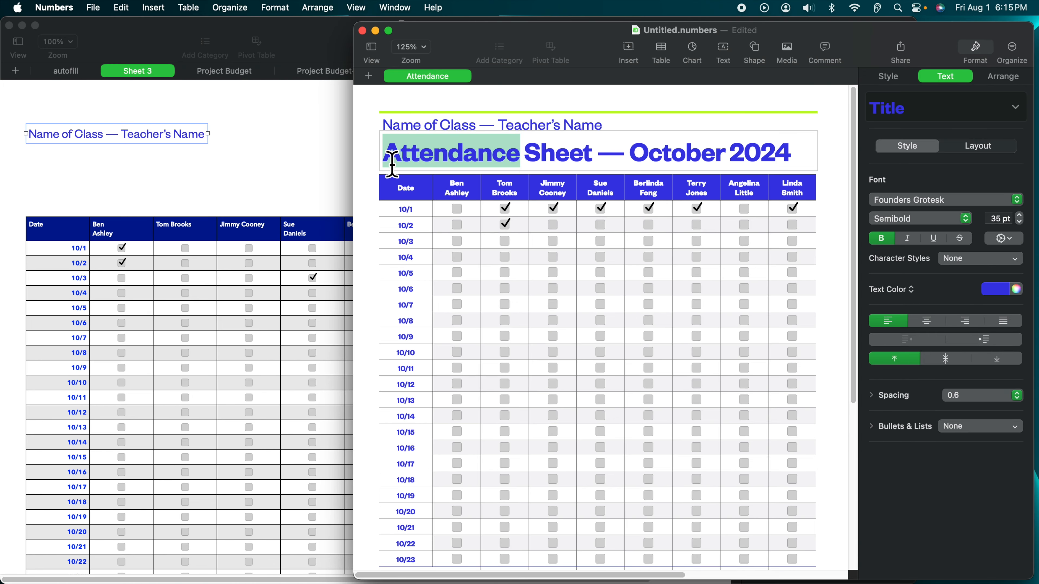
left_click_drag(382, 157, 794, 176)
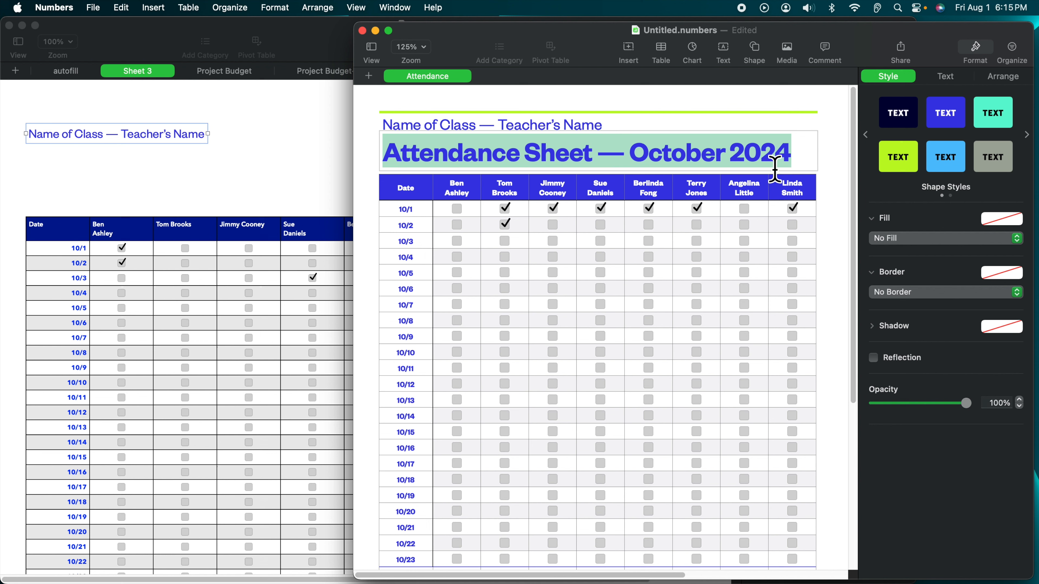
right_click(771, 159)
left_click(812, 212)
Step: Add a text box below the subtitle in budget.numbers and paste "Attendance Sheet — October 2024" into it
left_click(190, 199)
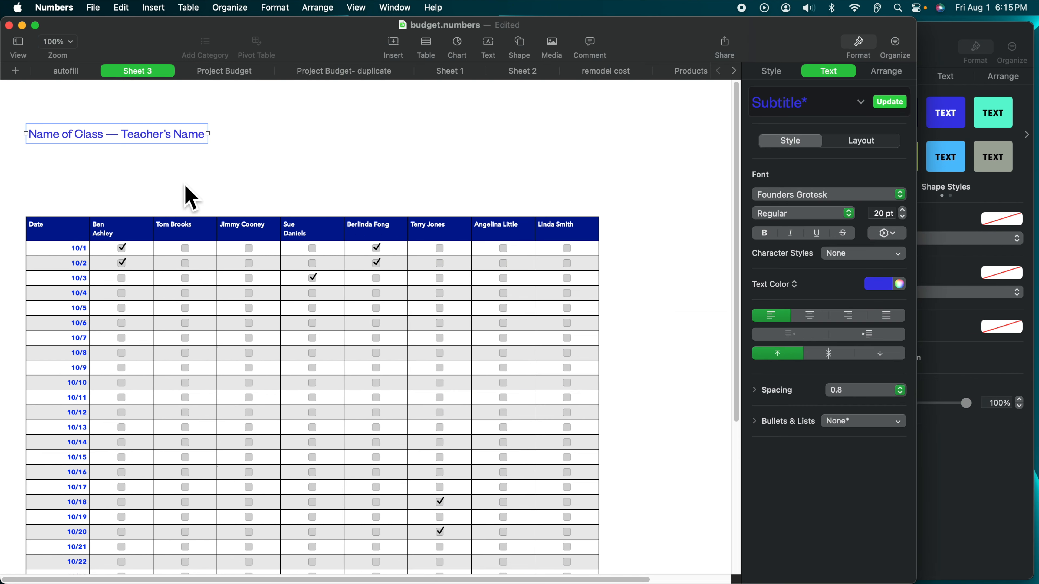
left_click(490, 50)
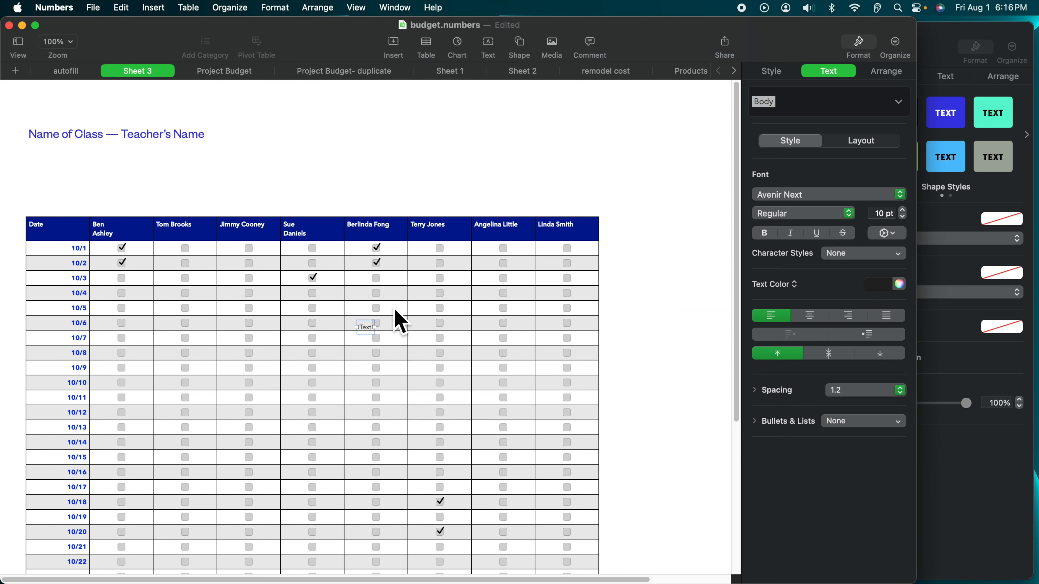
left_click_drag(373, 334, 48, 170)
left_click(46, 169)
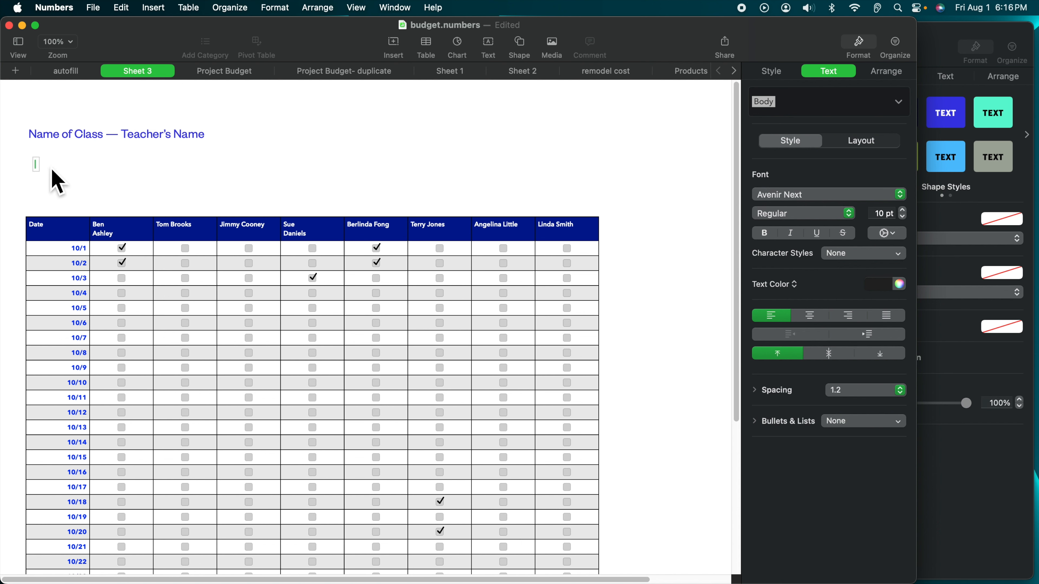
key("super+v")
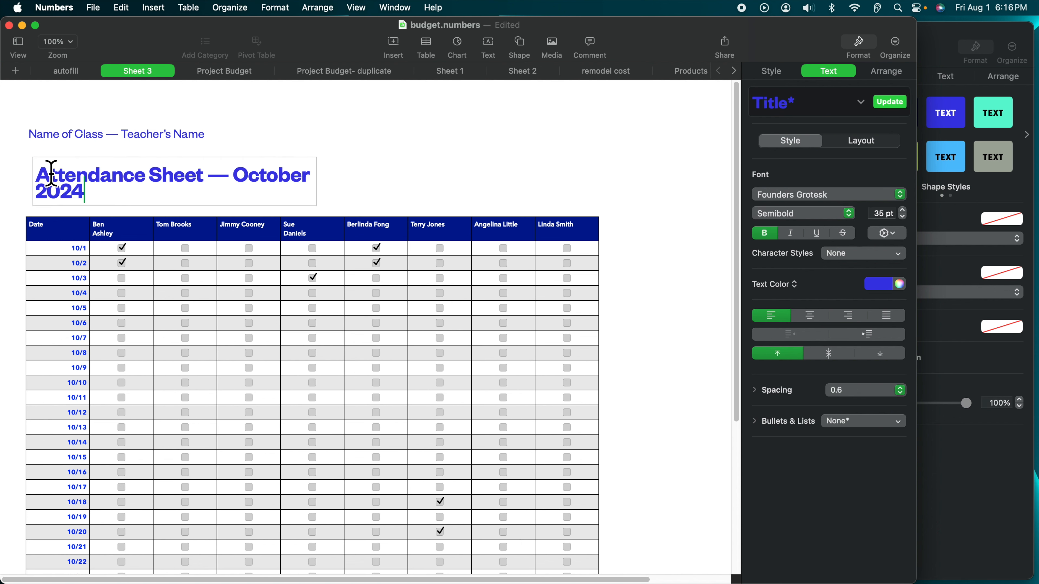
Step: Align the title text box with the subtitle and table, and widen it so the title fits on one line
left_click(310, 191)
left_click(385, 186)
mouse_move(182, 182)
left_mouse_down()
mouse_move(180, 118)
mouse_move(176, 182)
left_mouse_up()
left_click_drag(317, 177, 419, 180)
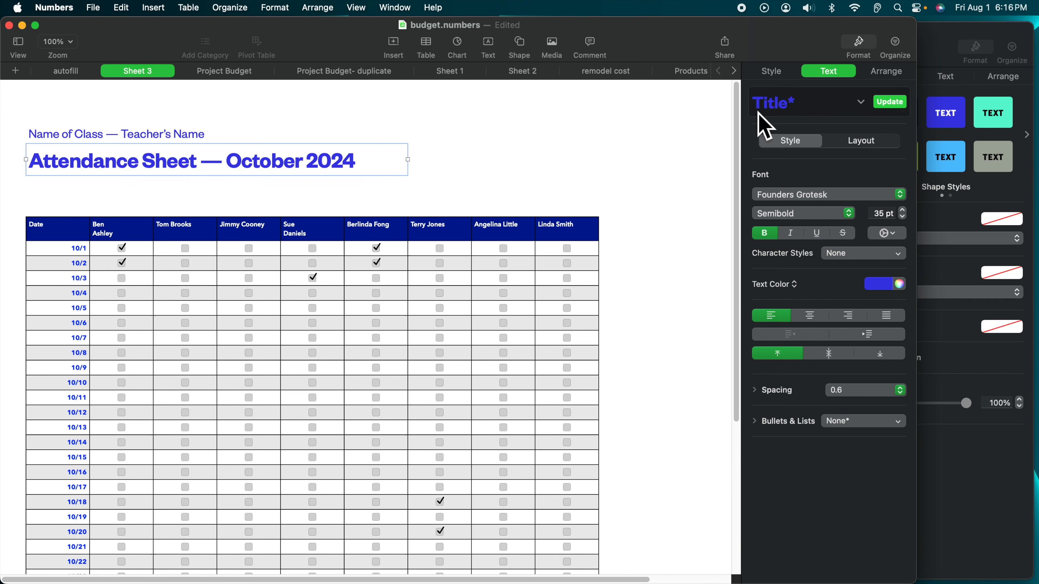
Step: Examine the decorative line above the class name in the Untitled.numbers attendance sheet and return to budget.numbers
left_click(936, 47)
left_click(626, 152)
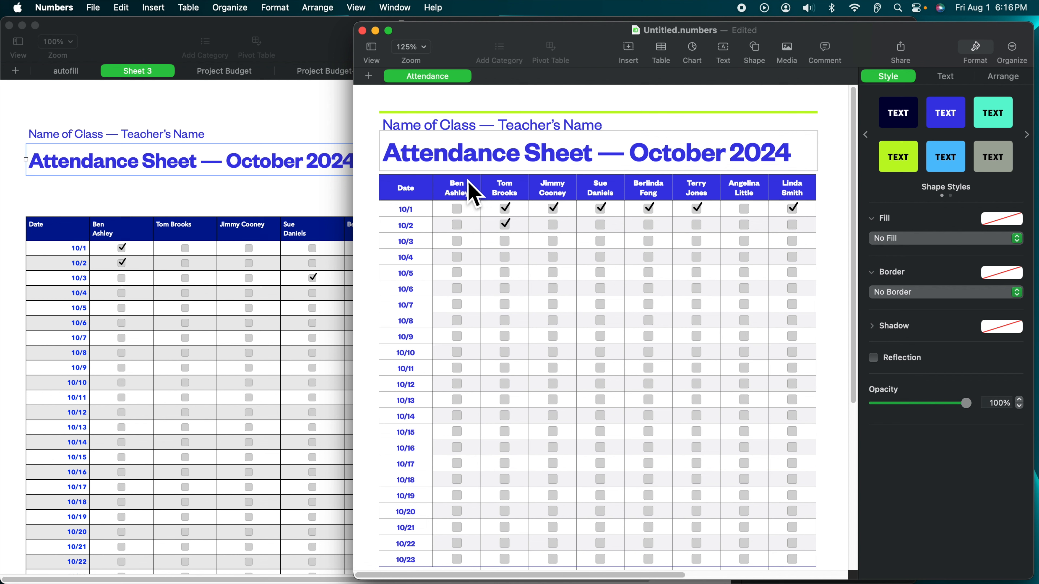
left_click(444, 128)
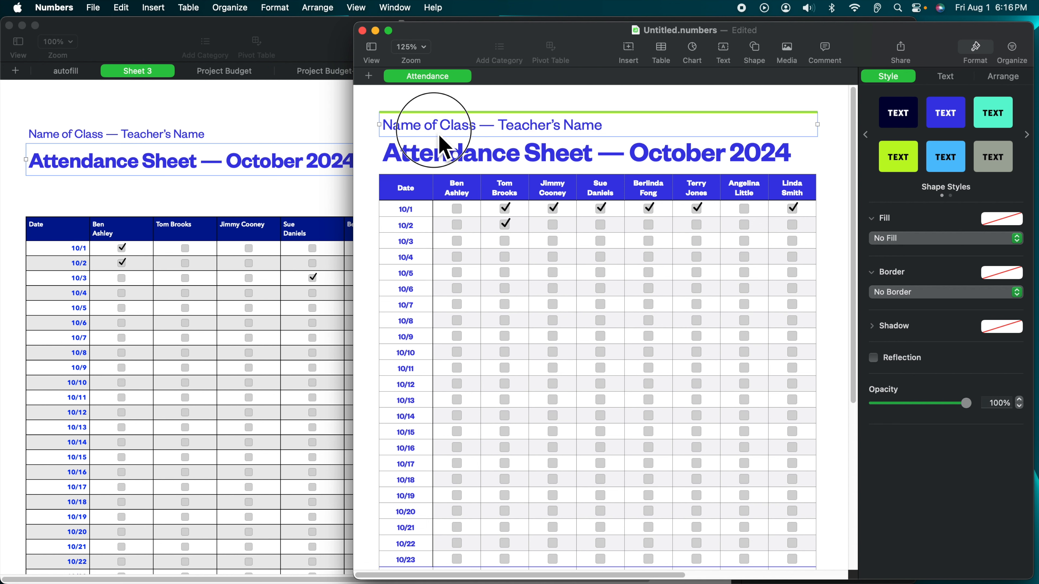
left_click(292, 190)
left_click(953, 45)
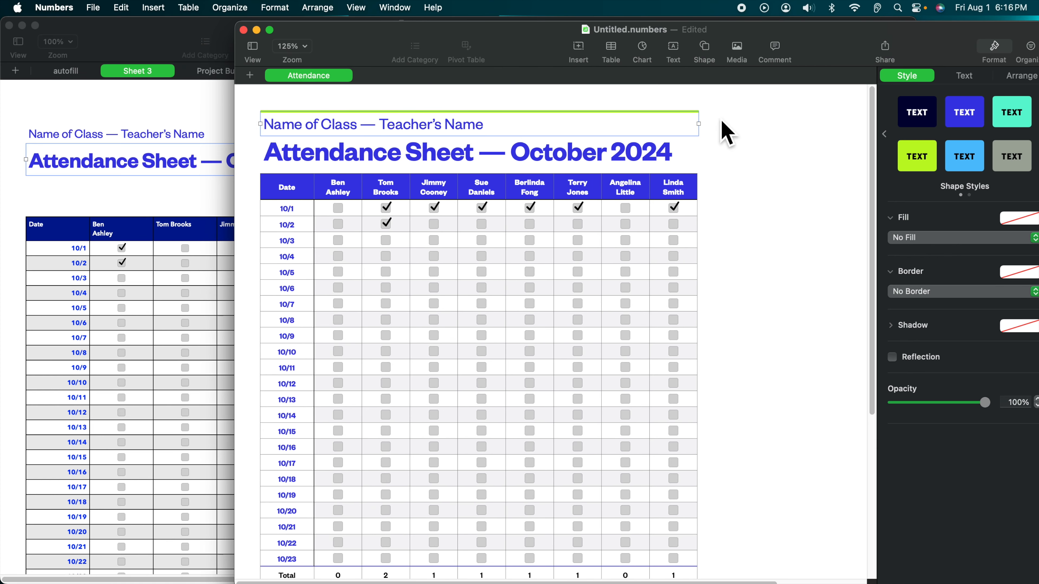
left_click(206, 117)
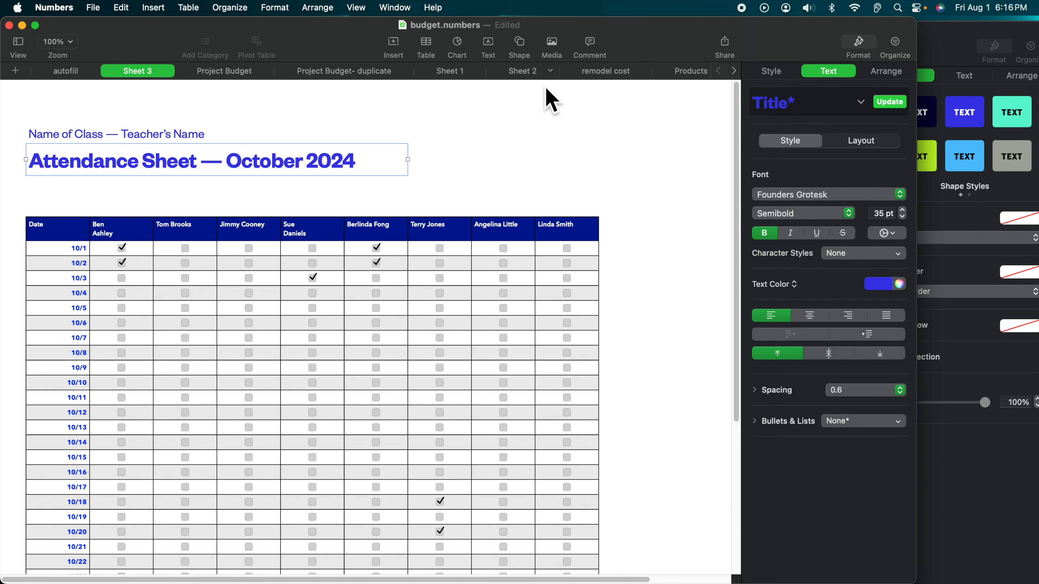
Step: Insert a basic straight line on Sheet 3, move it up to the heading area and set its angle to 0°
left_click(524, 49)
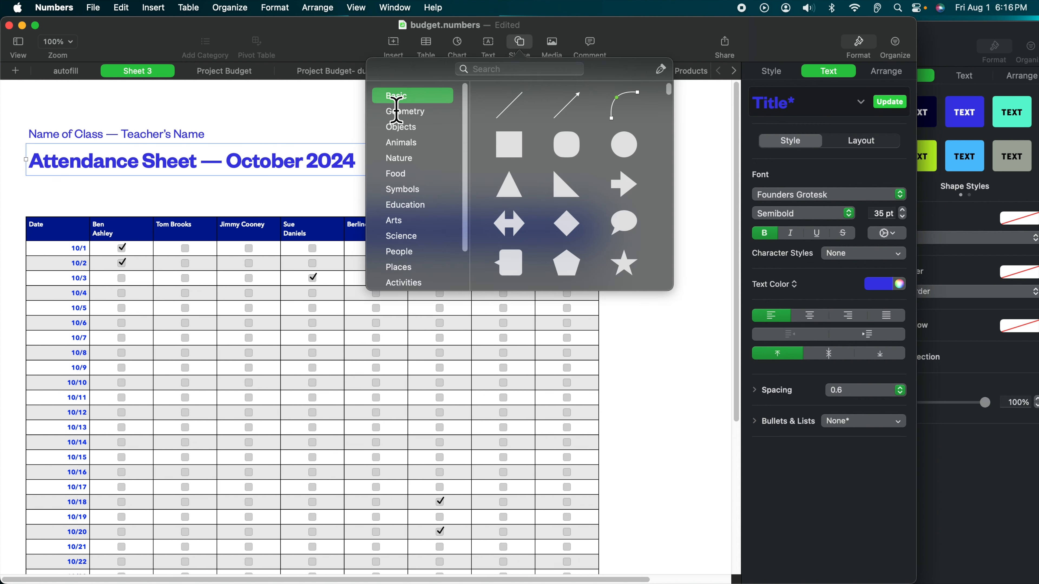
left_click(510, 111)
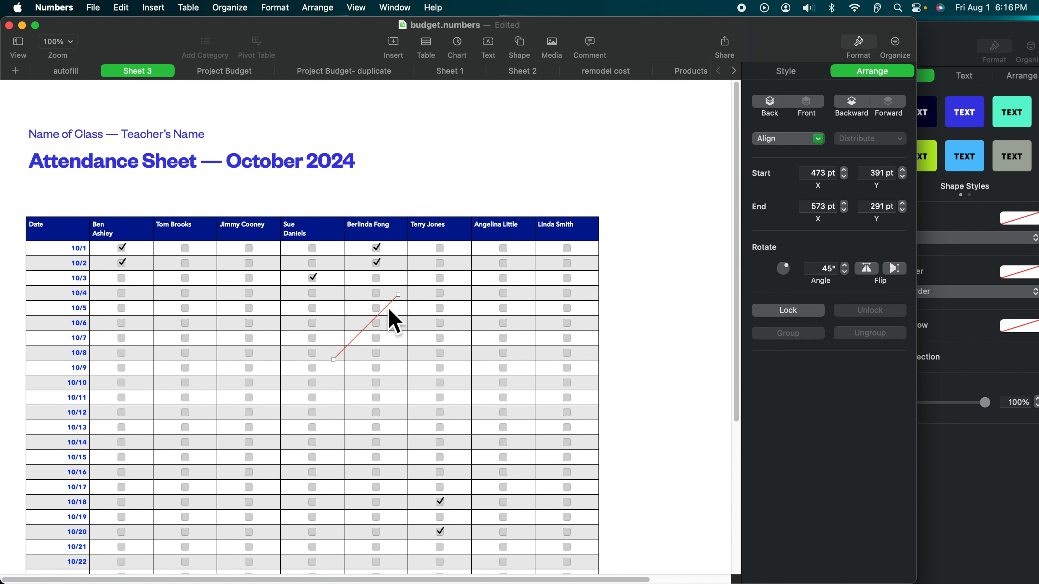
left_click_drag(395, 323, 290, 125)
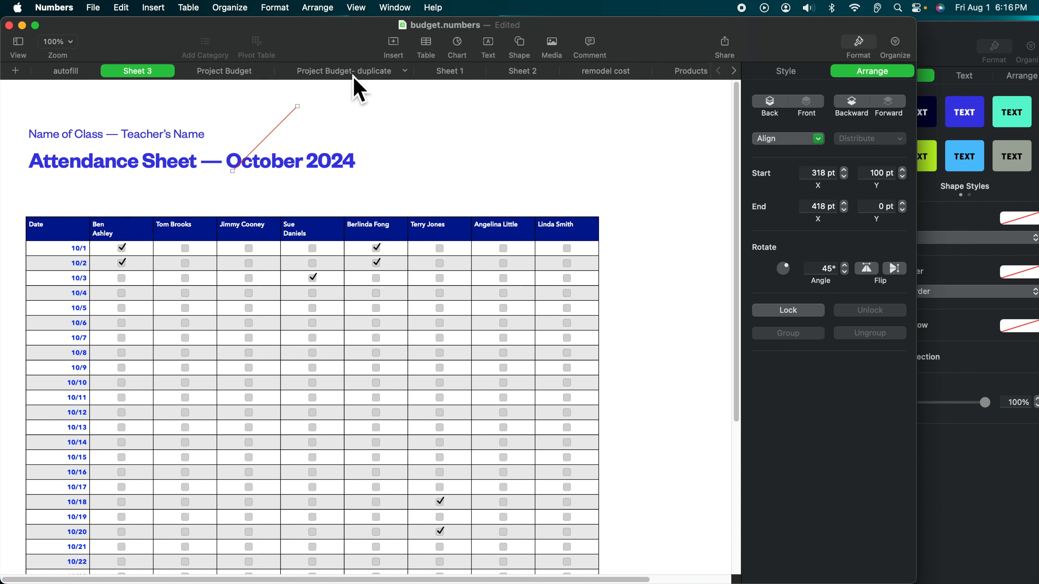
left_click(820, 274)
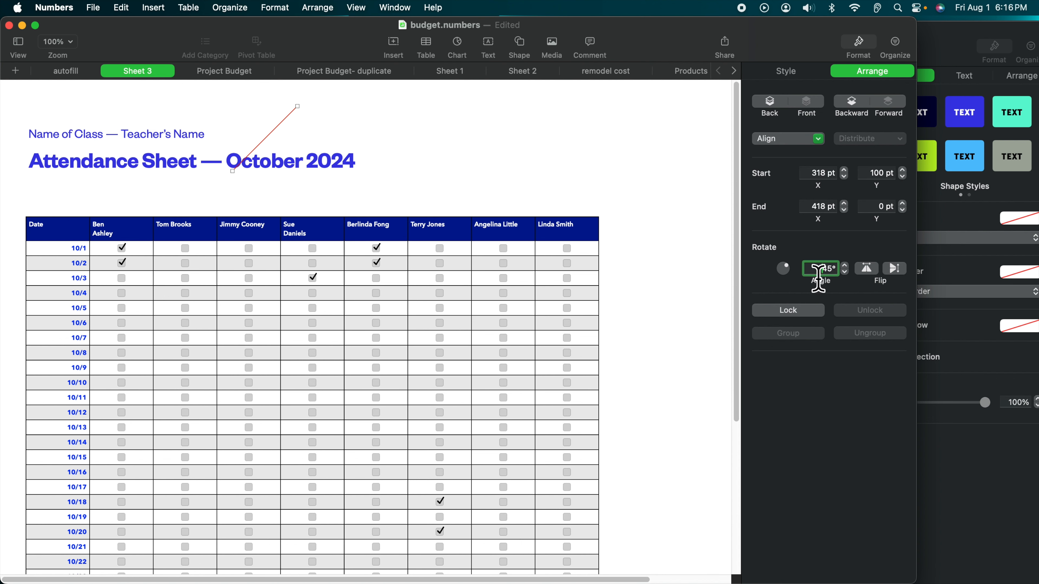
double_click(826, 271)
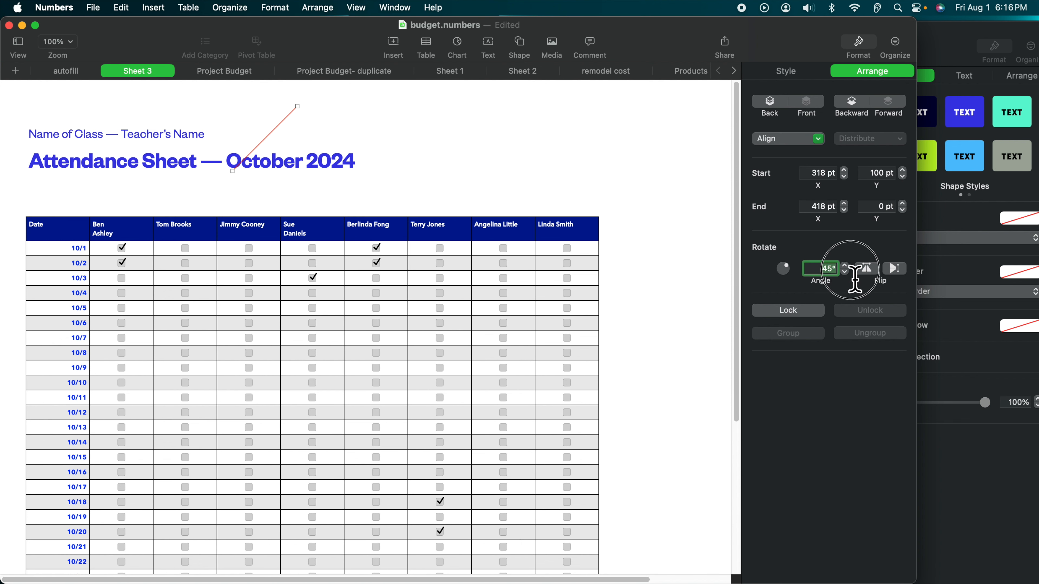
key("Return")
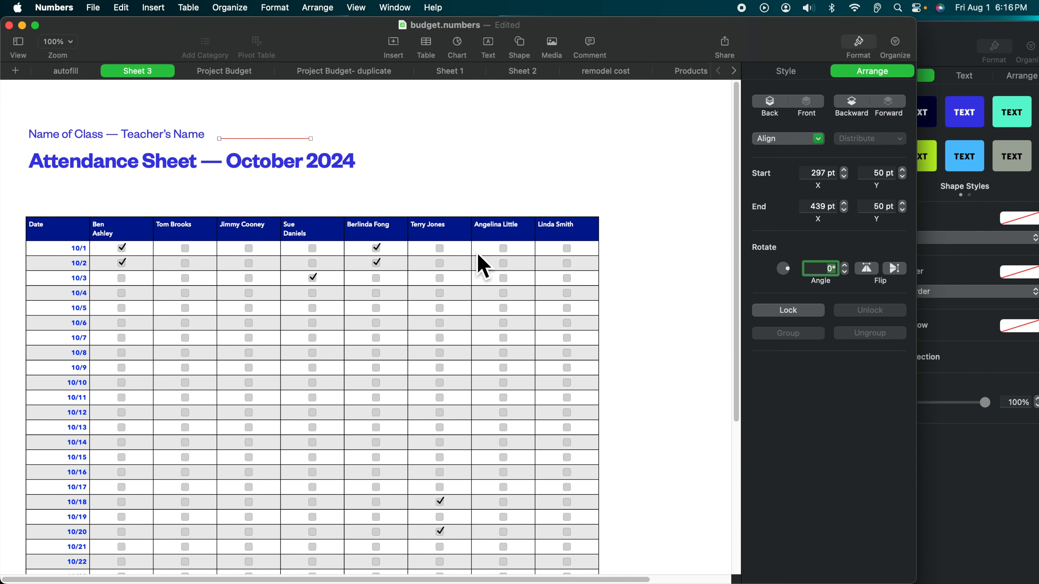
Step: Place the horizontal line above the subtitle, stretch it across the table's full width and compare it with the template's line
left_click_drag(283, 143, 128, 131)
left_click_drag(116, 124, 611, 129)
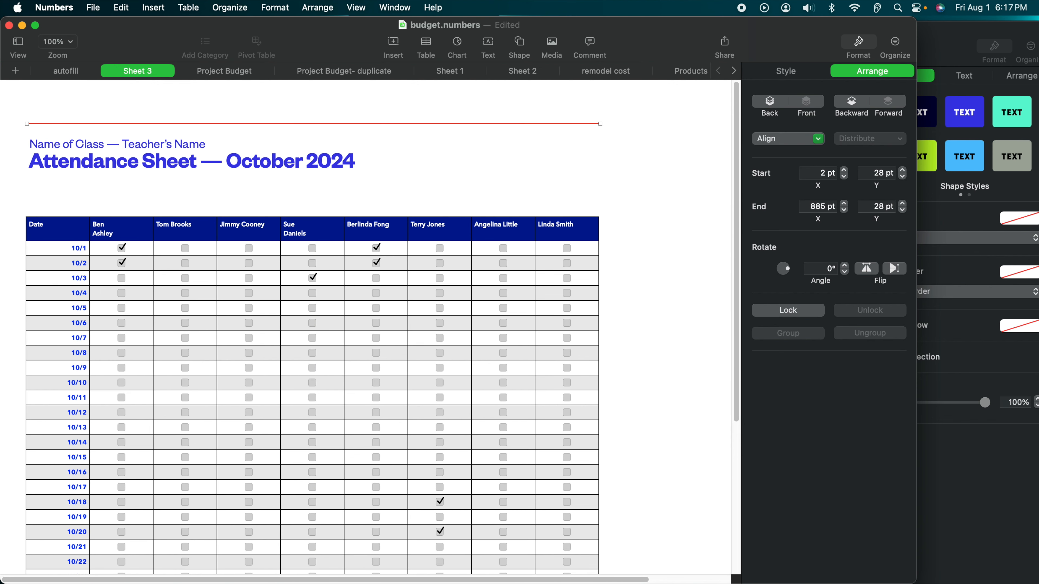
left_click(945, 45)
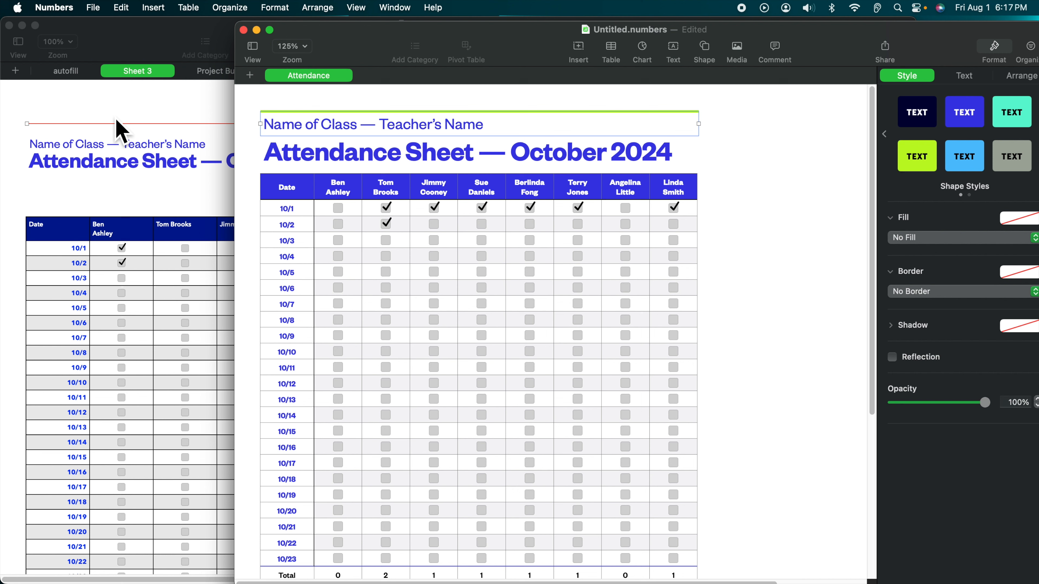
left_click(119, 127)
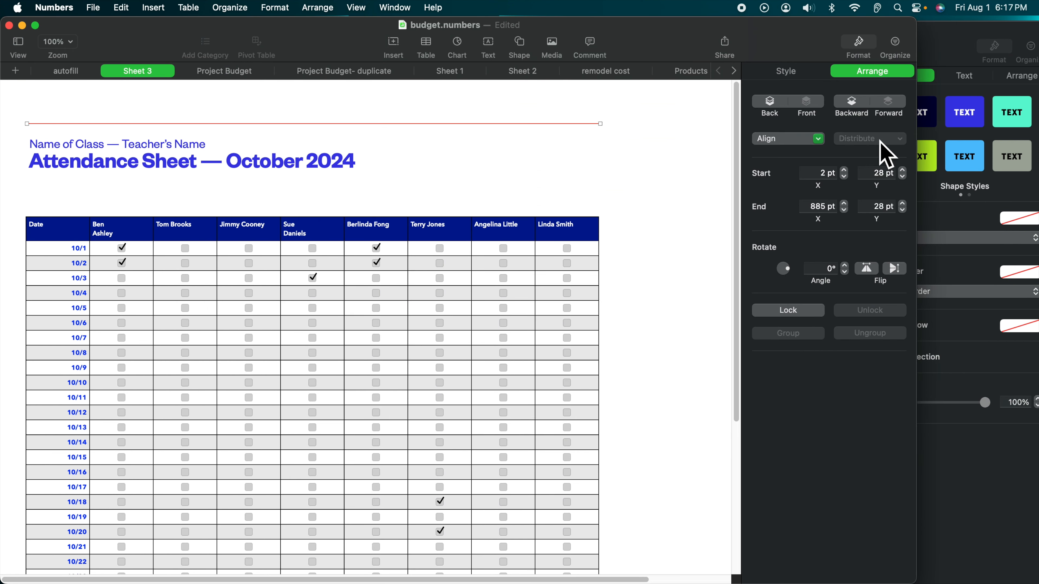
Step: Change the stroke colour of the line above the subtitle to the Clover pencil green
left_click(785, 72)
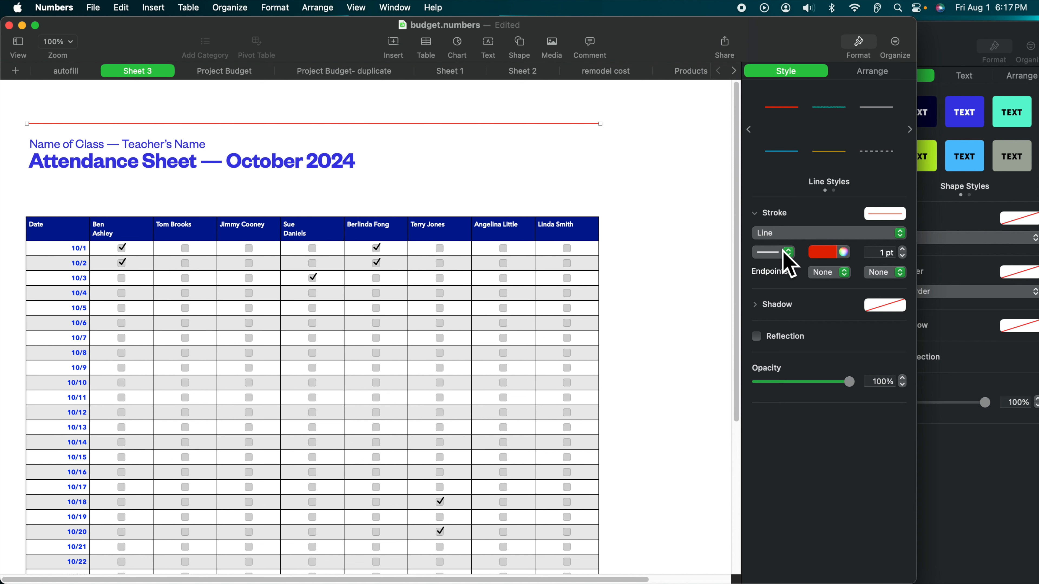
left_click(832, 254)
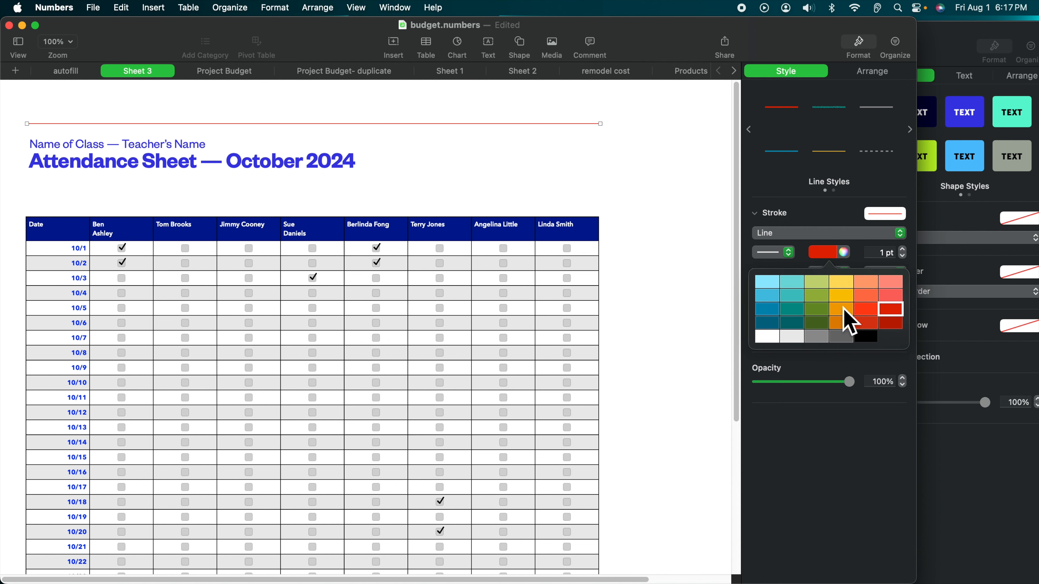
left_click(846, 254)
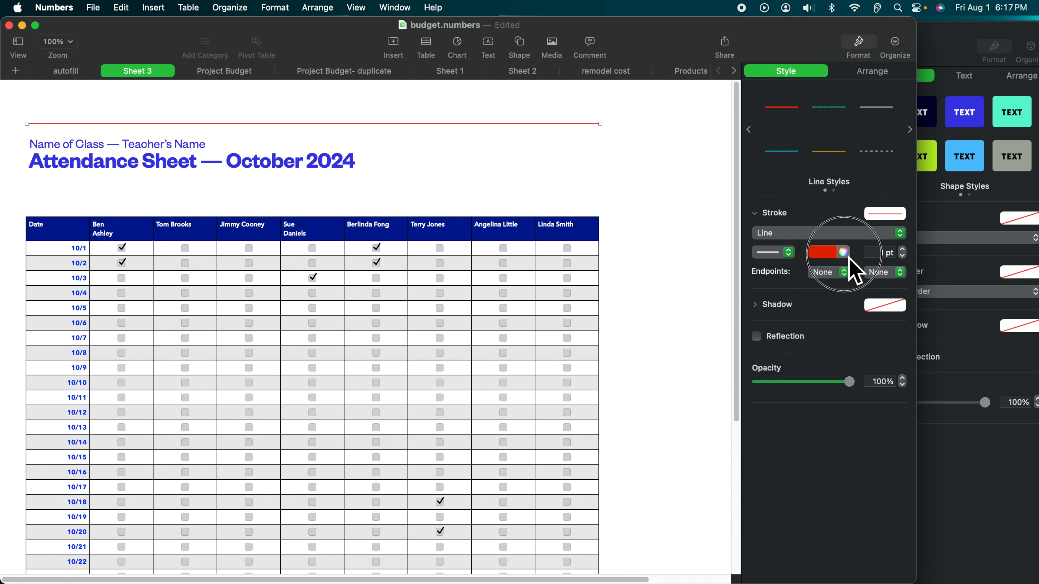
left_click(844, 253)
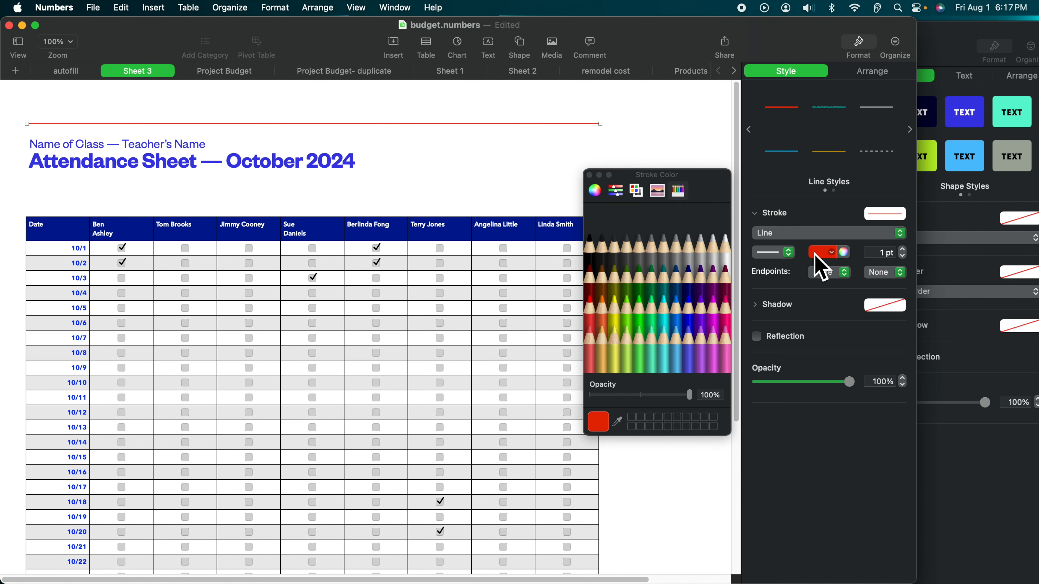
left_click(643, 278)
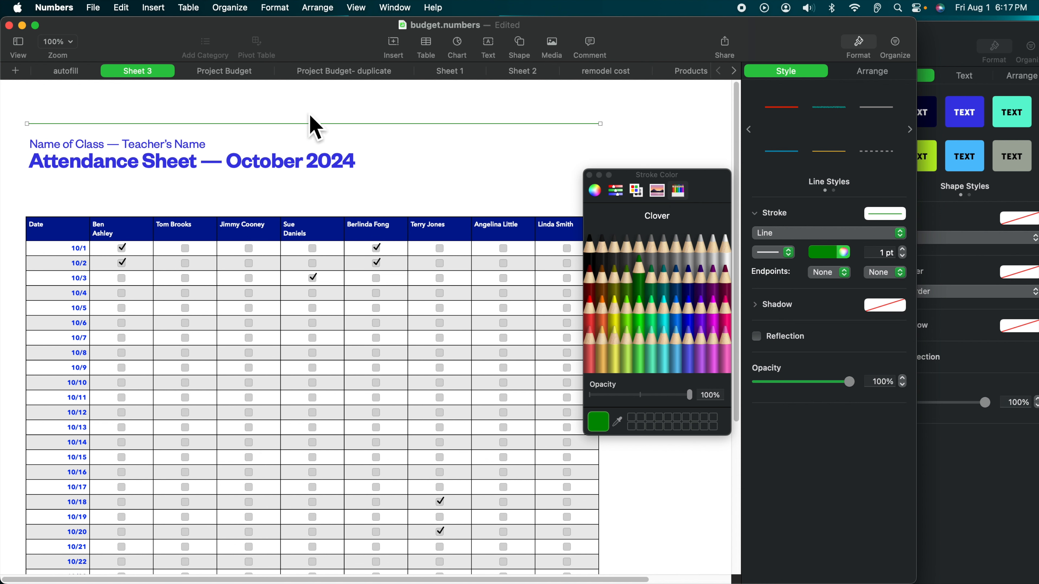
Step: Set the green line's stroke width to 3 pt and close the stroke colour picker
left_click(903, 256)
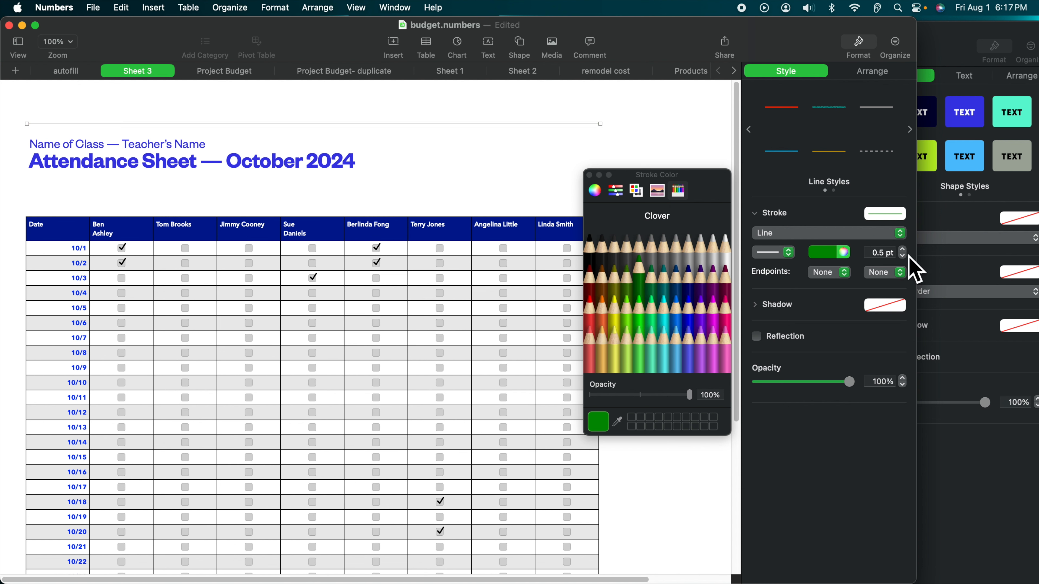
left_click(908, 264)
left_click(903, 257)
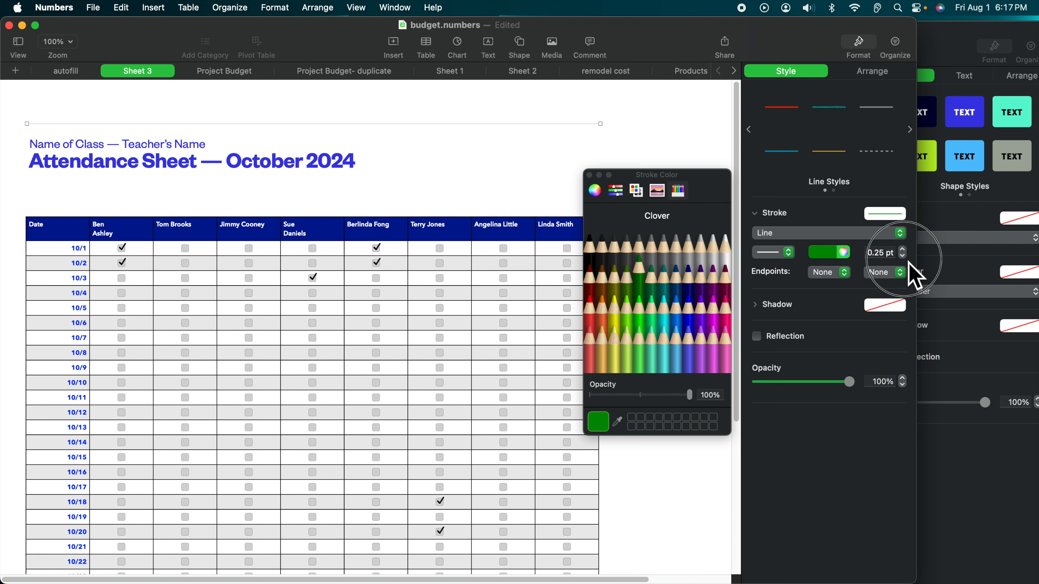
left_click(873, 260)
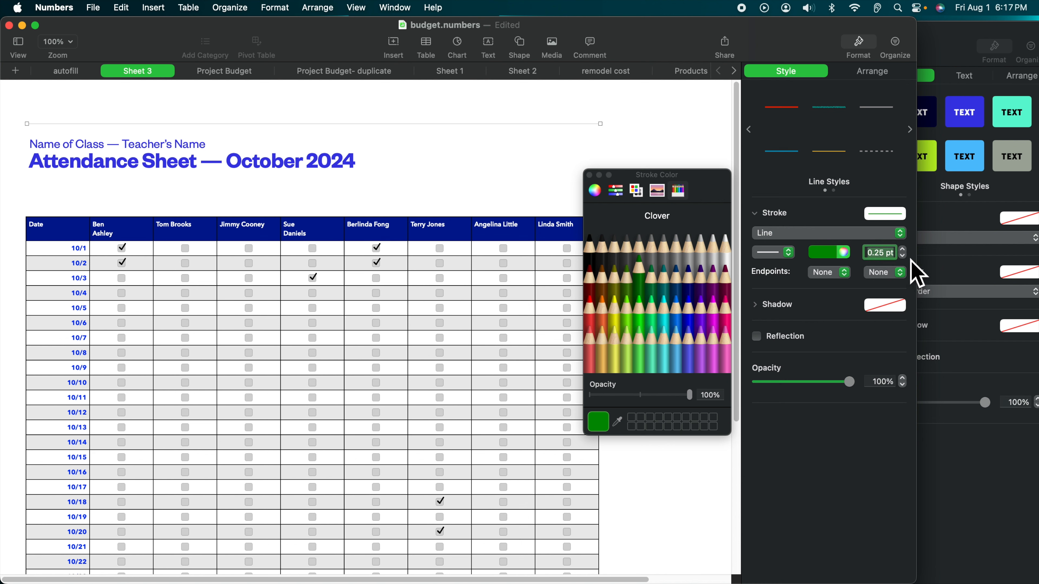
key("Return")
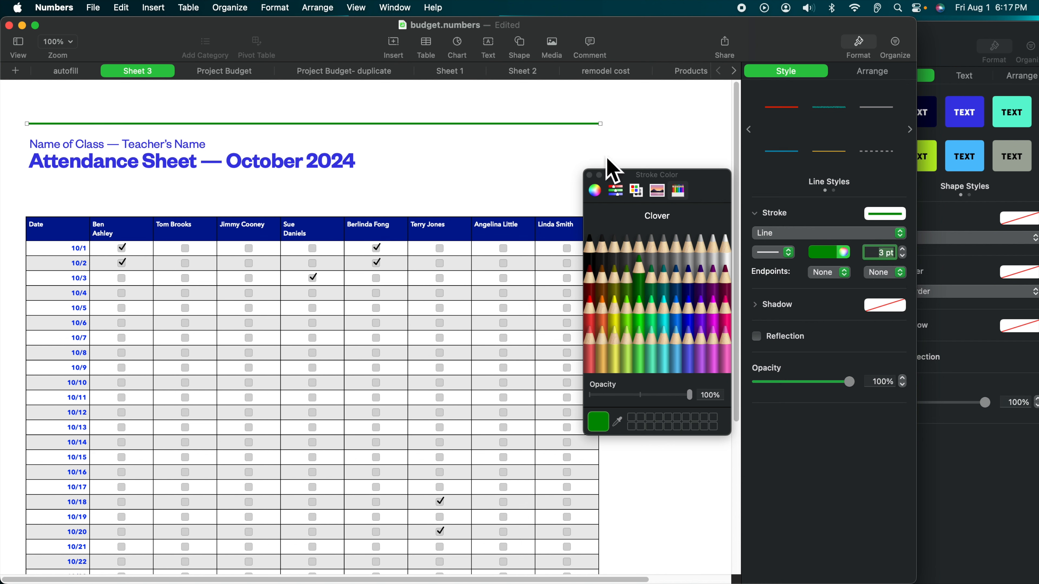
left_click(589, 176)
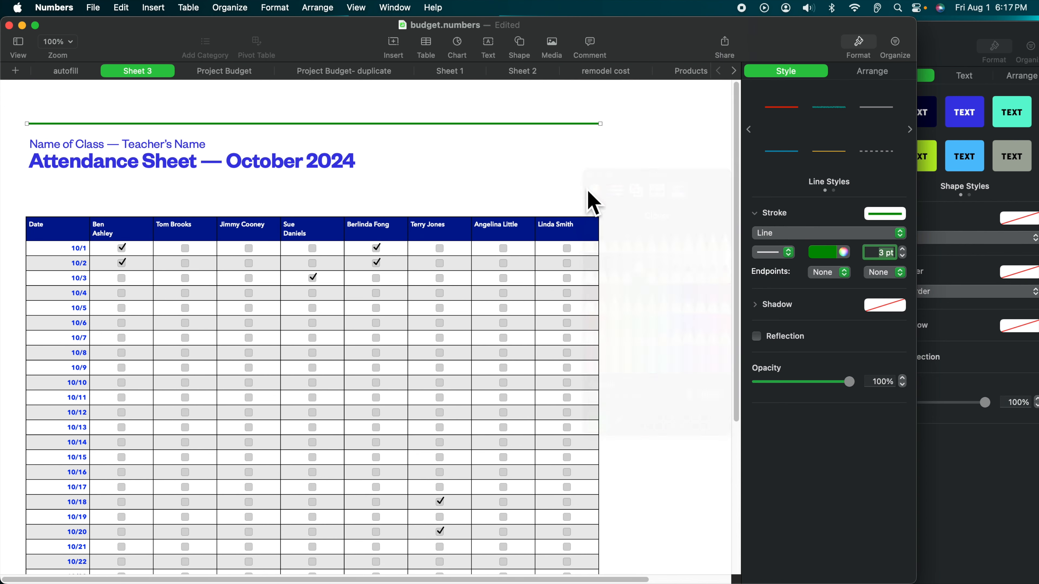
Step: Move the attendance table up beneath the title and bring the green line down closer to the subtitle
left_click(156, 252)
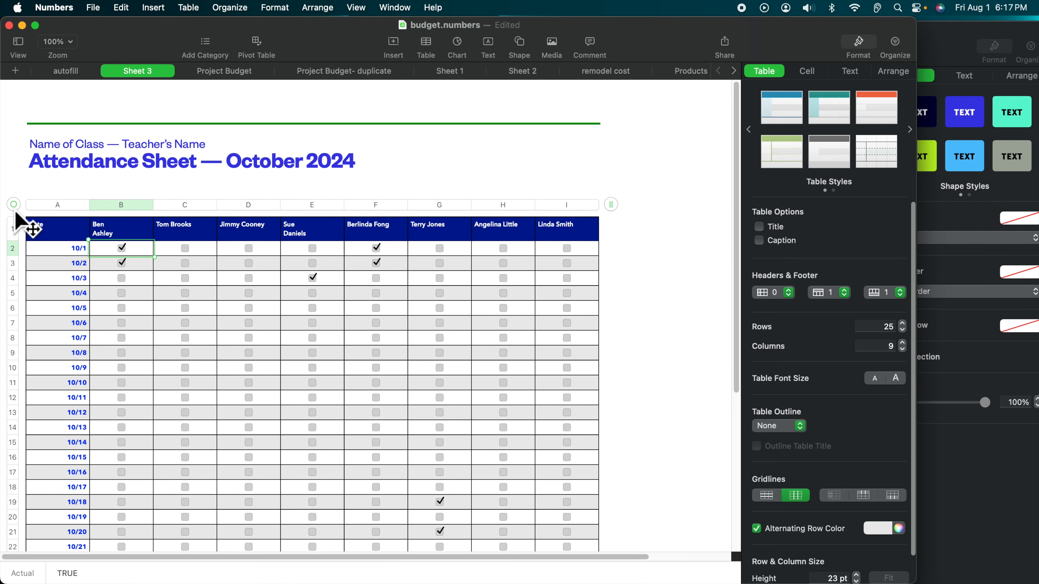
left_click_drag(15, 213, 17, 184)
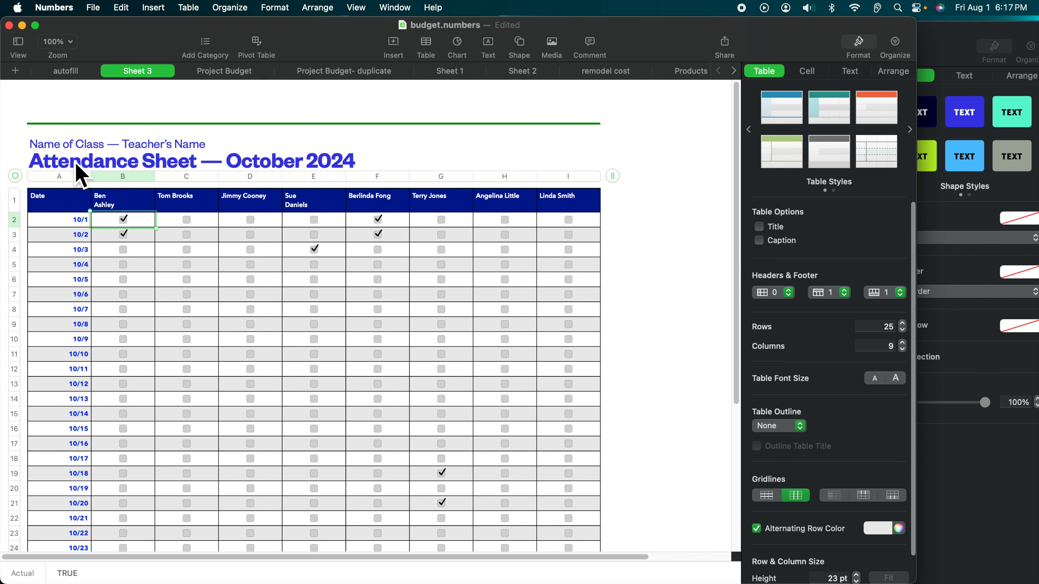
left_click(331, 120)
left_click(332, 122)
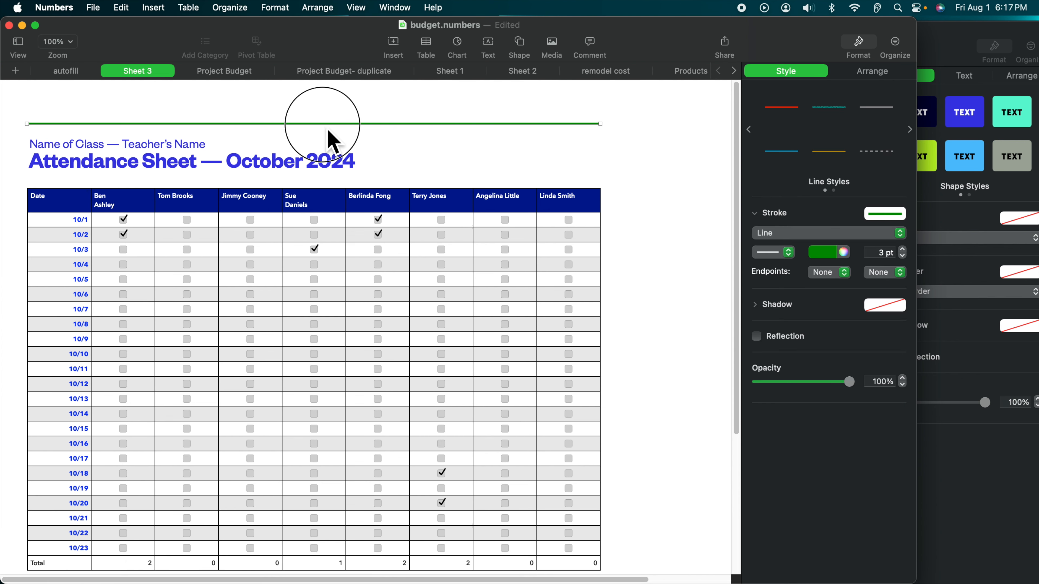
left_click_drag(332, 123, 335, 135)
scroll(671, 208, "down", 2)
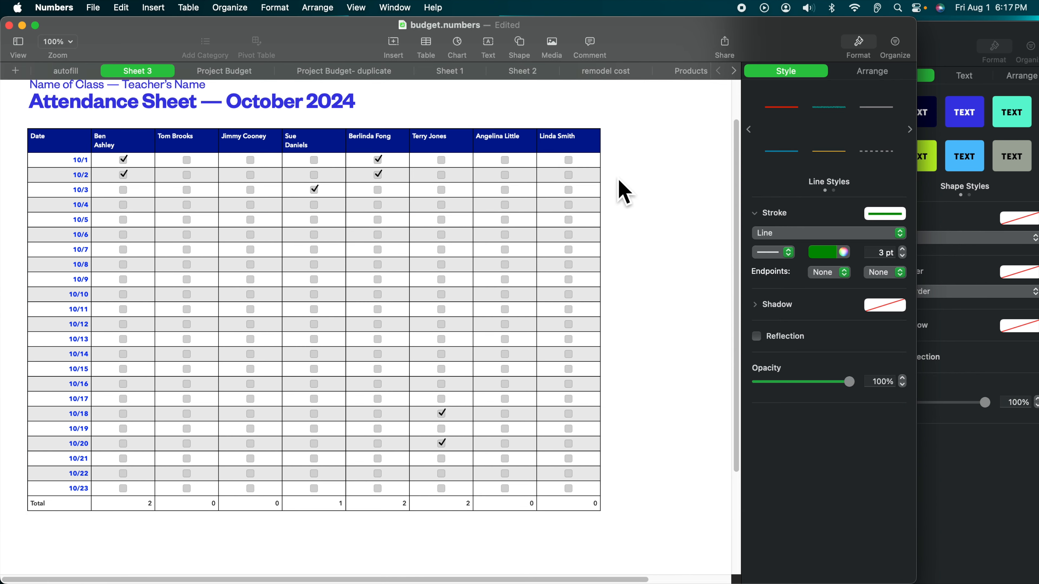
Step: Place the Untitled.numbers window beside budget.numbers so both attendance sheets show together
left_click(955, 44)
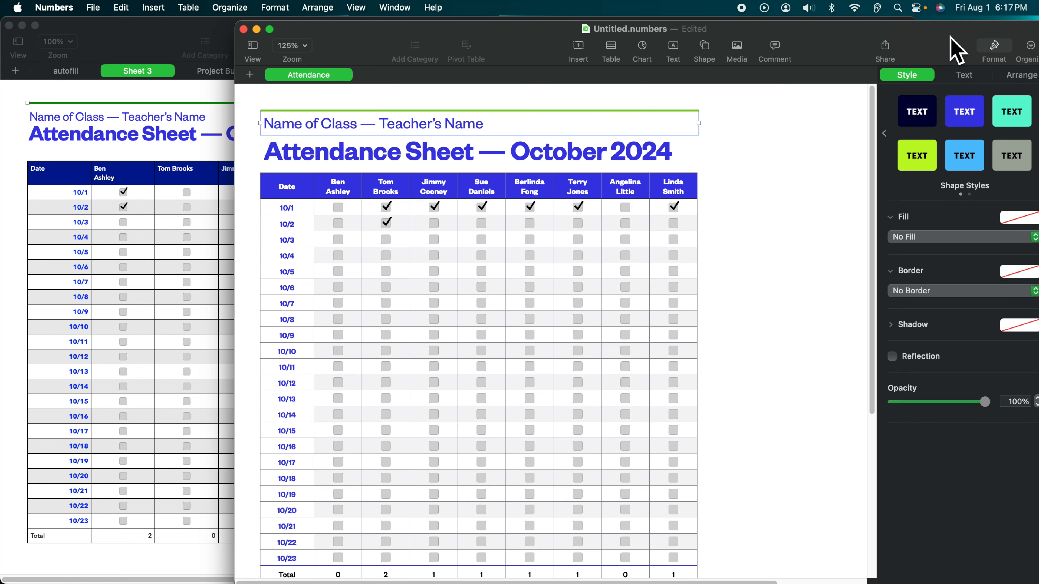
double_click(472, 19)
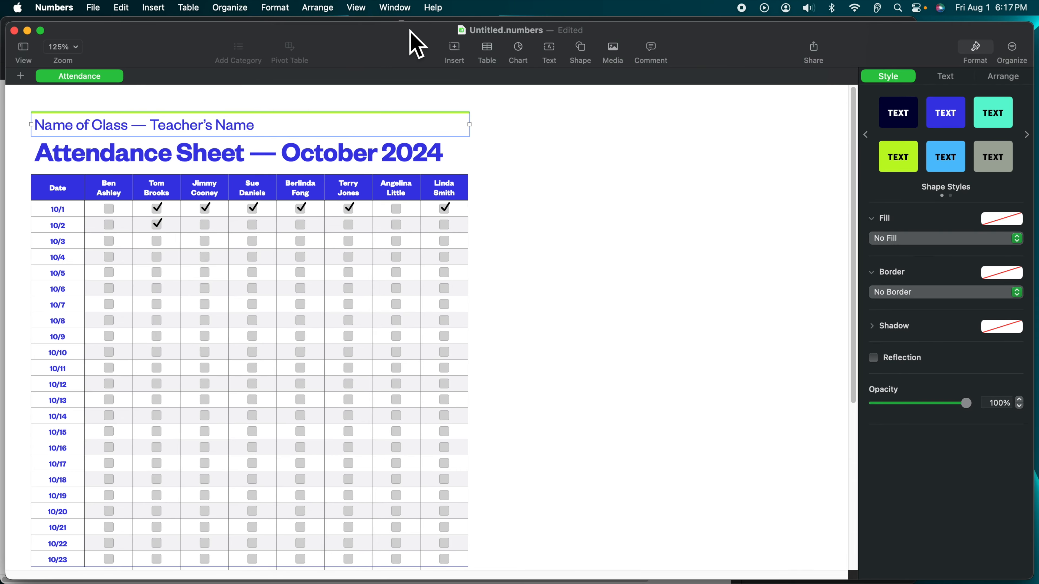
left_click_drag(410, 30, 770, 20)
double_click(770, 21)
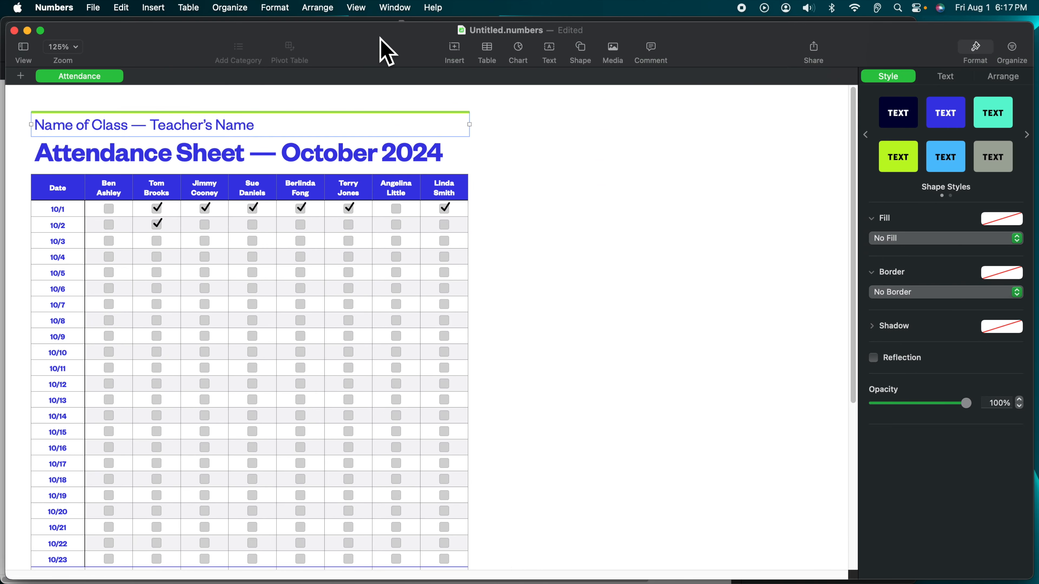
left_click_drag(387, 46, 853, 22)
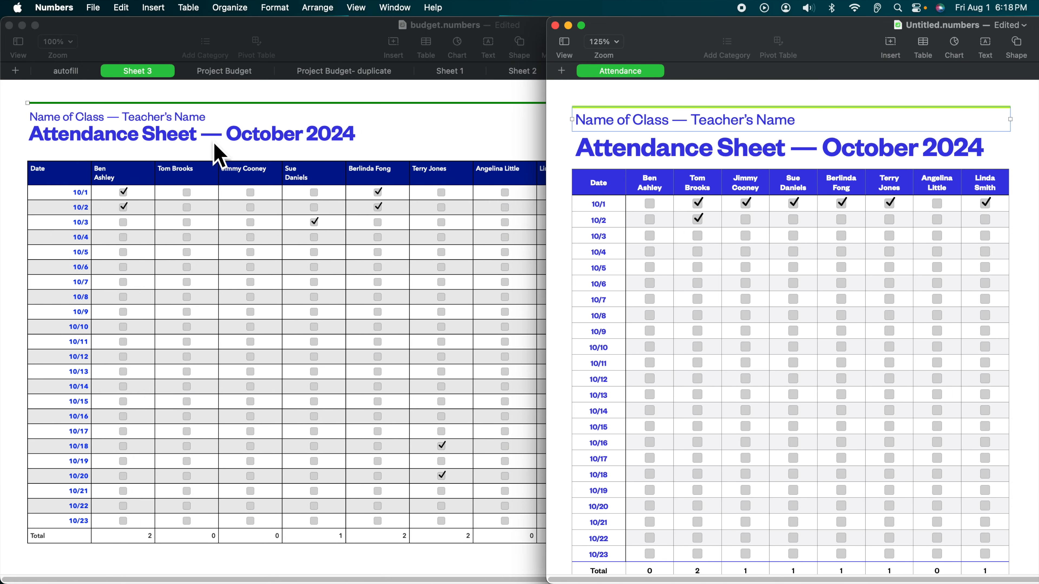
Step: Compare the heading, line and table layout of Sheet 3 with the template's Attendance sheet
left_click(408, 108)
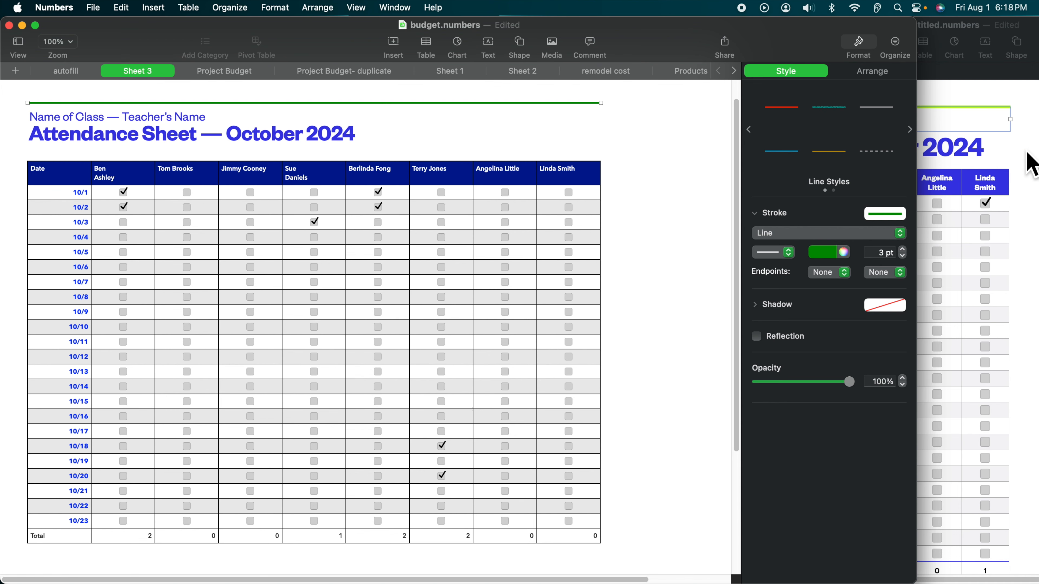
left_click(1009, 136)
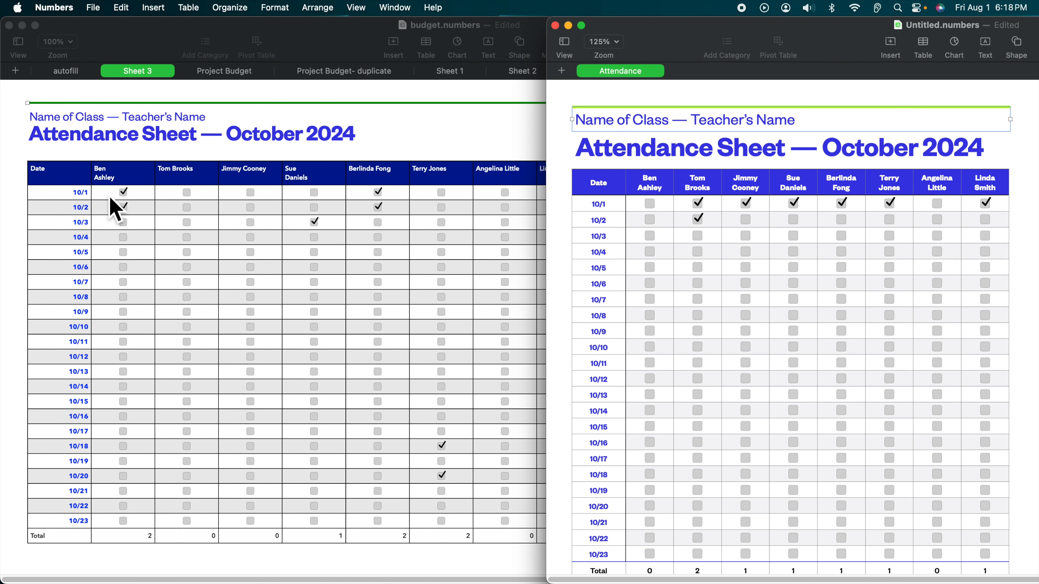
left_click(105, 210)
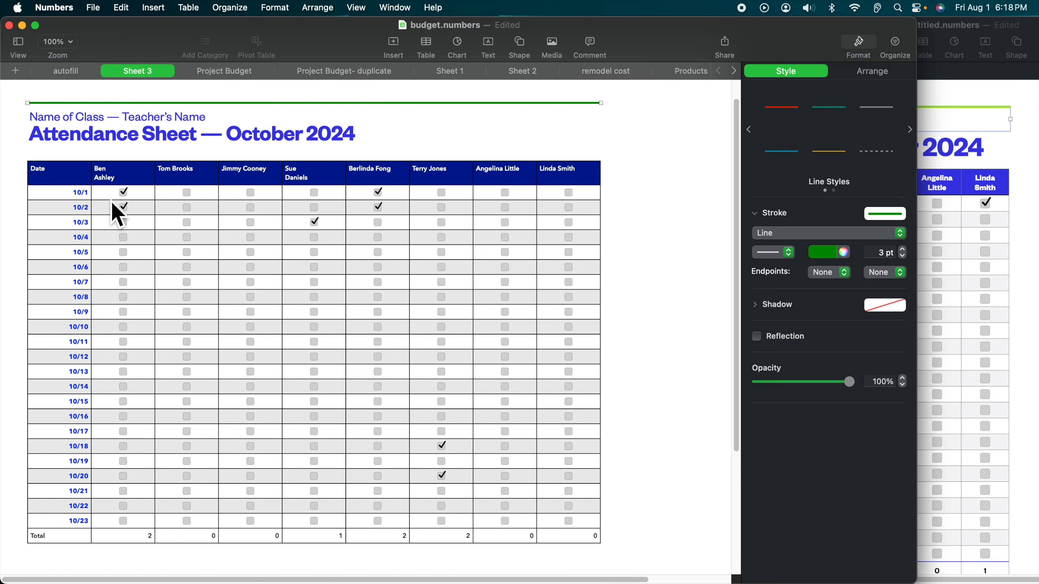
left_click(982, 264)
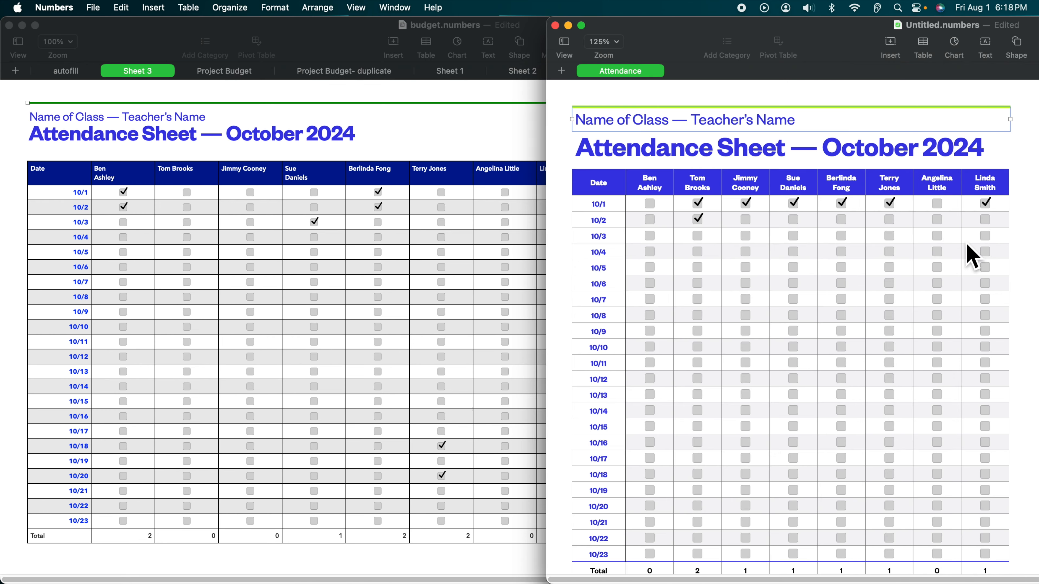
left_click(153, 170)
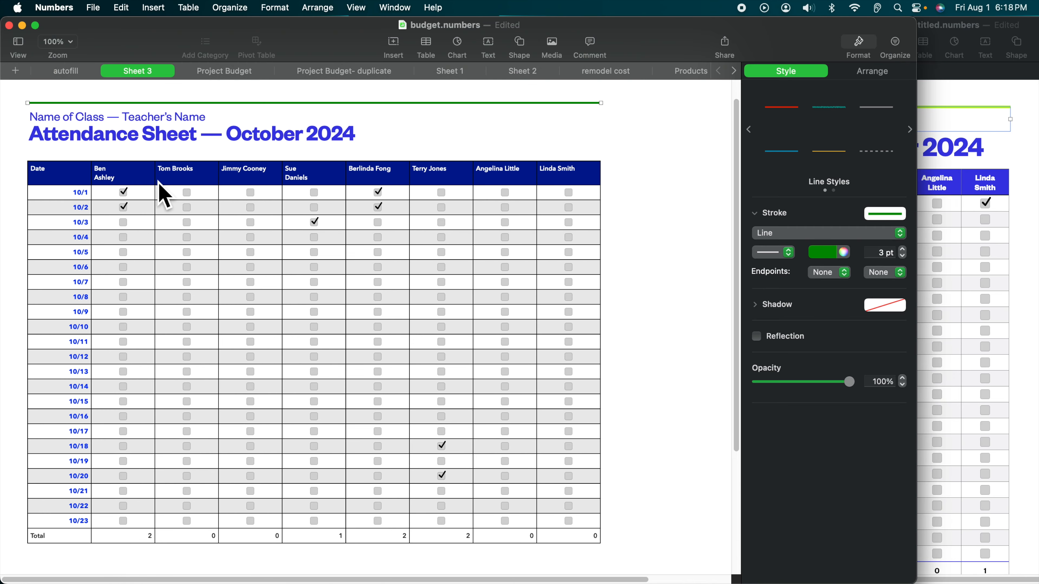
Step: Select the table's header row and narrow columns G, H and I, comparing the column widths with the template
left_click_drag(46, 175, 607, 168)
left_click_drag(612, 162, 444, 161)
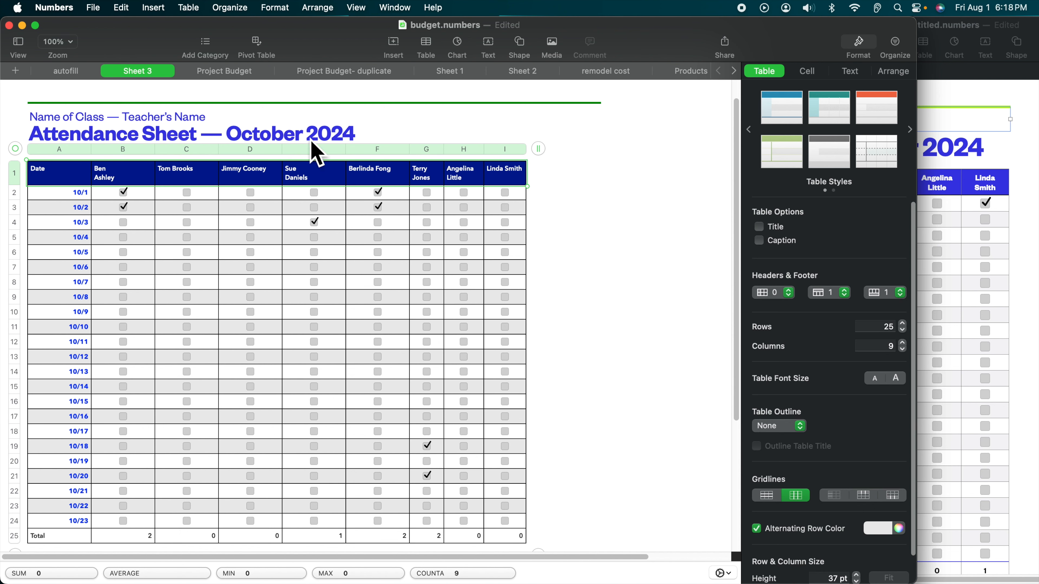
scroll(654, 279, "down", 1)
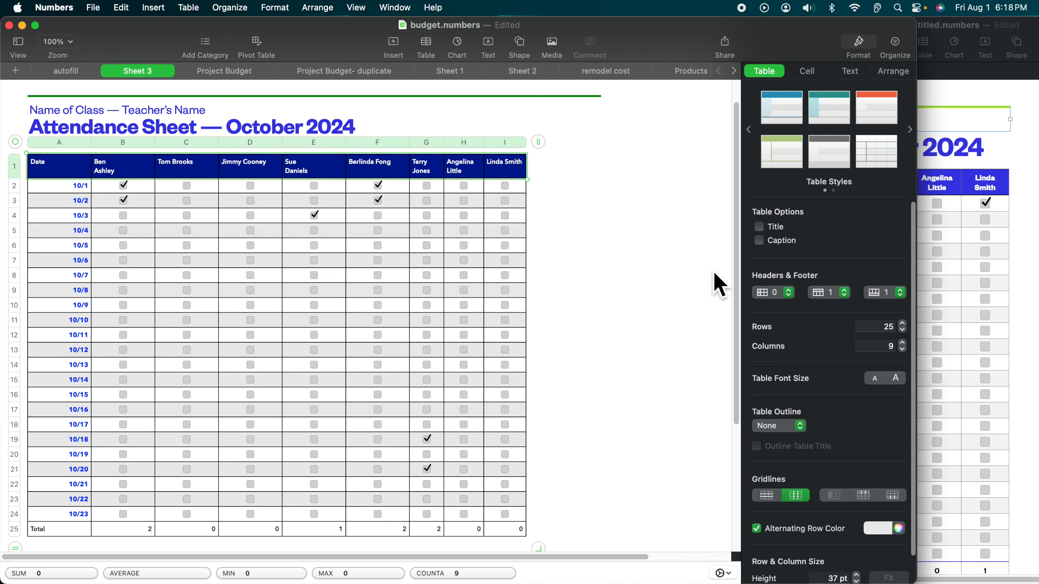
left_click(980, 99)
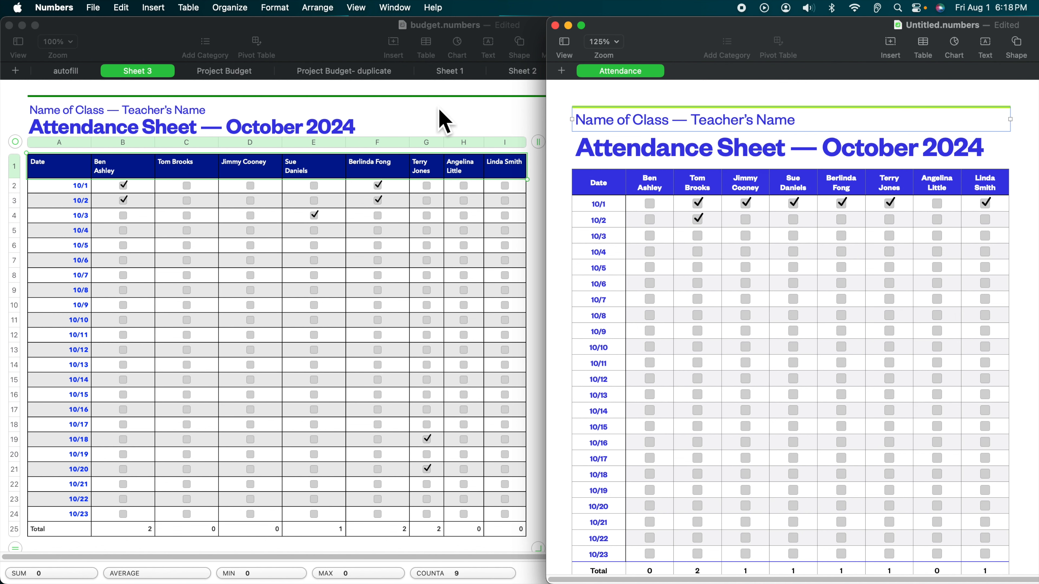
left_click(440, 131)
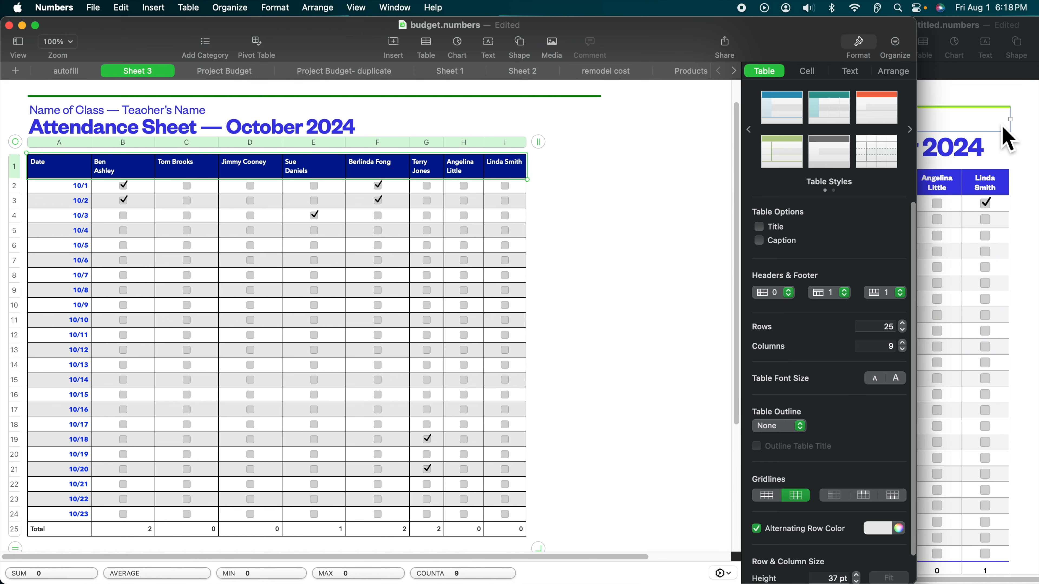